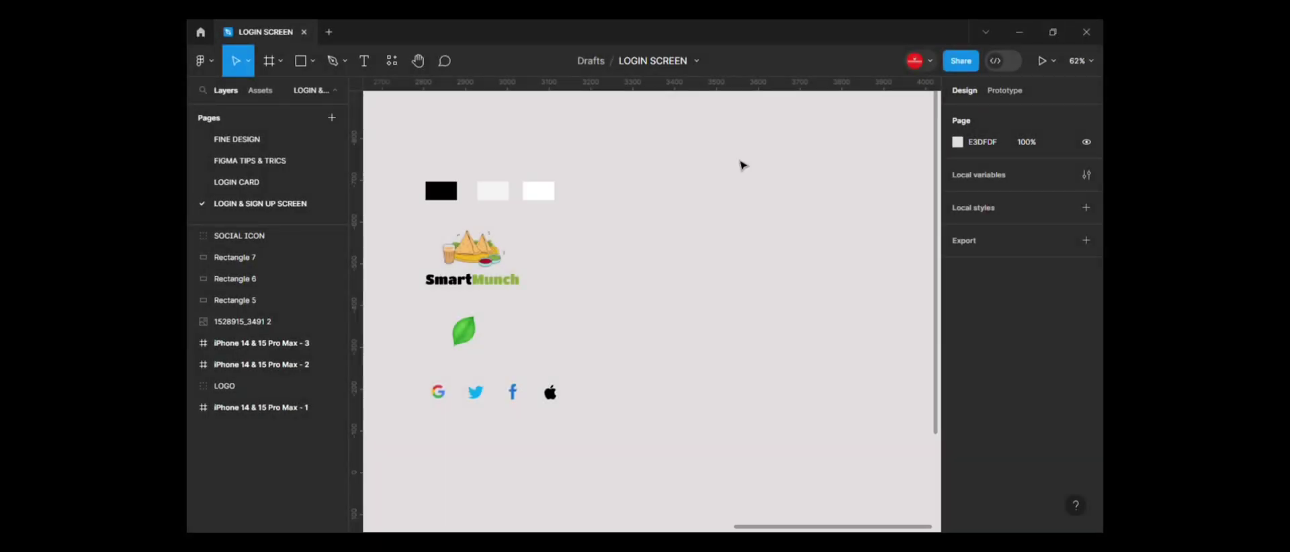
- Create a 430×932 iPhone 14 & 15 Pro Max frame named 01
key("f")
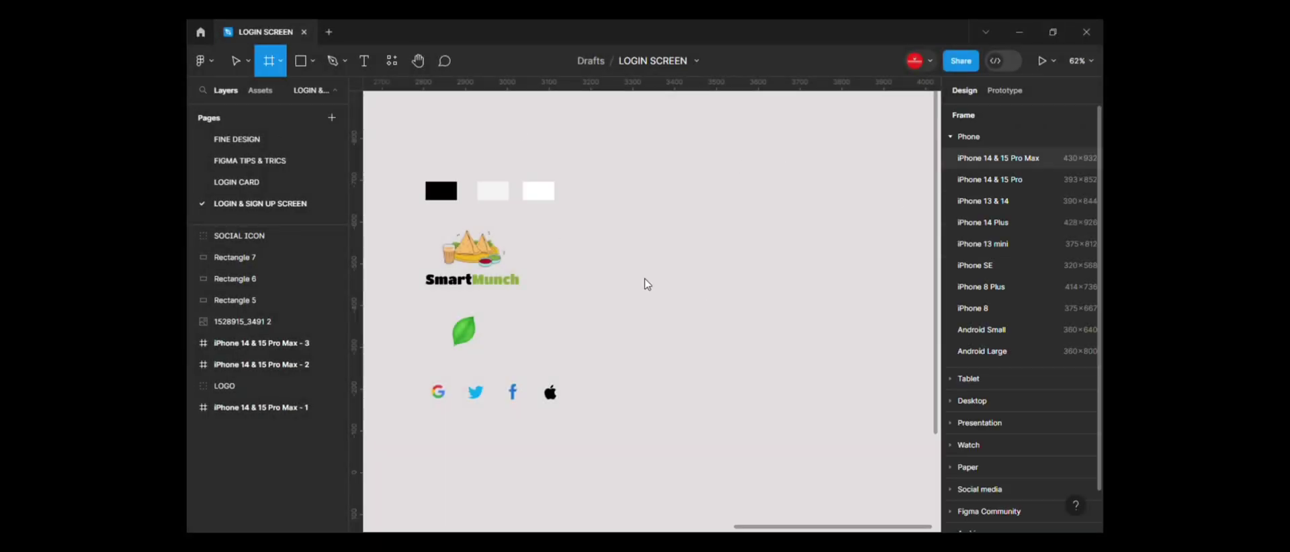
left_click_drag(679, 316, 714, 316)
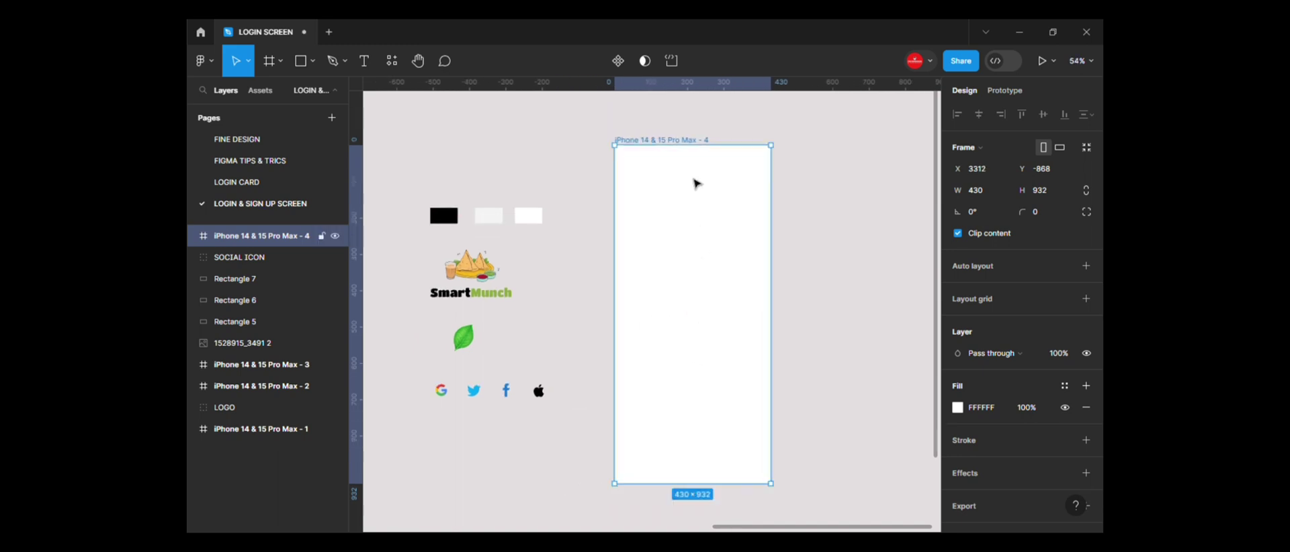
key("Return")
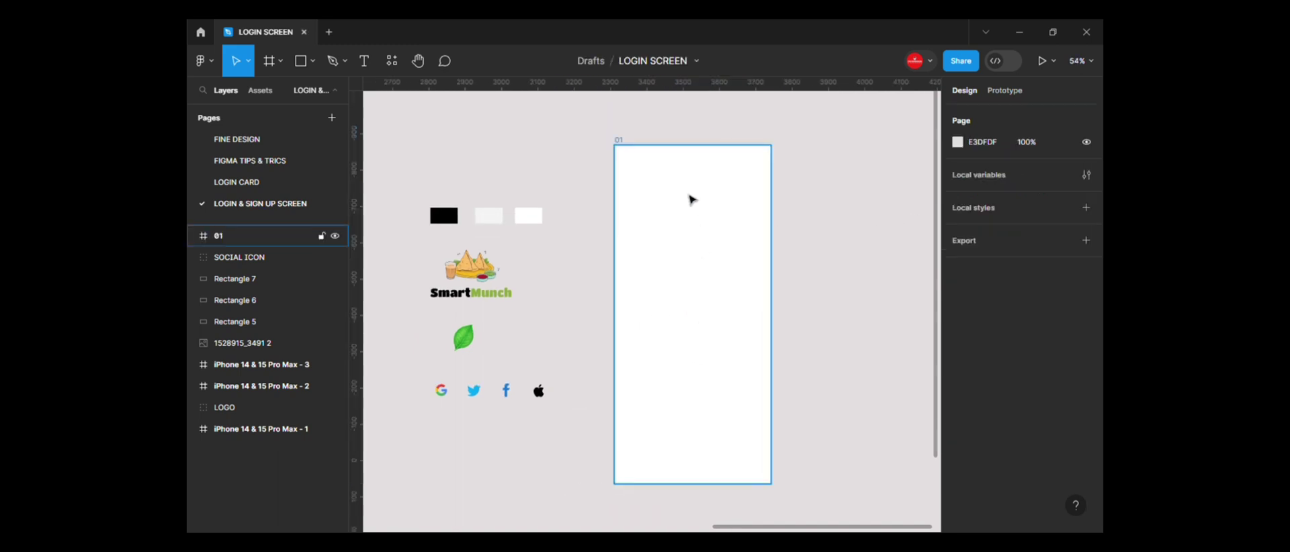
type("12")
key("Escape")
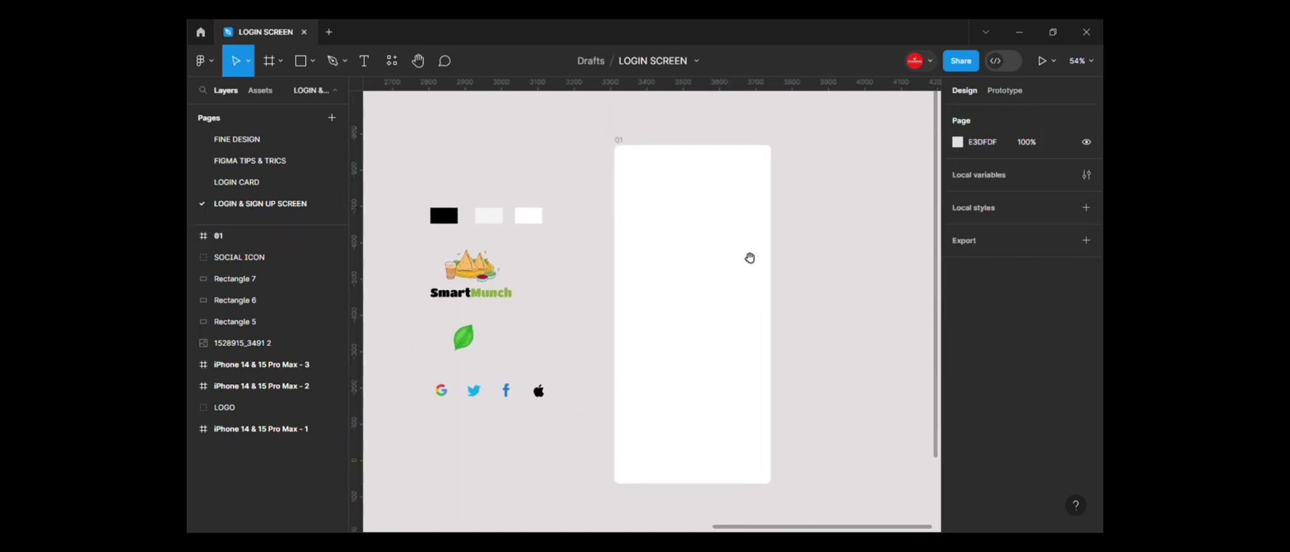
- Move the SmartMunch LOGO group into frame 01 and centre it
left_click(479, 268)
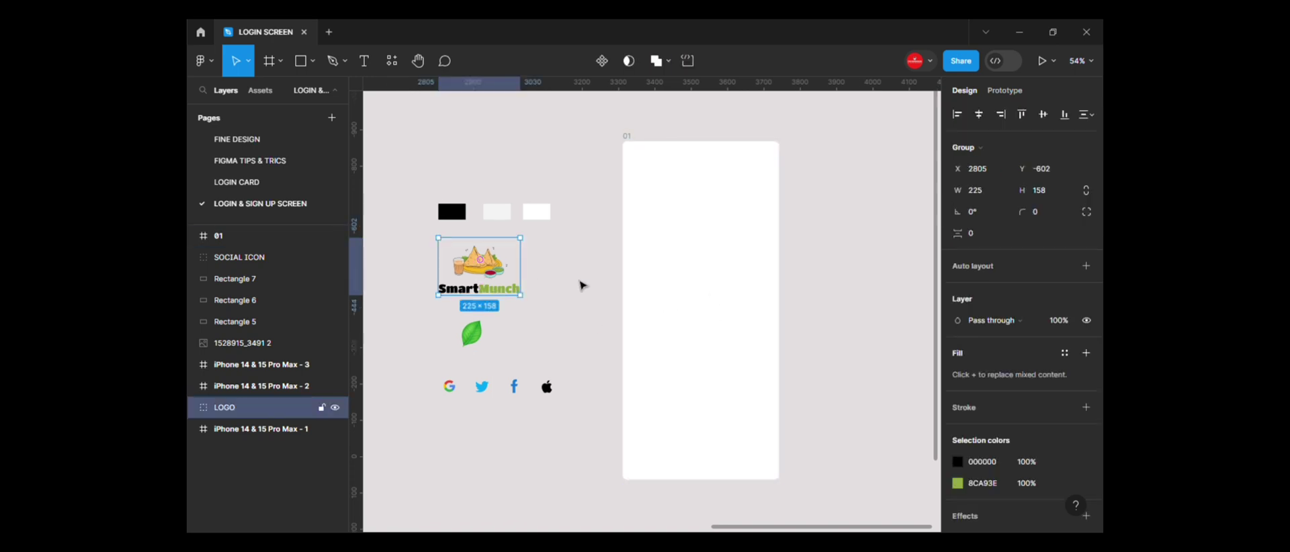
left_click_drag(479, 269, 700, 276)
left_click(1042, 115)
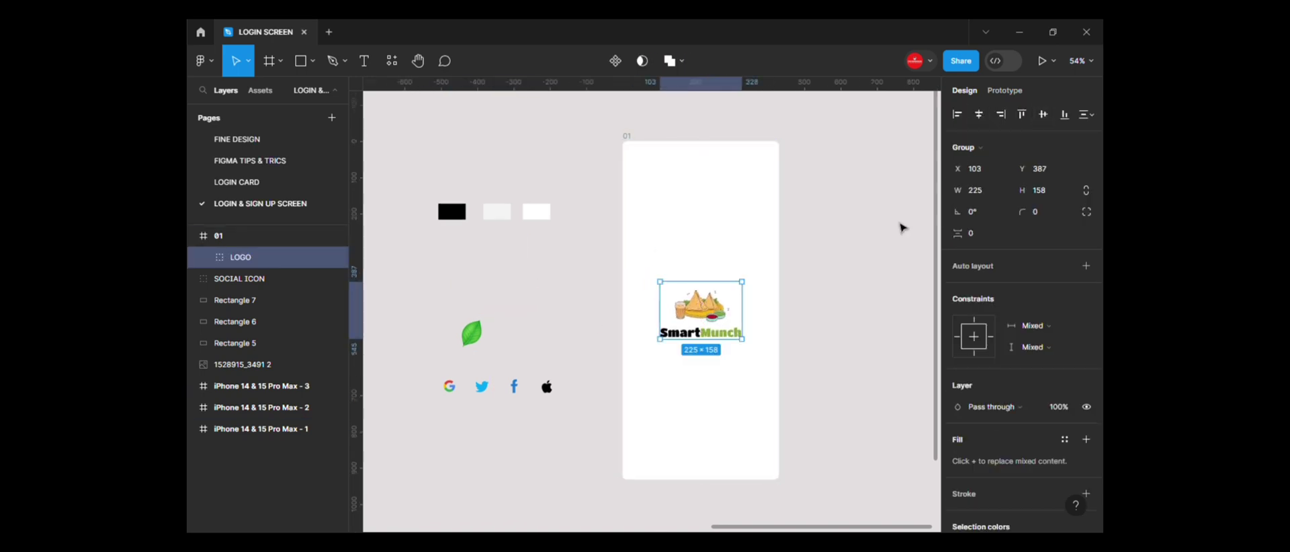
key("Escape")
left_click(627, 136)
- Change frame 01's layout grid to 4 columns
left_click(1086, 321)
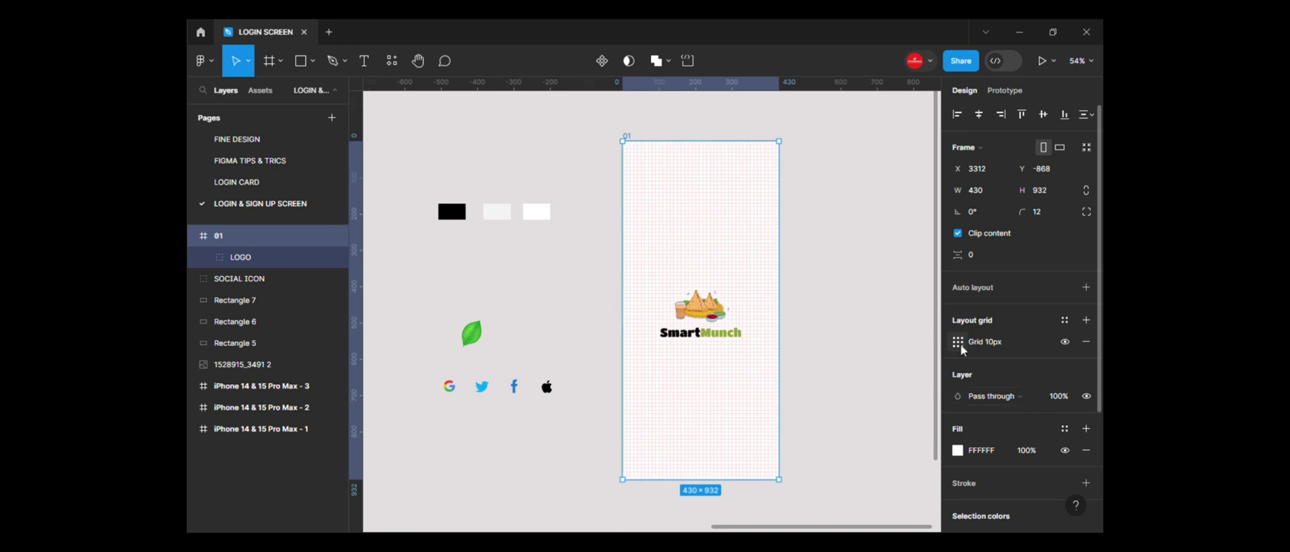
left_click(957, 342)
left_click(802, 344)
left_click(818, 360)
left_click(835, 400)
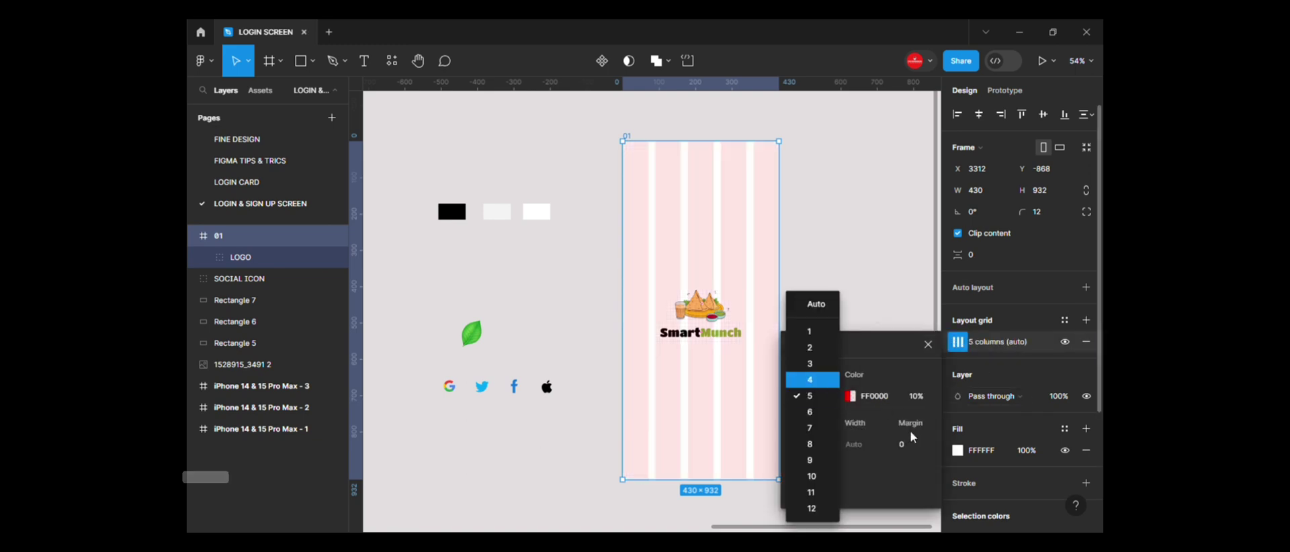
key("Return")
key("Escape")
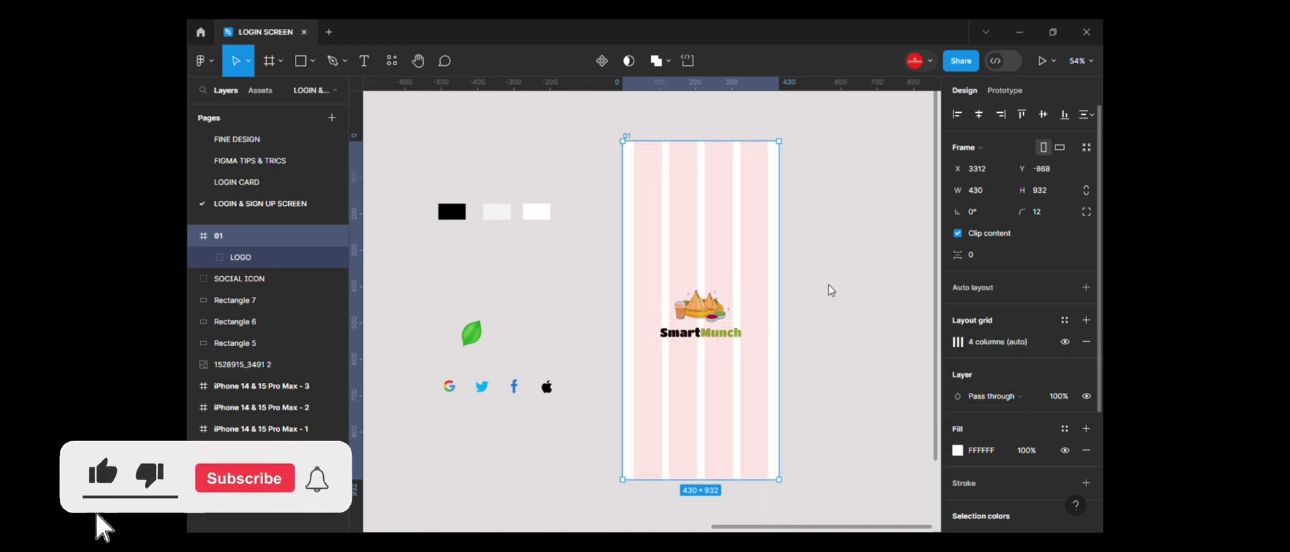
- Start a new text layer below the SmartMunch logo in frame 01
left_click(805, 286)
left_click(699, 309)
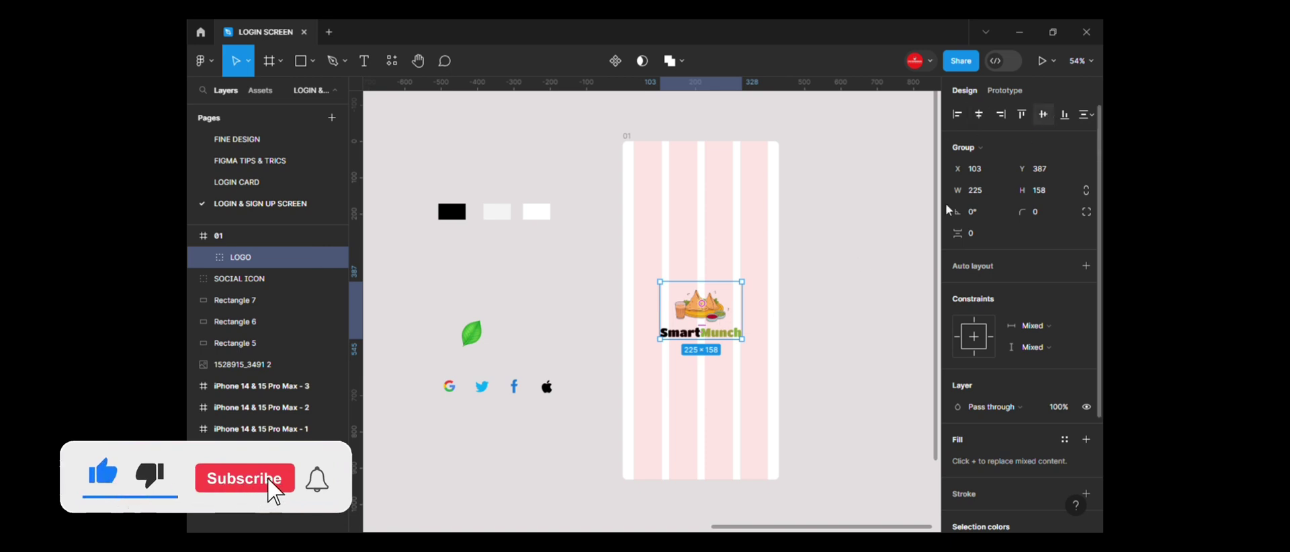
left_click(826, 328)
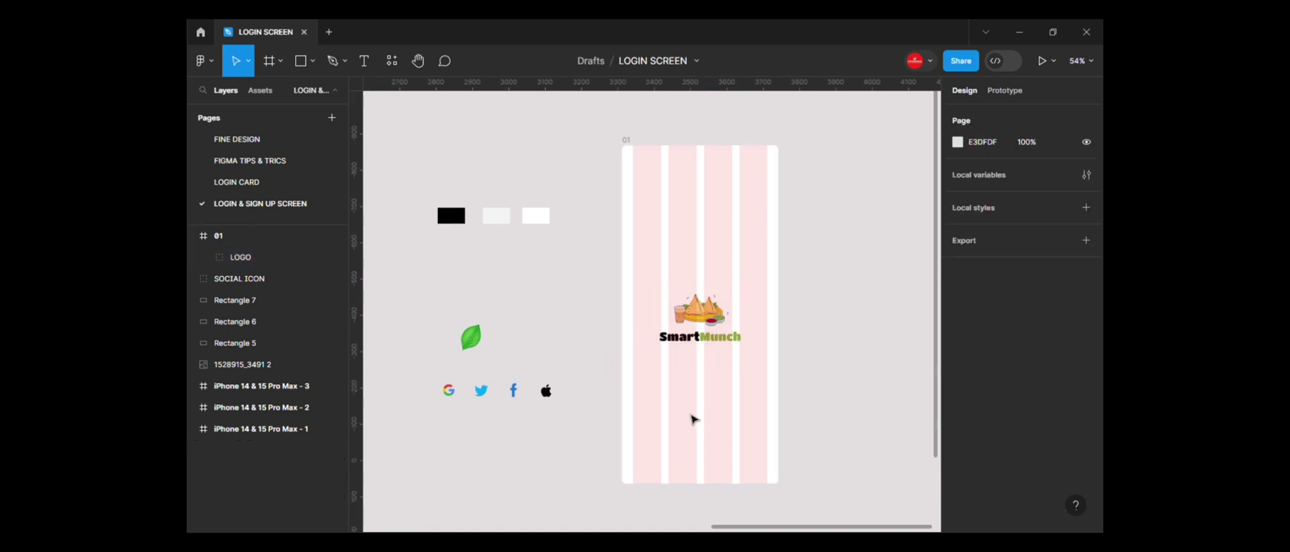
left_click(695, 391)
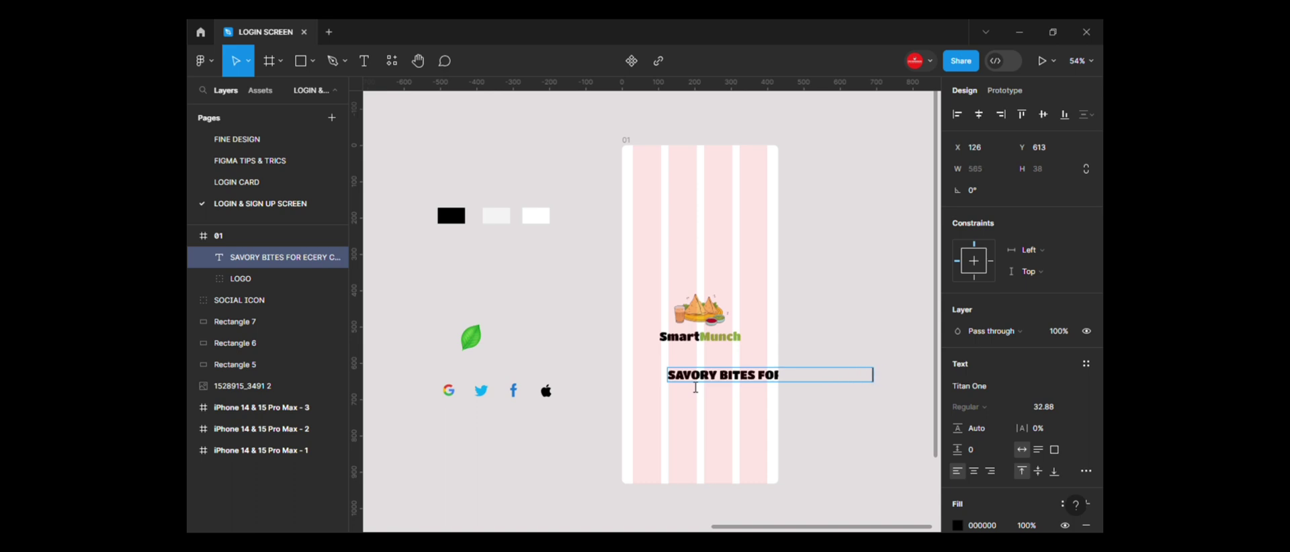
- Scale the tagline down to 253×16 and set its font to Montserrat
key("k")
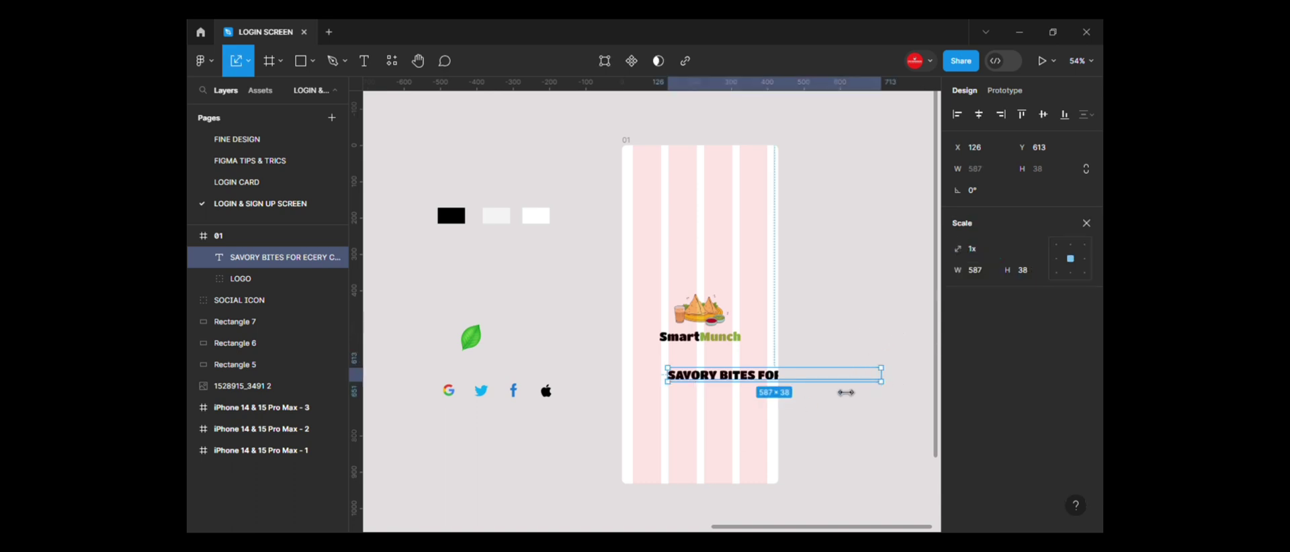
left_click_drag(881, 375, 786, 382)
key("v")
left_click(970, 386)
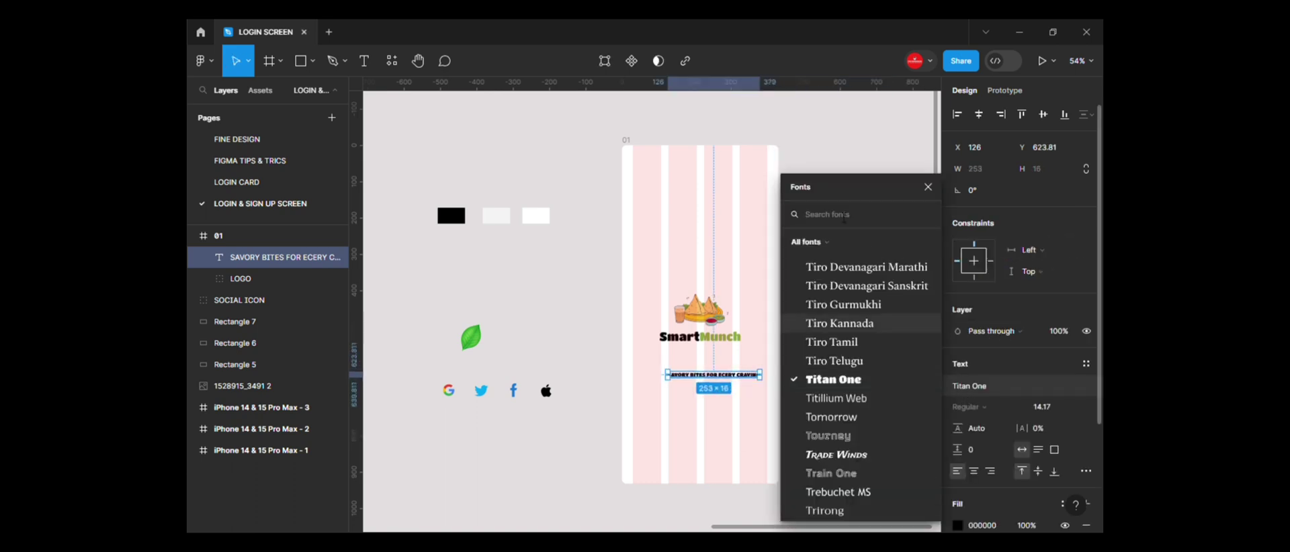
type("MONT")
scroll(826, 268, "down", 2)
left_click(873, 236)
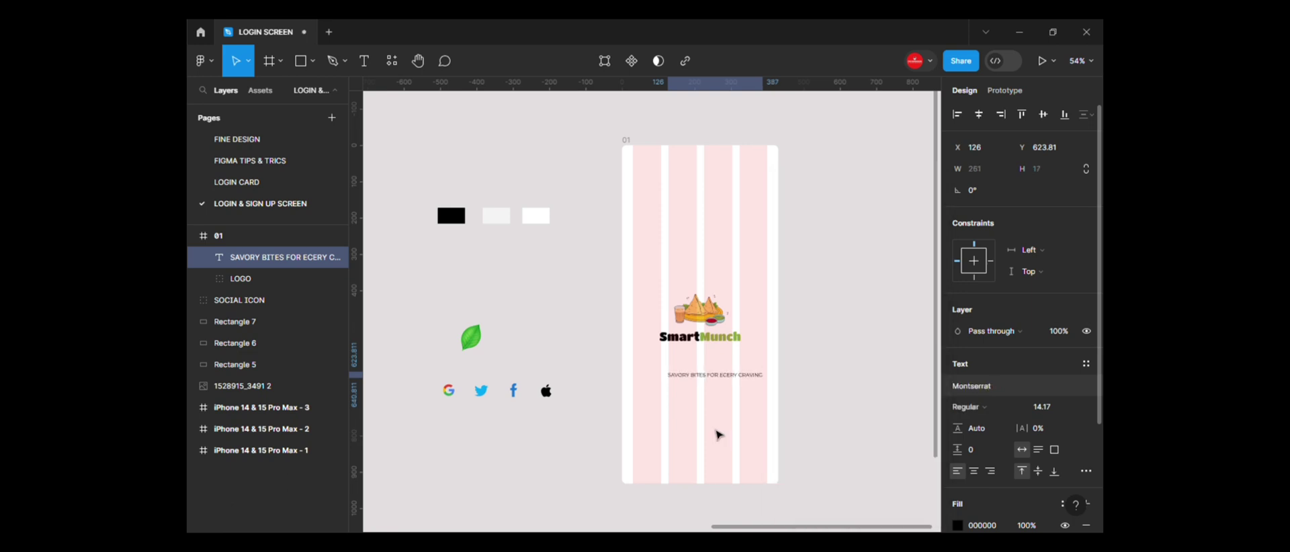
scroll(732, 420, "up", 5, "ctrl")
scroll(738, 416, "up", 1, "ctrl")
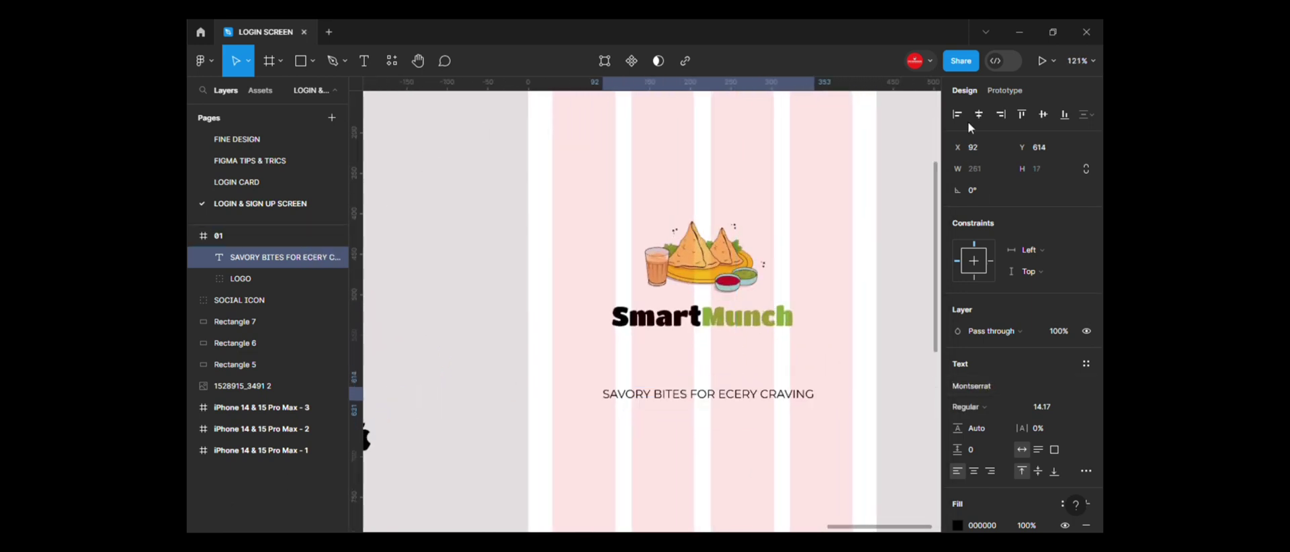
- Centre the tagline just under the logo and scale it to 225×15
mouse_move(736, 400)
left_mouse_down()
mouse_move(703, 391)
mouse_move(725, 312)
left_mouse_up()
scroll(726, 366, "up", 3, "ctrl")
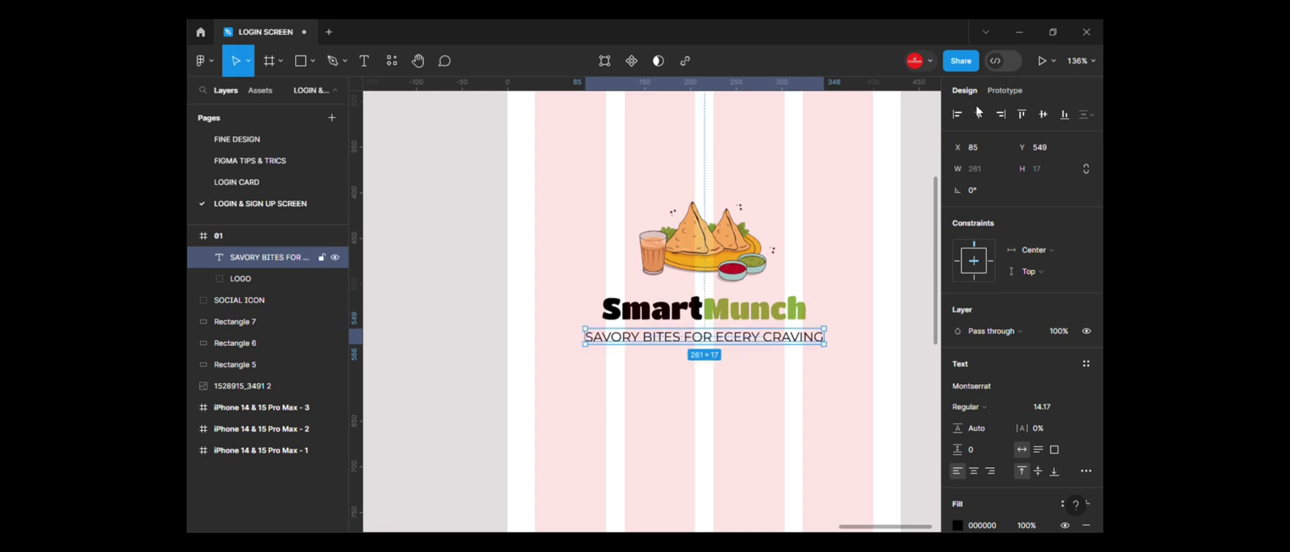
key("k")
left_click_drag(824, 344, 748, 352)
- Make the tagline Montserrat ExtraBold, stepping through SemiBold and Bold
key("v")
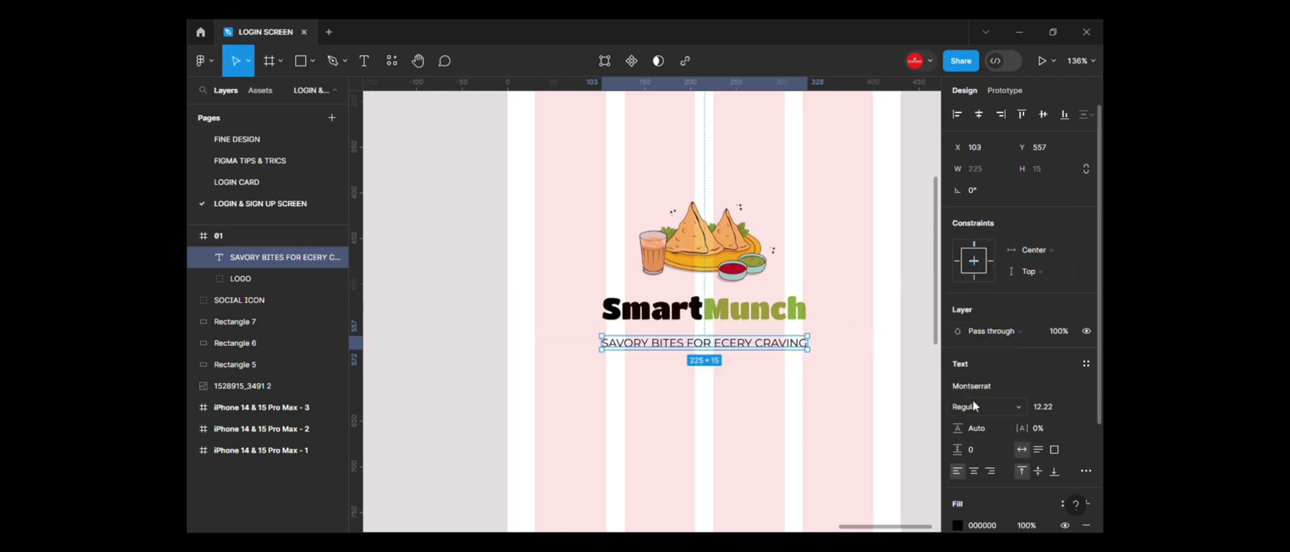
left_click(972, 403)
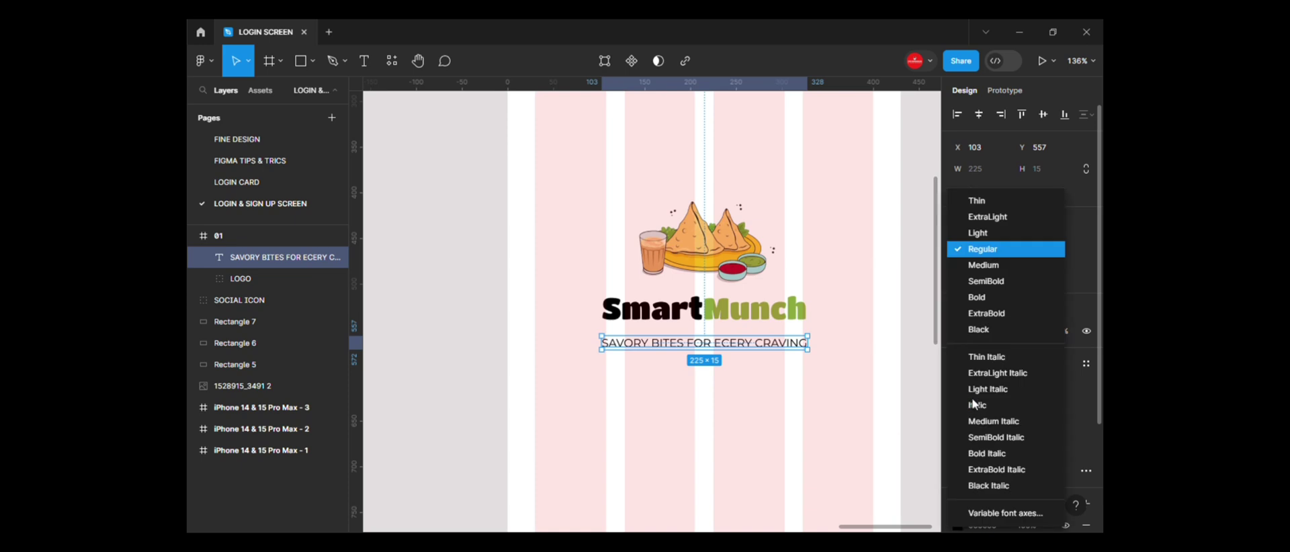
left_click(979, 282)
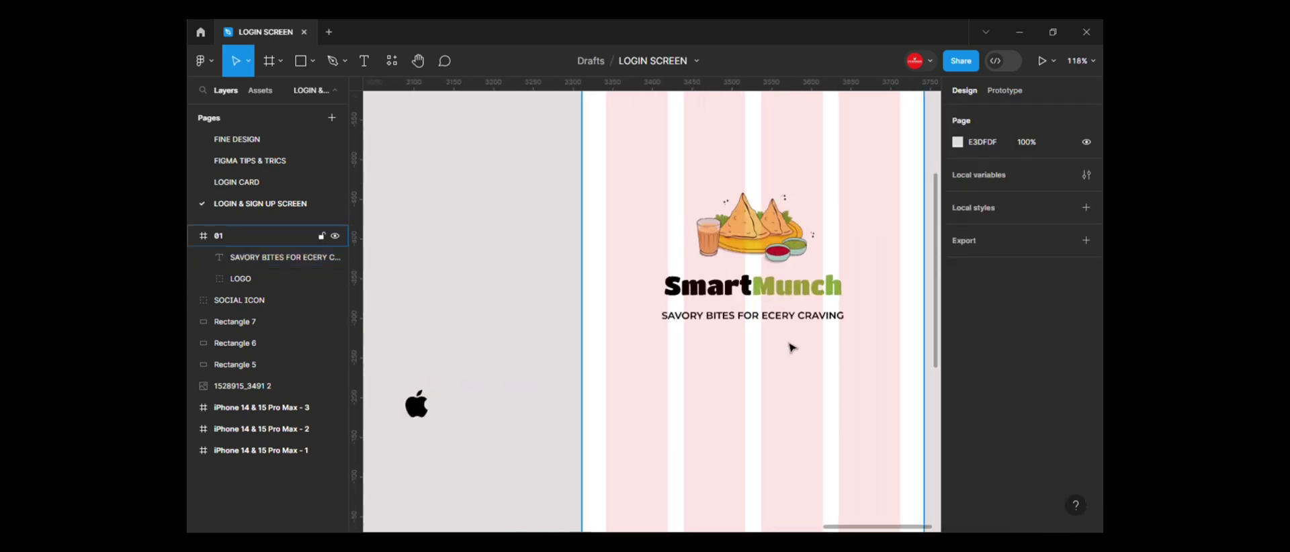
left_click(772, 316)
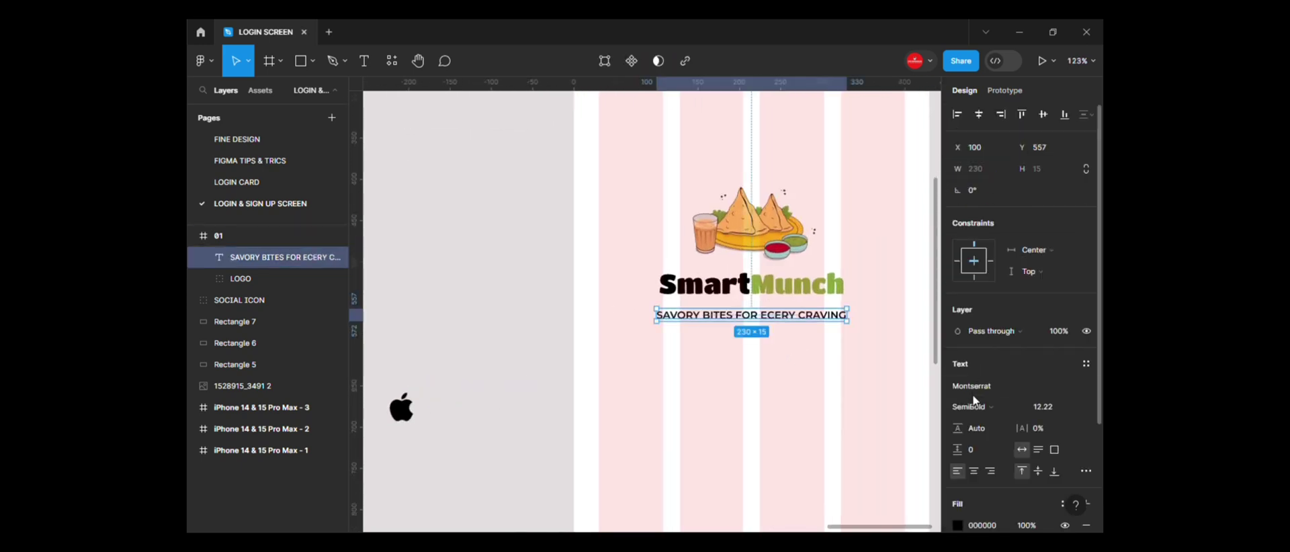
left_click(973, 404)
left_click(977, 297)
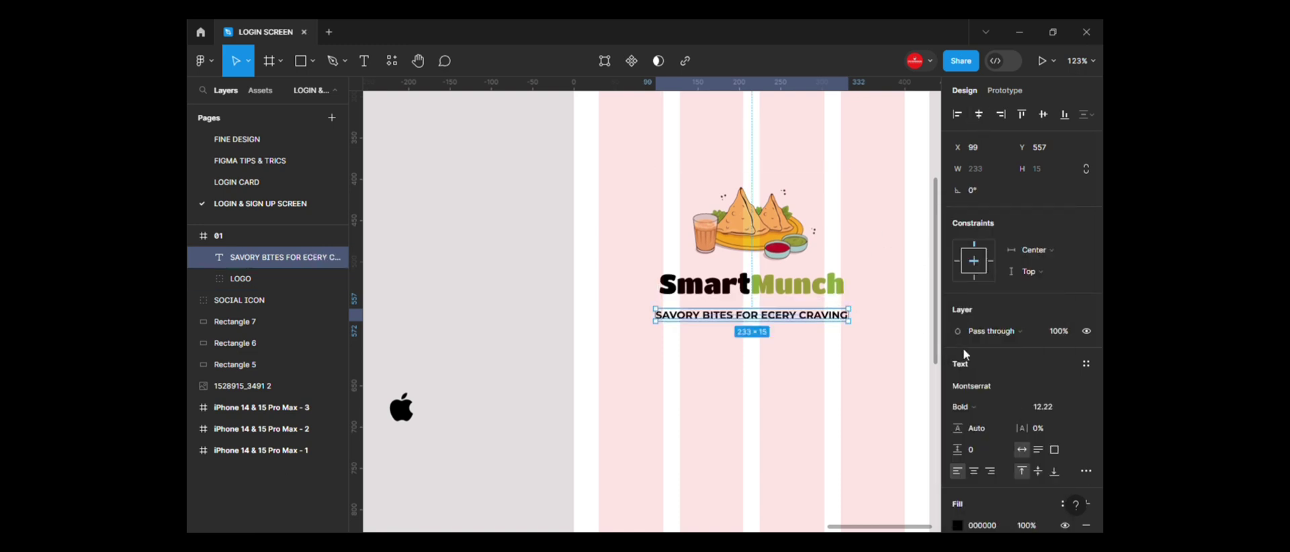
left_click(973, 403)
left_click(987, 313)
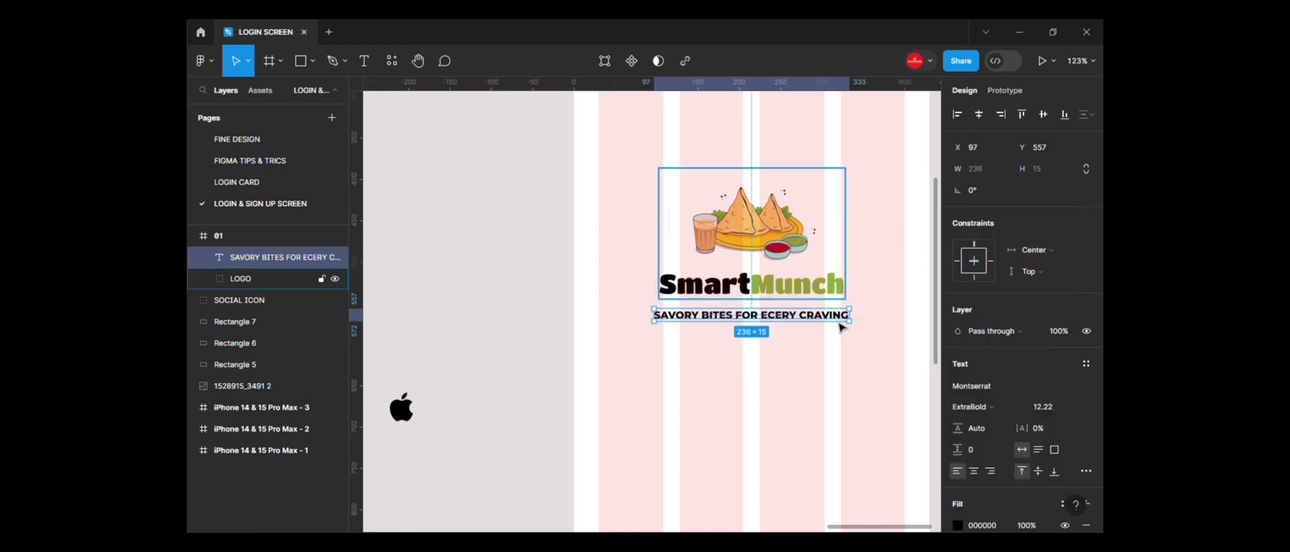
- Select the tagline on its own after briefly selecting it with the logo
left_click(780, 281, "shift")
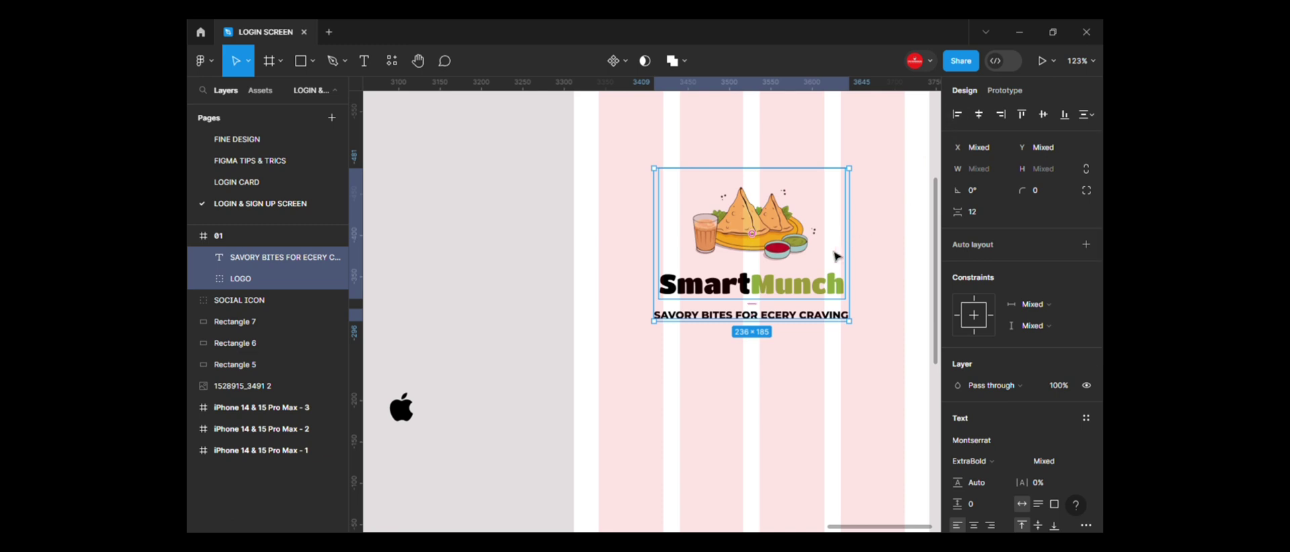
left_click(884, 233)
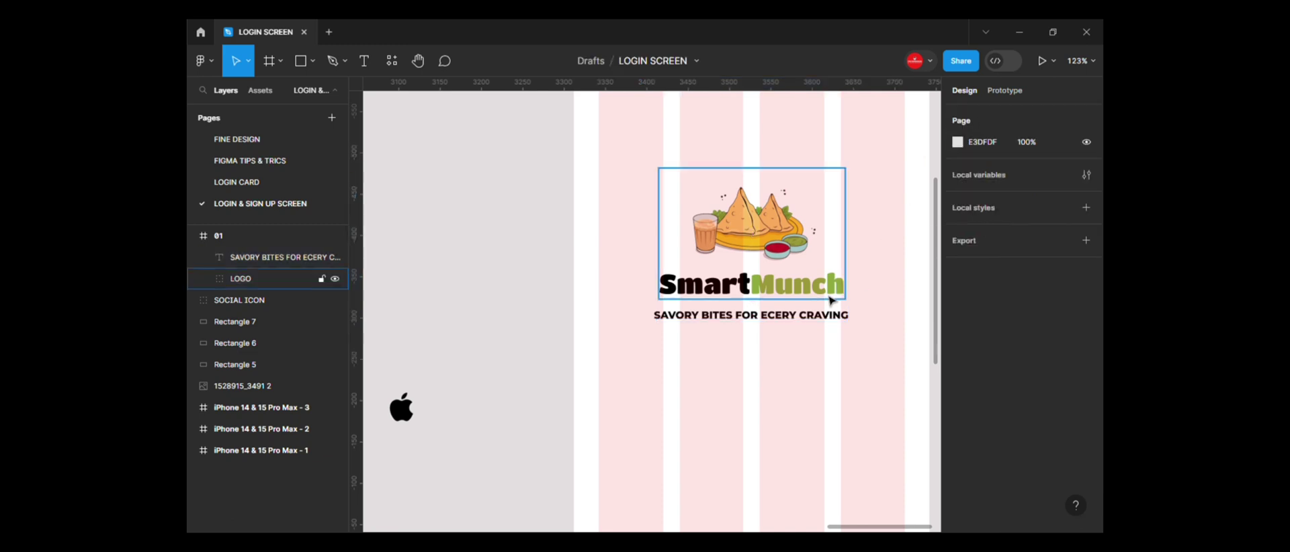
left_click(846, 317)
scroll(772, 334, "down", 5)
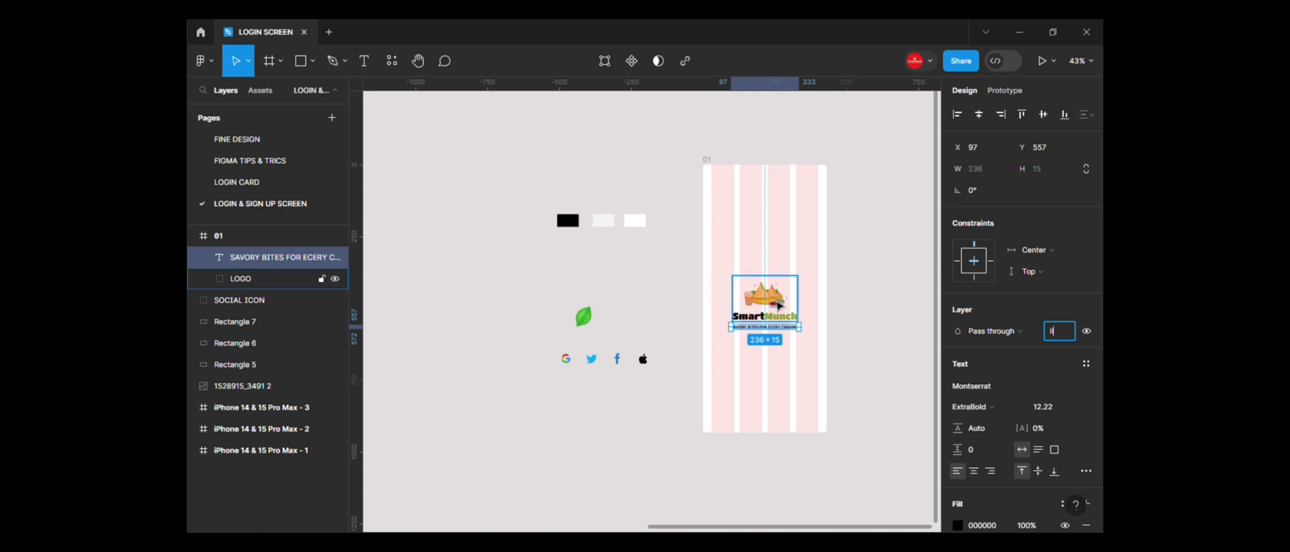
left_click(768, 334)
left_click(767, 331)
left_click(797, 334)
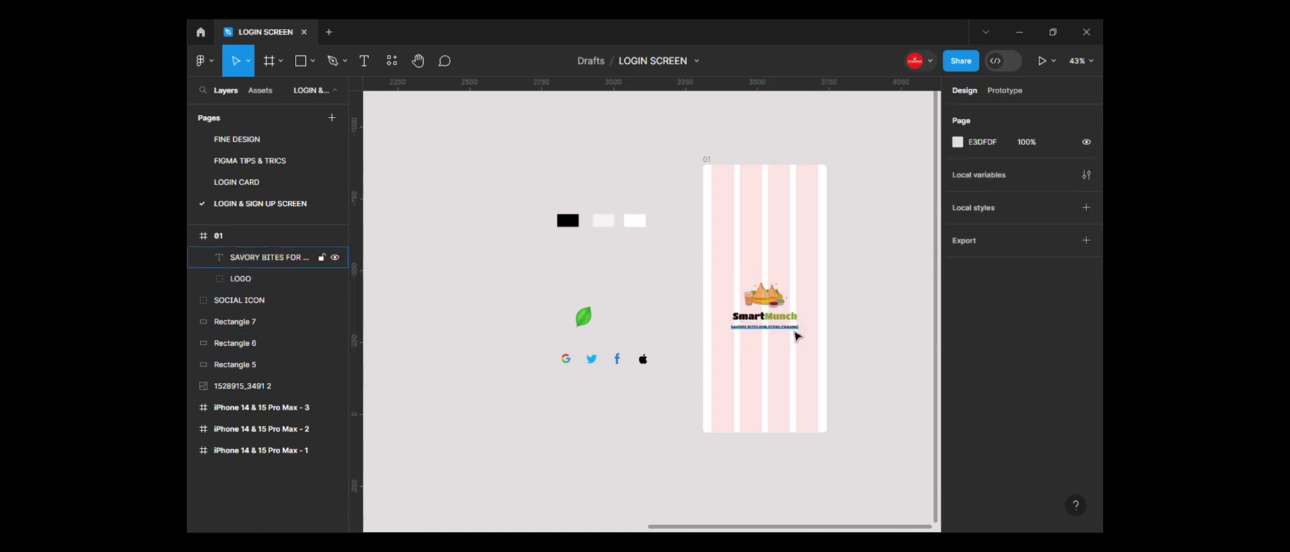
left_click(795, 334)
scroll(748, 301, "up", 1)
- Change the tagline's fill colour, sampling F4F4F4 then adjusting it in the colour picker
key("i")
left_click(555, 211)
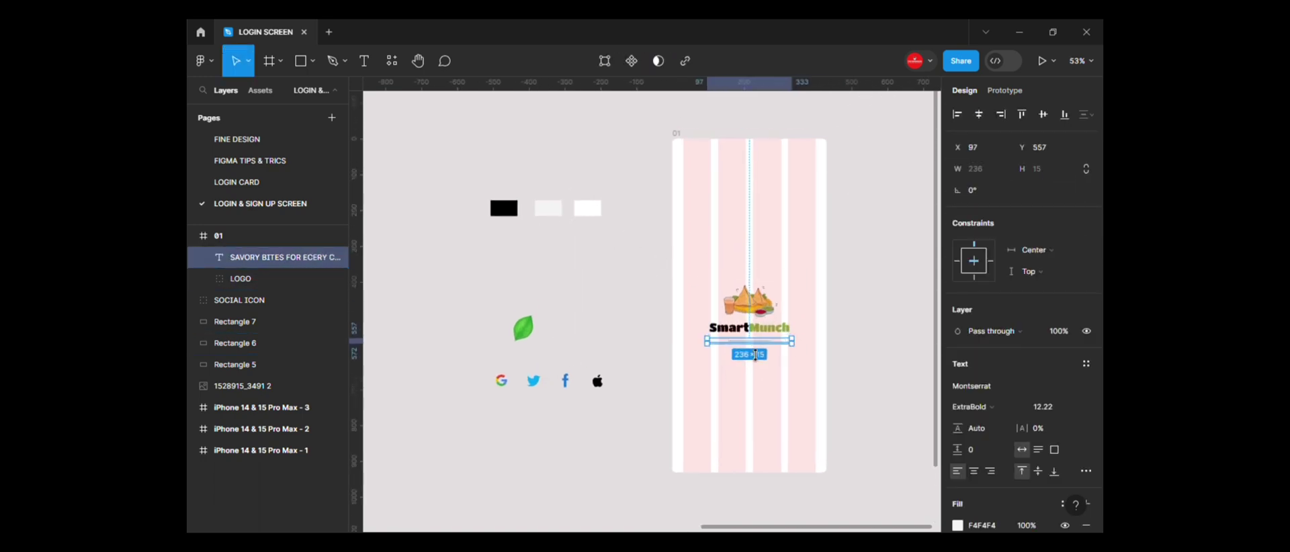
scroll(742, 342, "up", 2)
scroll(970, 457, "down", 1)
scroll(970, 456, "down", 1)
left_click(958, 382)
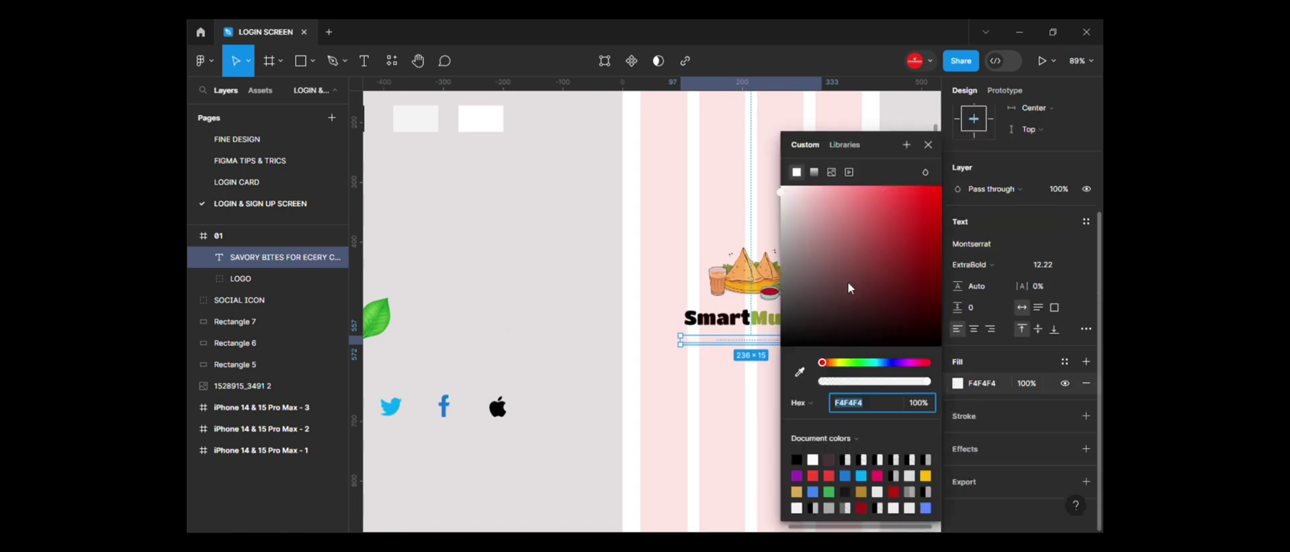
left_click_drag(848, 280, 829, 346)
left_click(1068, 188)
type("70")
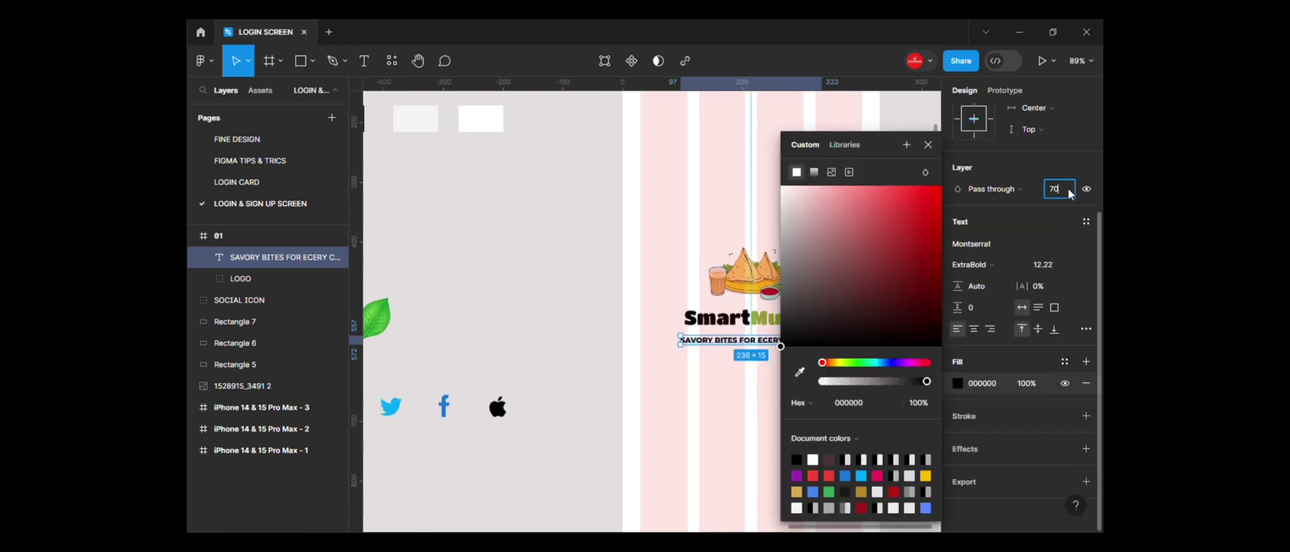
left_click(792, 358)
scroll(793, 357, "down", 1)
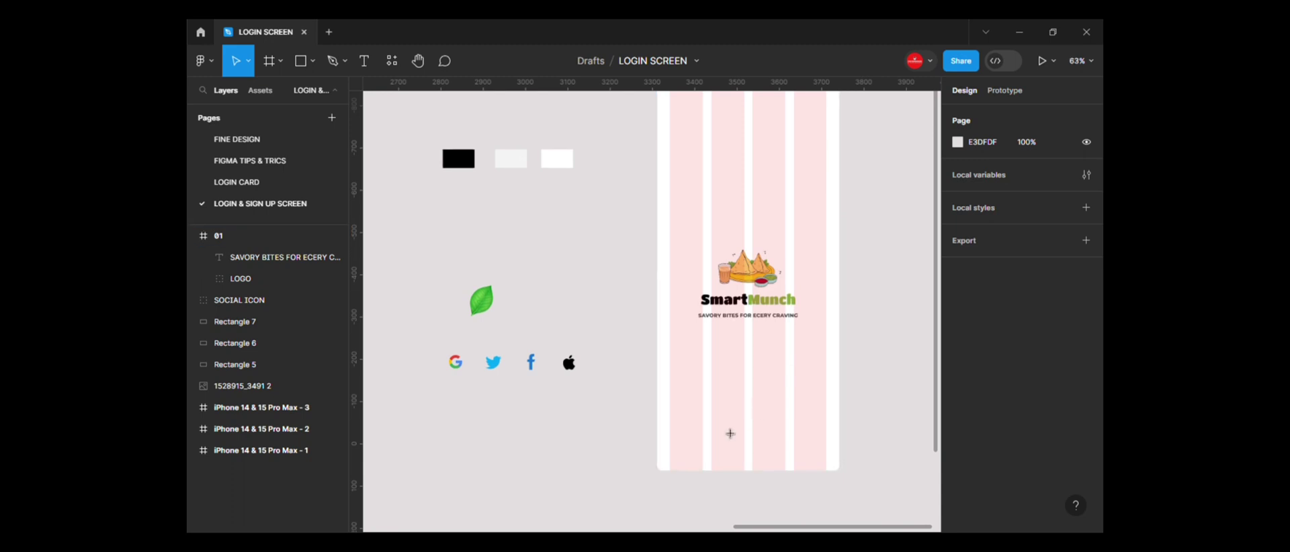
- Draw a horizontally centred 350×60 bar near the splash screen's bottom
key("r")
mouse_move(670, 401)
left_mouse_down()
mouse_move(830, 418)
mouse_move(828, 396)
left_mouse_up()
scroll(801, 404, "up", 2, "ctrl")
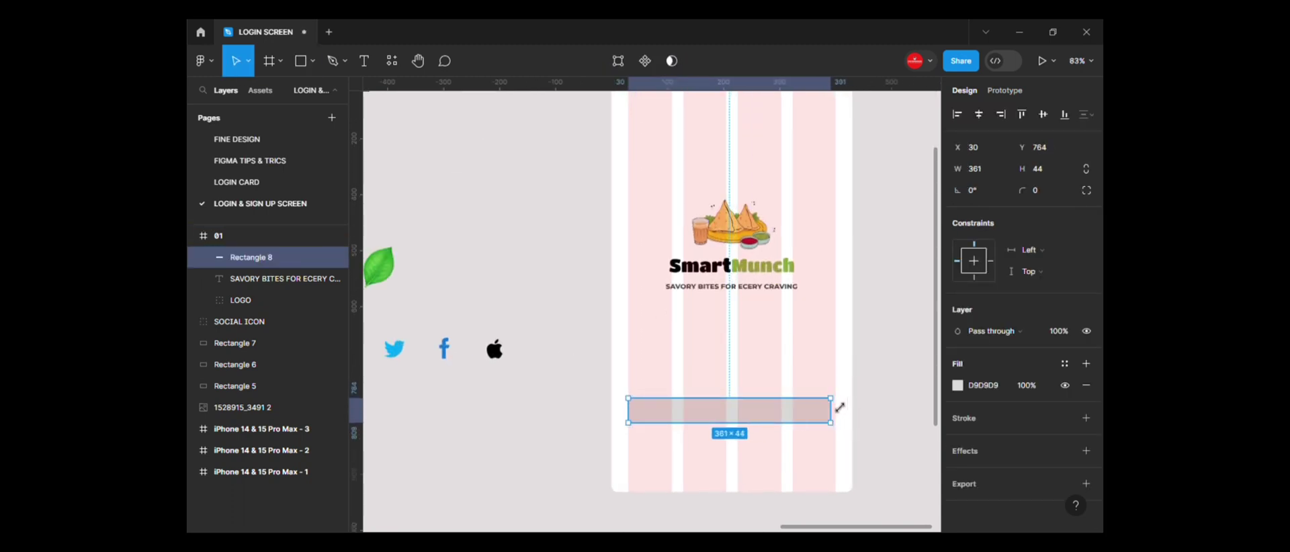
left_click(979, 112)
left_click(1050, 170)
type("60")
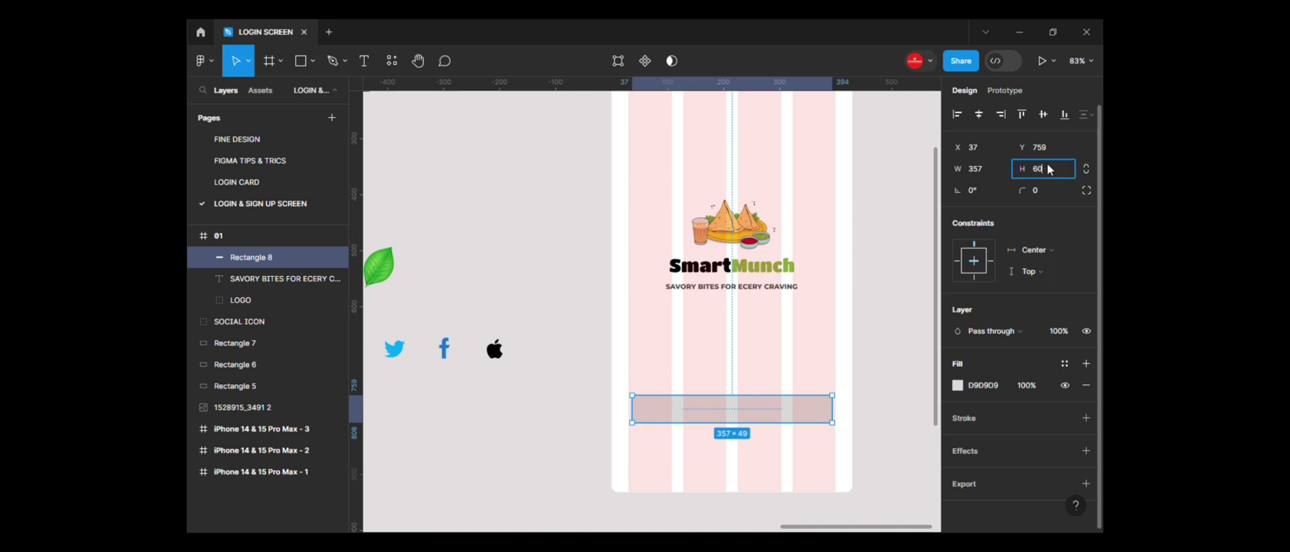
key("Return")
key("Escape")
left_click(815, 411)
left_click(982, 168)
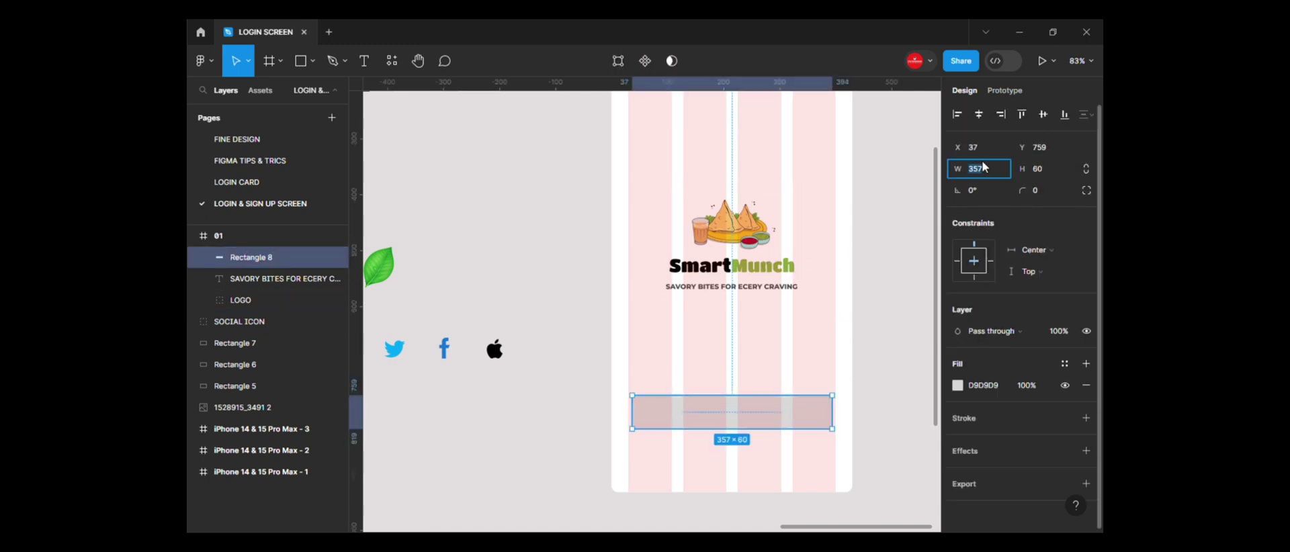
type("350")
left_click(821, 365)
scroll(821, 365, "up", 2)
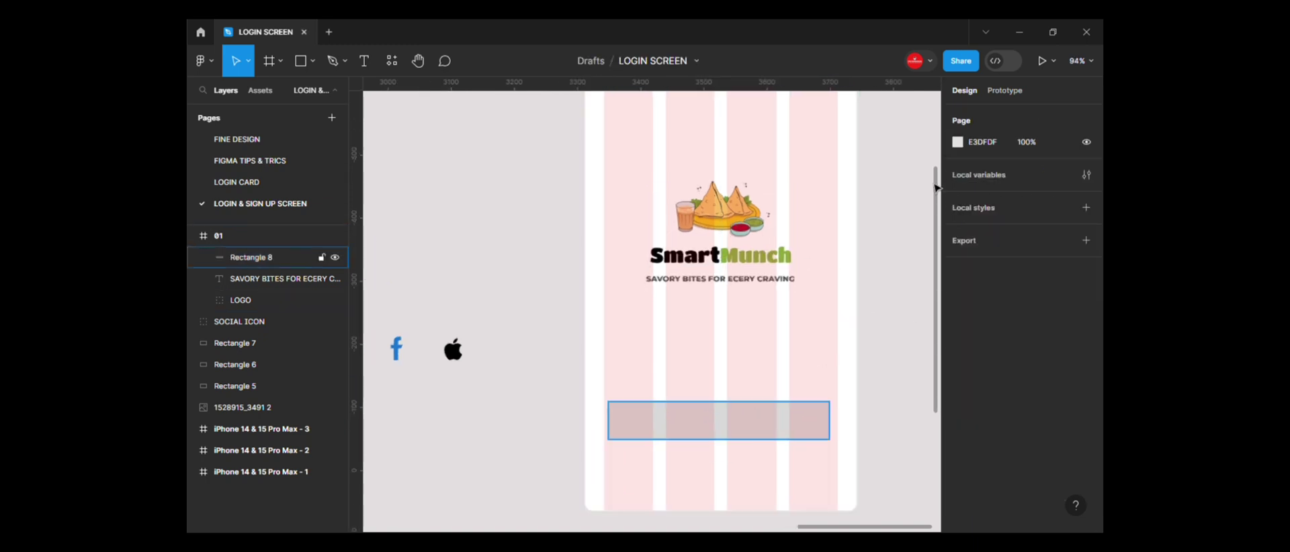
left_click(806, 420)
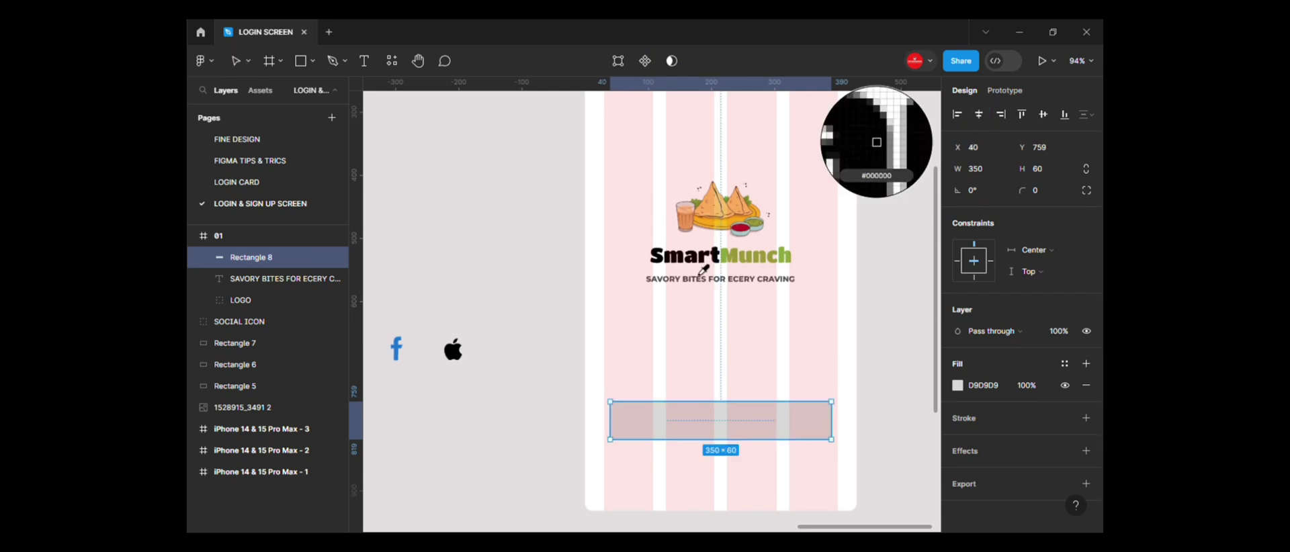
- Fill the bar black and round its corners to radius 12
left_click(864, 368)
left_click(806, 420)
type("1")
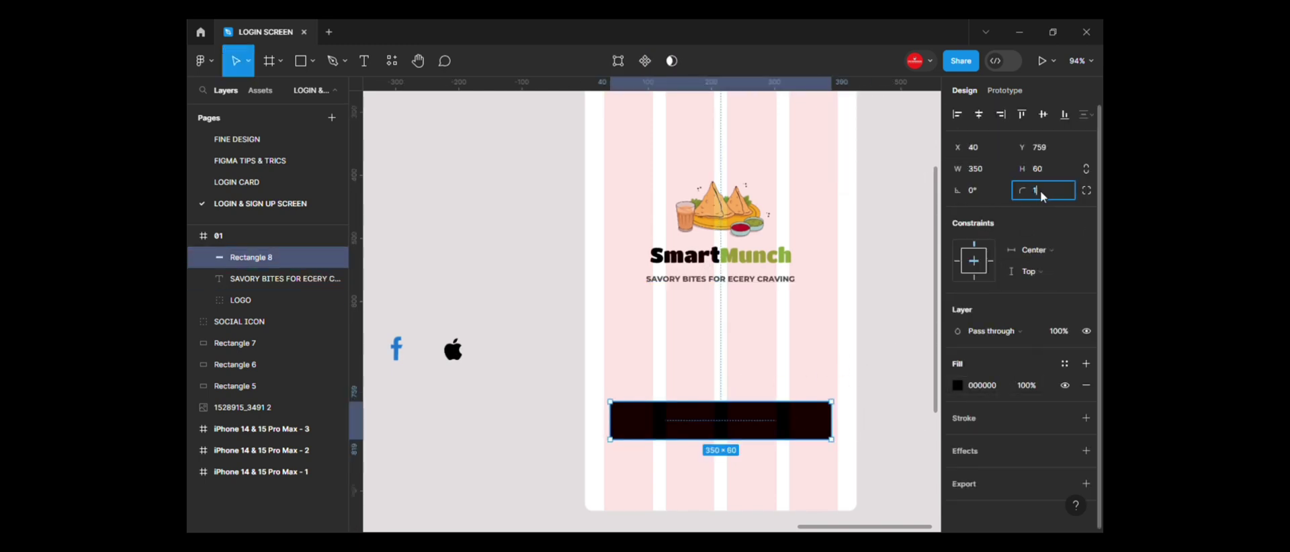
type("2")
left_click(916, 242)
left_click(717, 420)
scroll(799, 383, "up", 2)
left_click(1041, 190)
- Add a text layer inside the black bar
key("Escape")
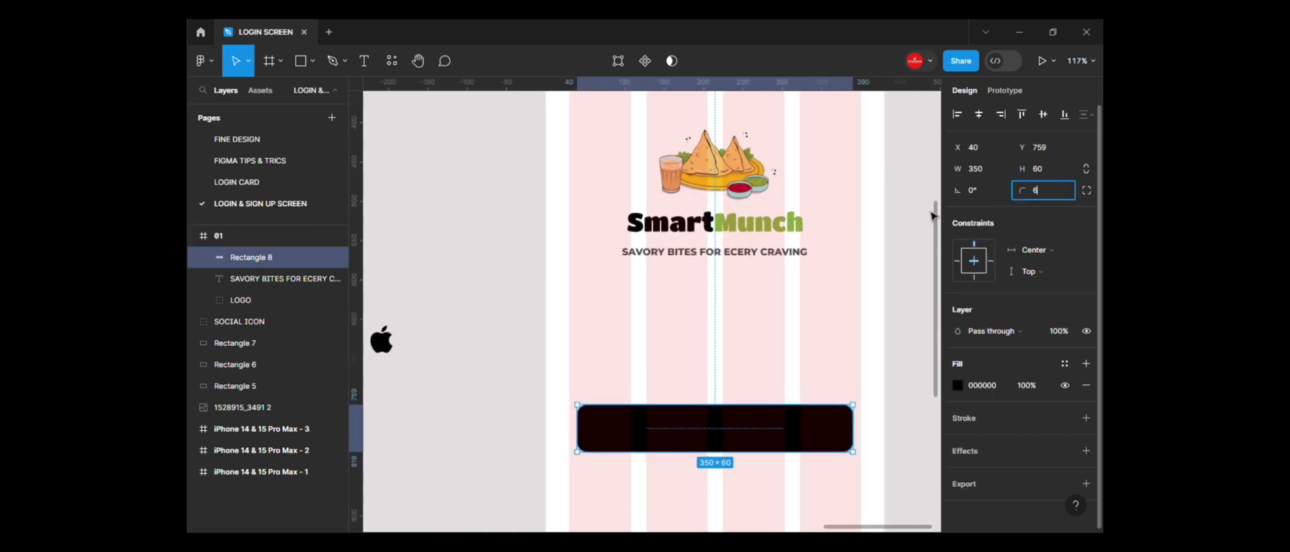
key("t")
left_click(701, 434)
type("GETS STARTED")
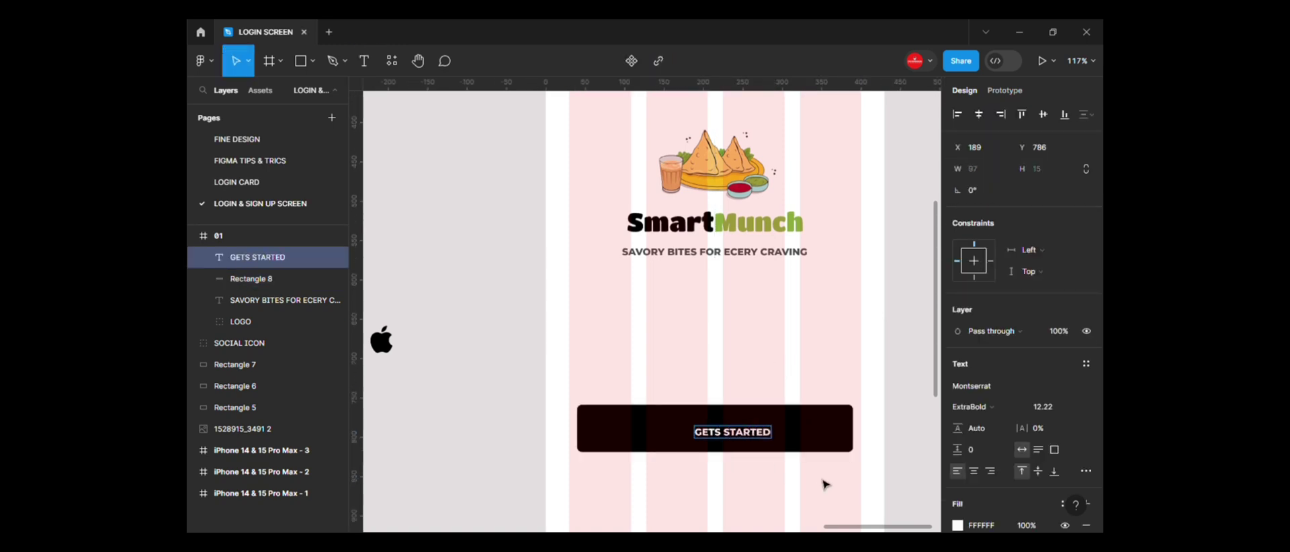
- Move the GETS STARTED label onto the black bar and centre it there
key("Escape")
left_click(977, 114)
left_click(1042, 114)
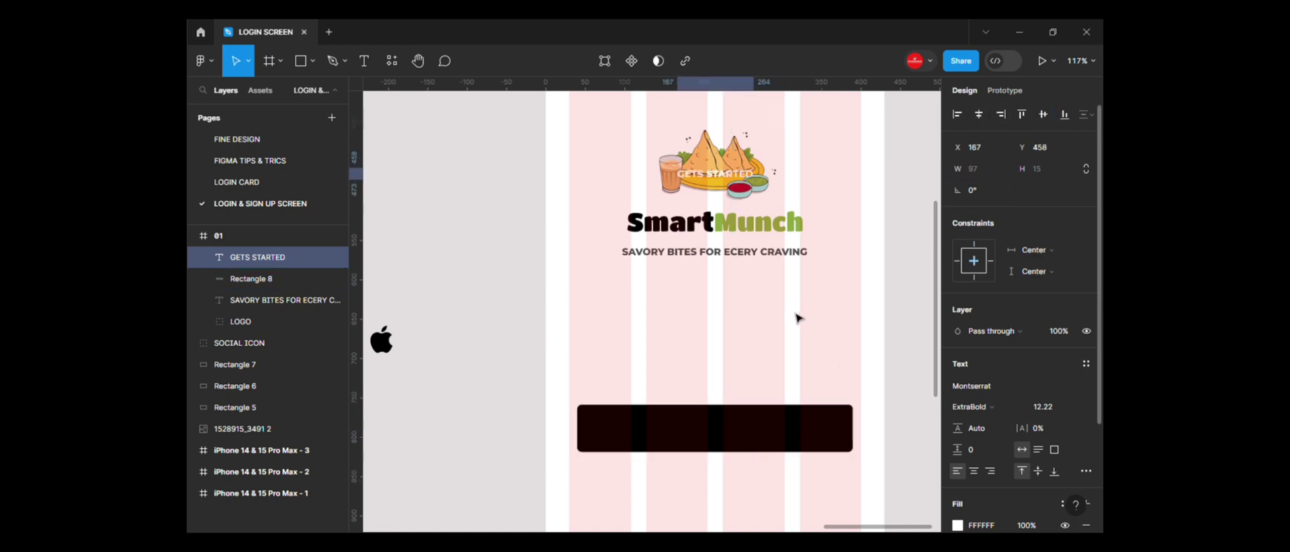
left_click(793, 312)
left_click_drag(741, 183, 741, 419)
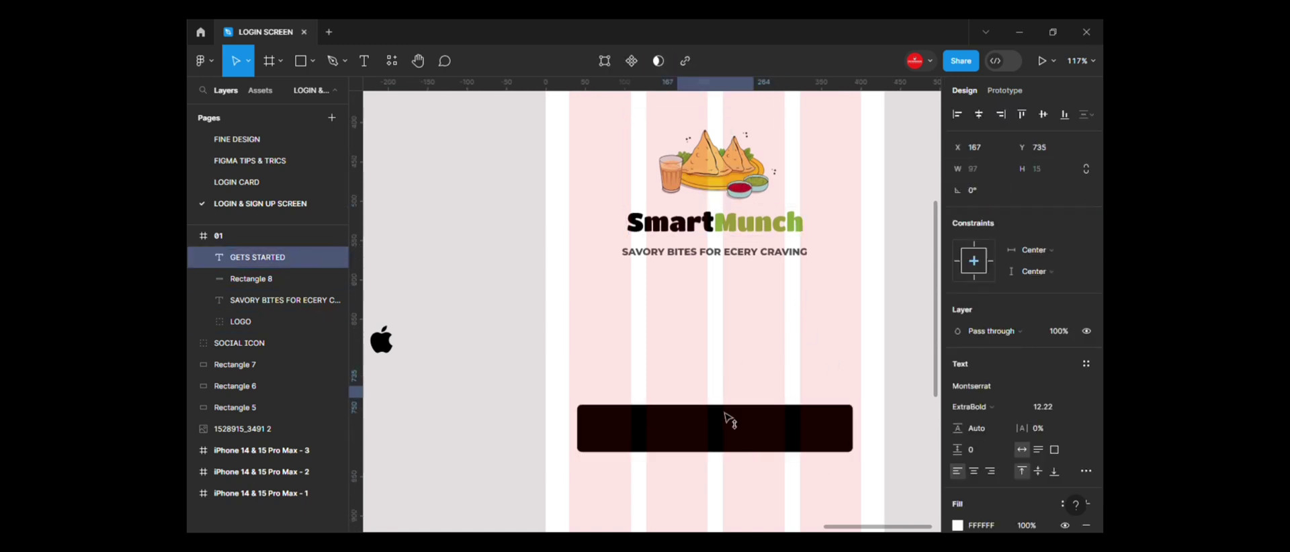
left_click(805, 441, "shift")
left_click(1042, 114)
left_click(470, 201)
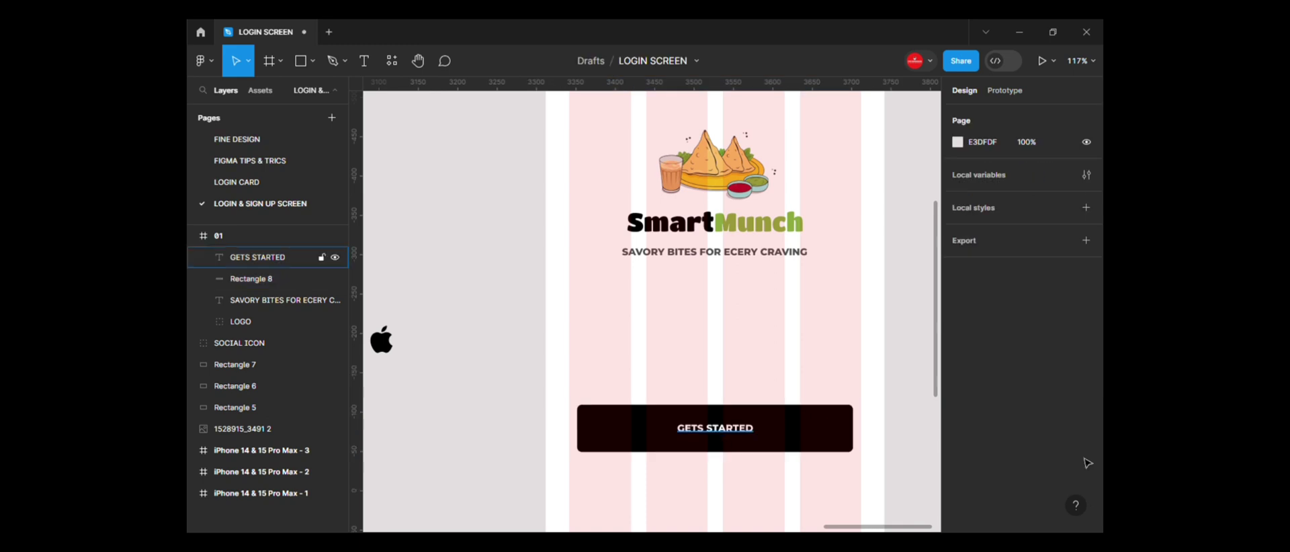
left_click(257, 257)
- Set the label to Title Case and try letter-case options on the tagline
left_click(1086, 471)
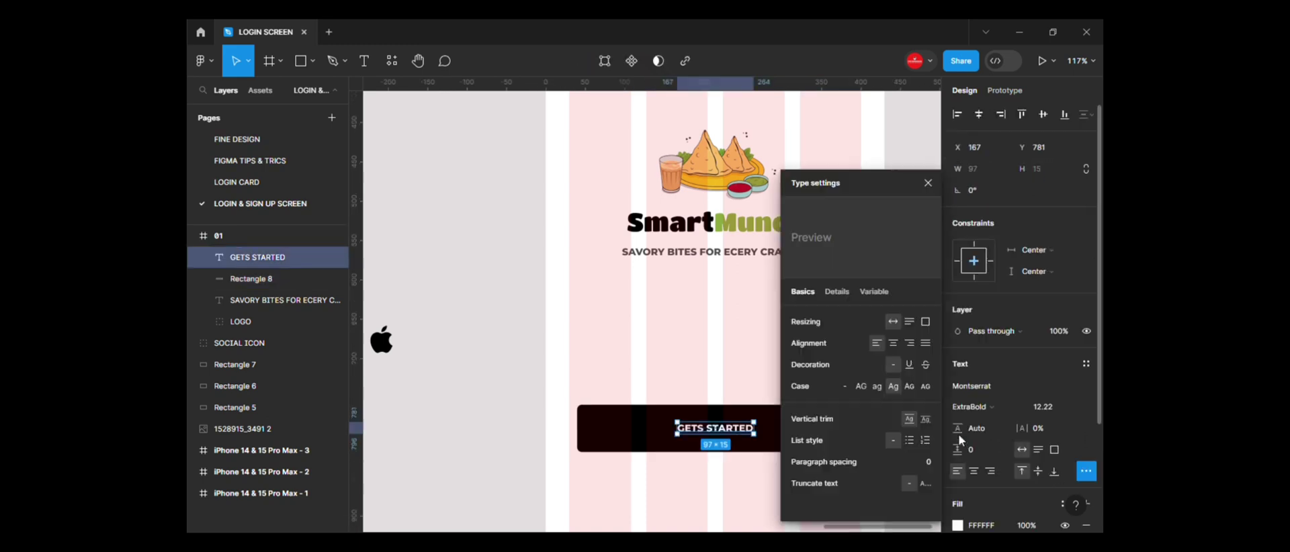
left_click(893, 388)
double_click(749, 254)
left_click(1086, 471)
left_click(877, 387)
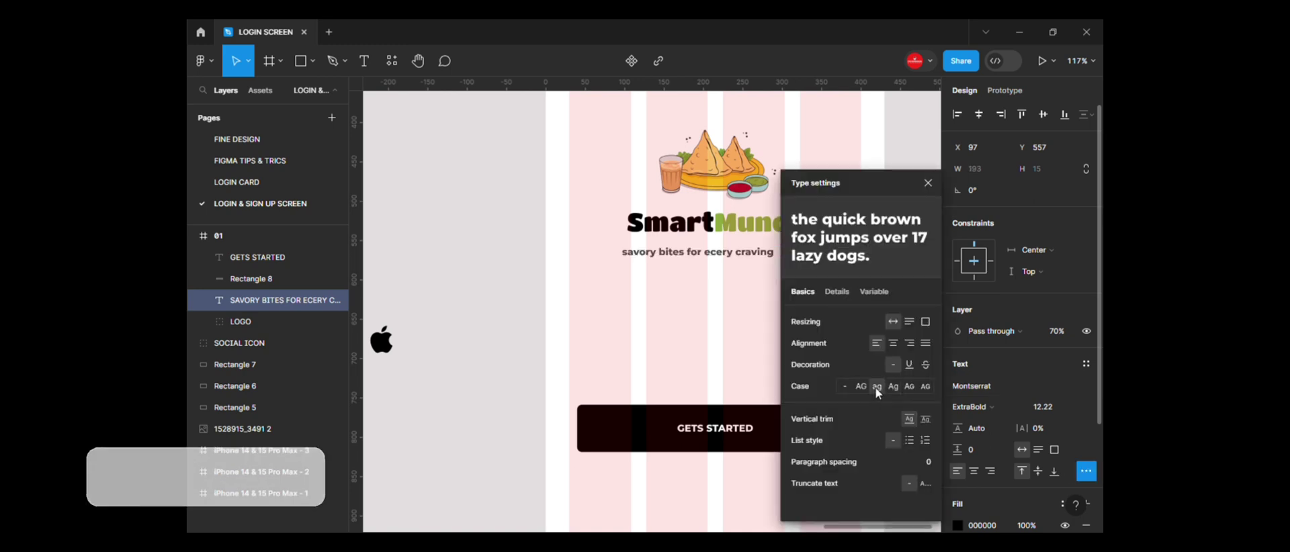
left_click(892, 386)
left_click(905, 387)
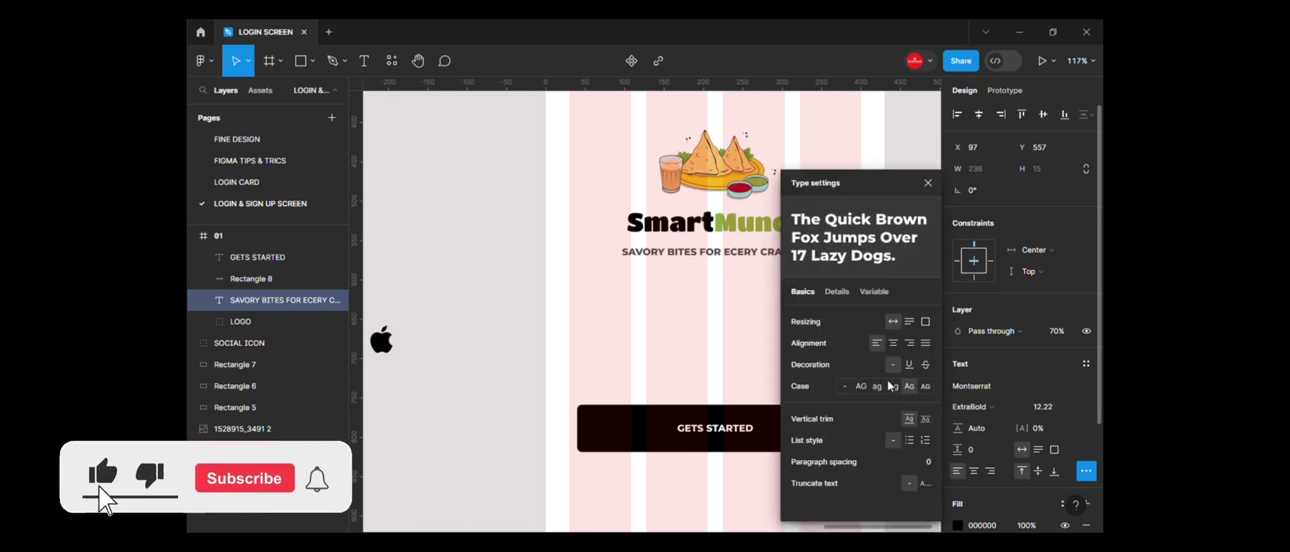
- Retype the button label as 'Gets Started'
left_click(696, 428)
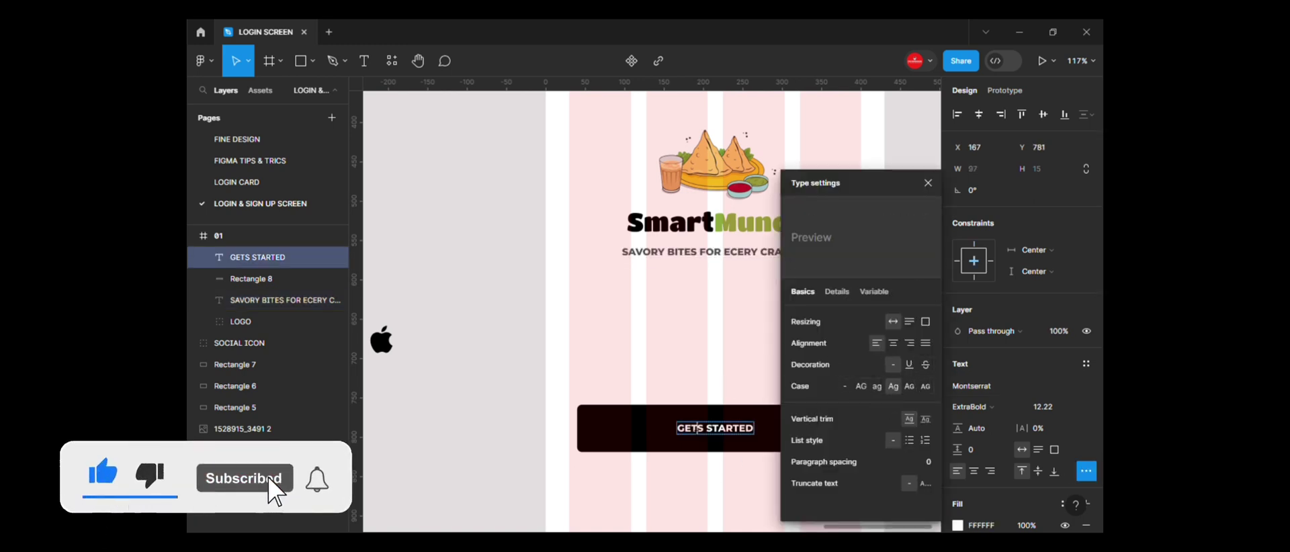
type("Gets S")
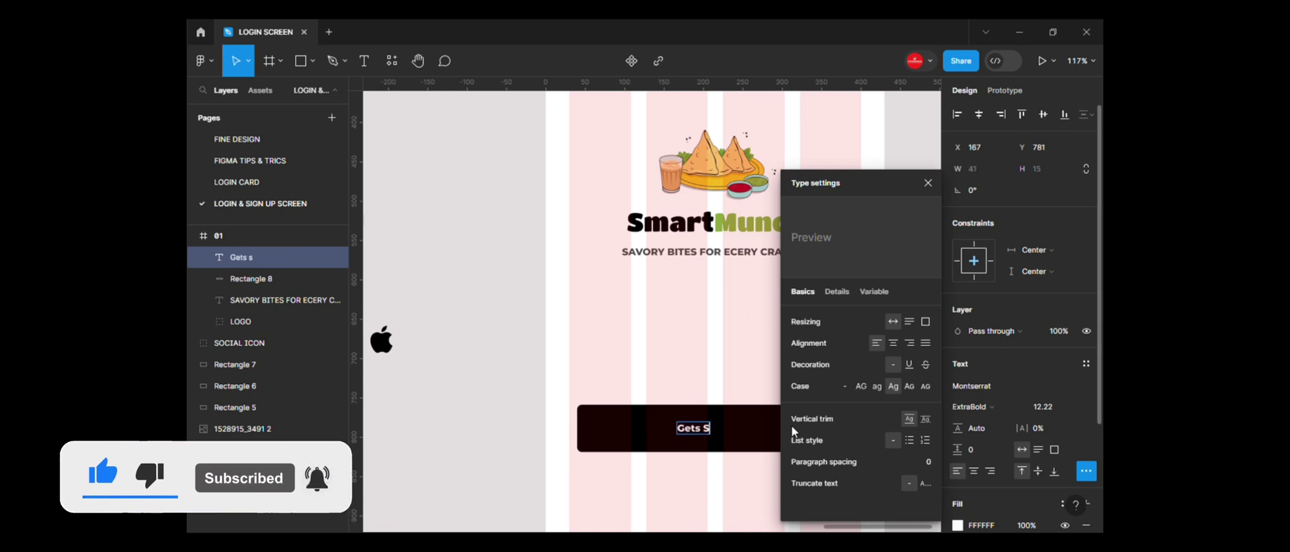
type("tarted")
left_click(928, 183)
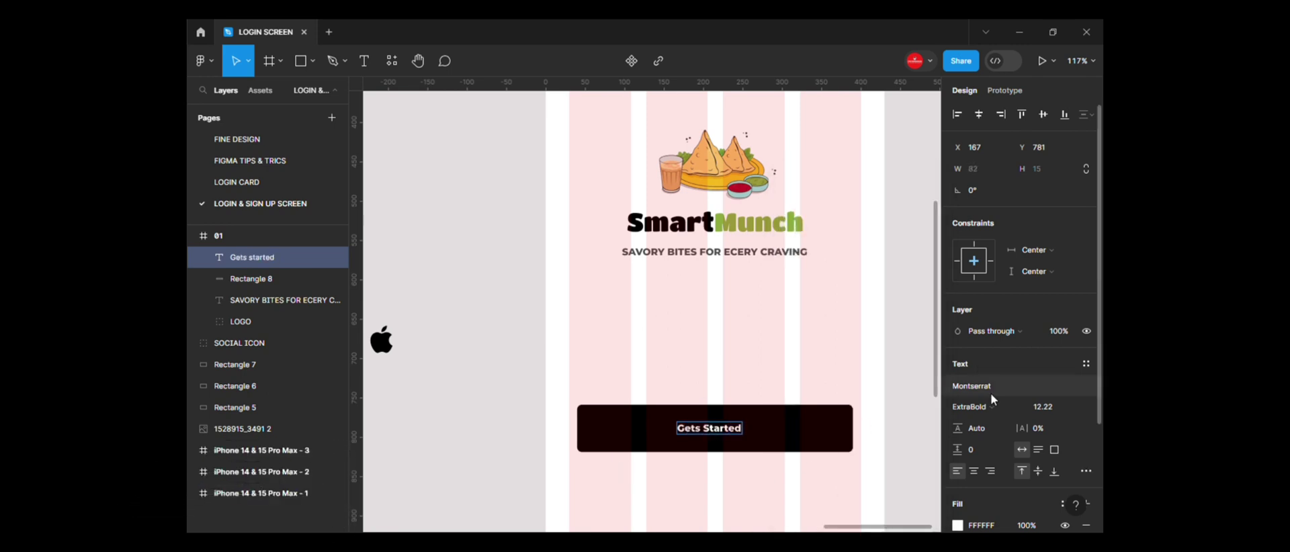
left_click(992, 401)
key("Escape")
key("Escape")
- Recentre the label on the bar and set it to Montserrat Bold
key("ctrl+a")
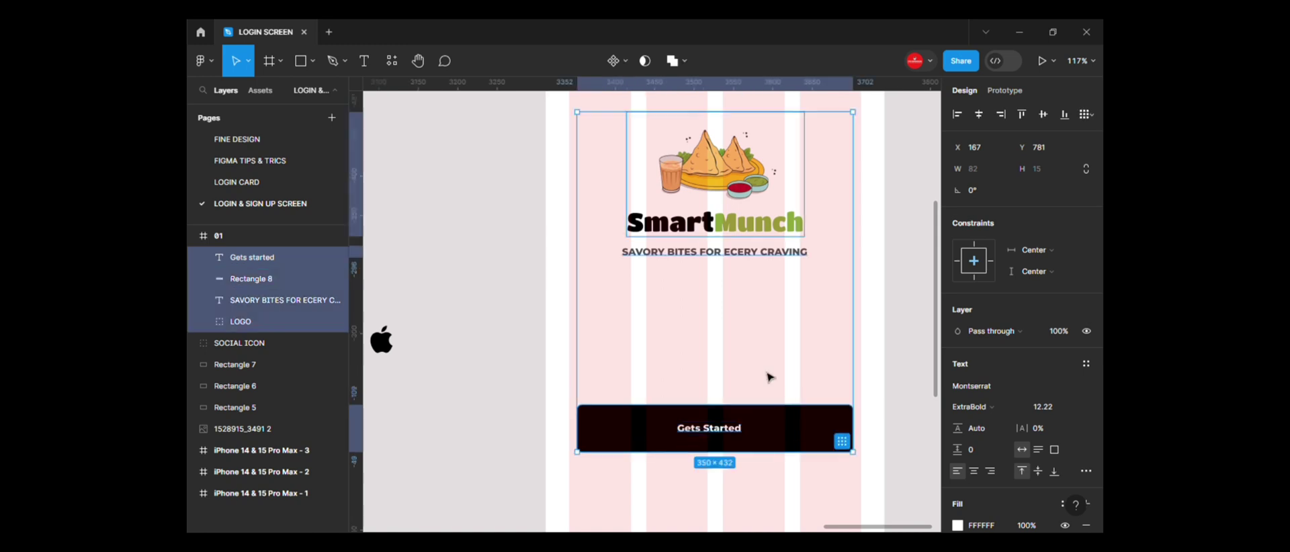
left_click(728, 433)
key("Tab")
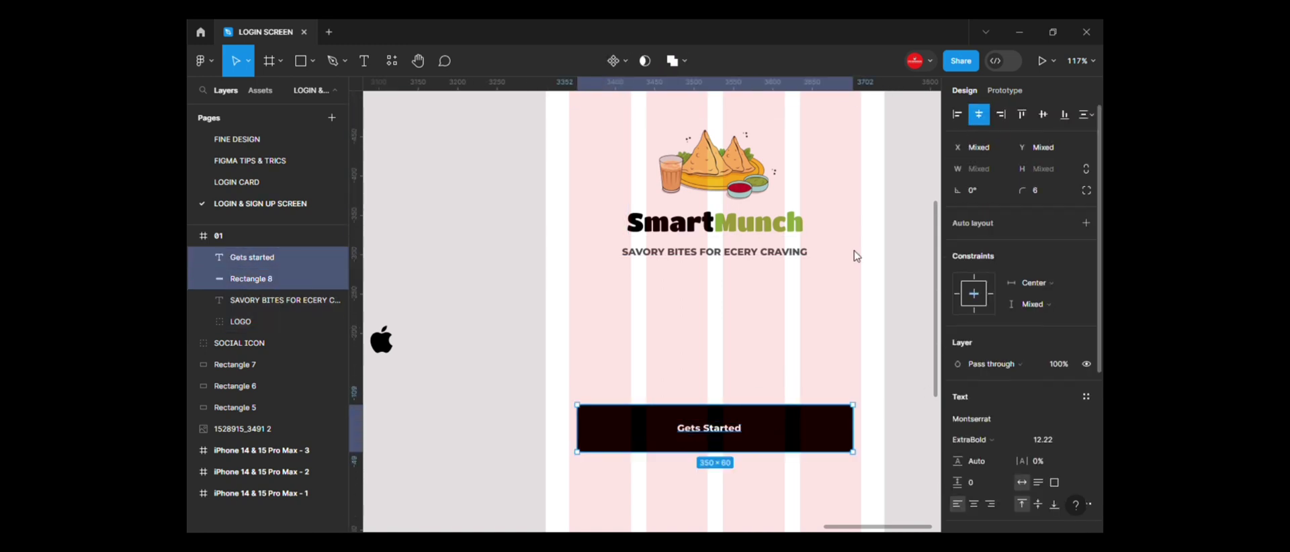
key("Escape")
left_click(714, 427)
left_click(973, 407)
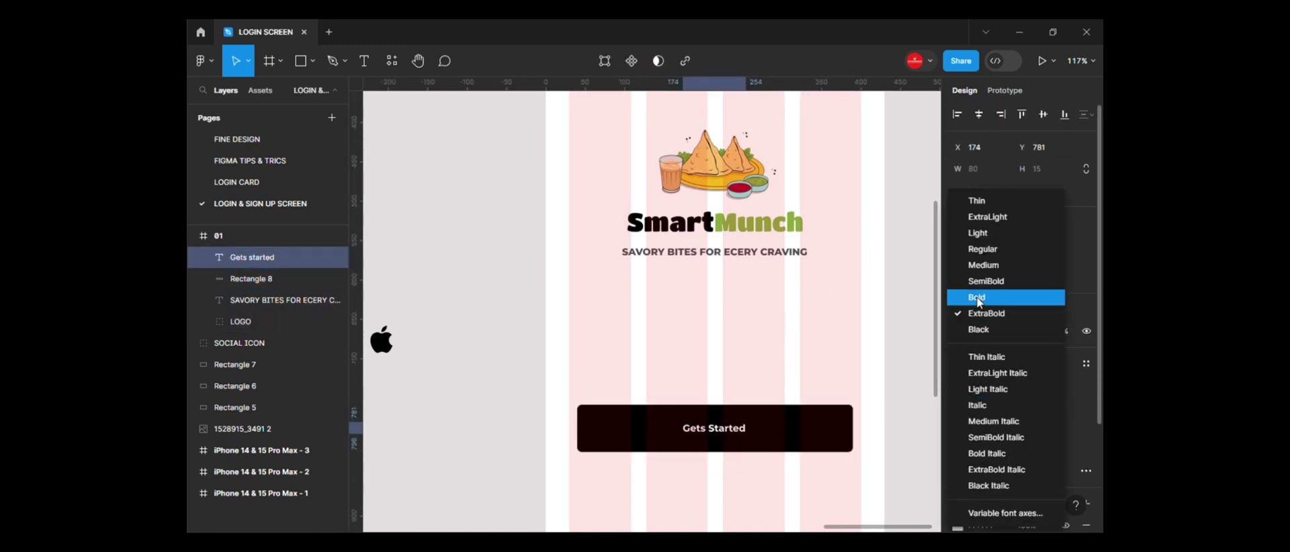
left_click(980, 354)
left_click(973, 407)
left_click(981, 293)
- Duplicate splash frame 01
key("Escape")
scroll(794, 312, "down", 2)
scroll(792, 311, "down", 2)
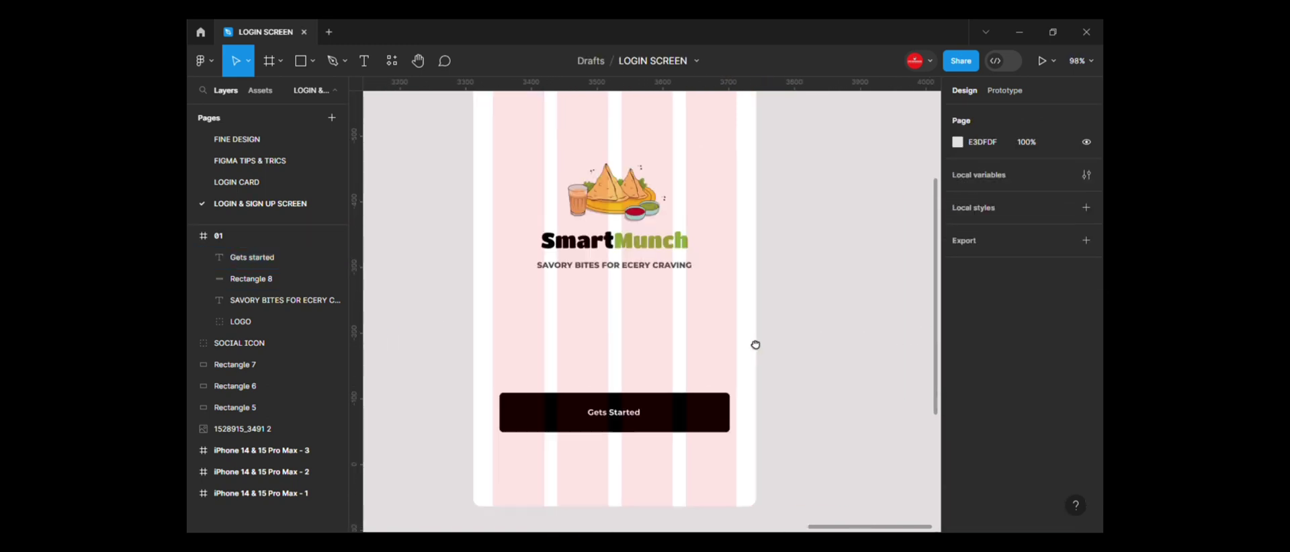
scroll(755, 345, "down", 2)
scroll(832, 279, "down", 2)
scroll(810, 309, "up", 1)
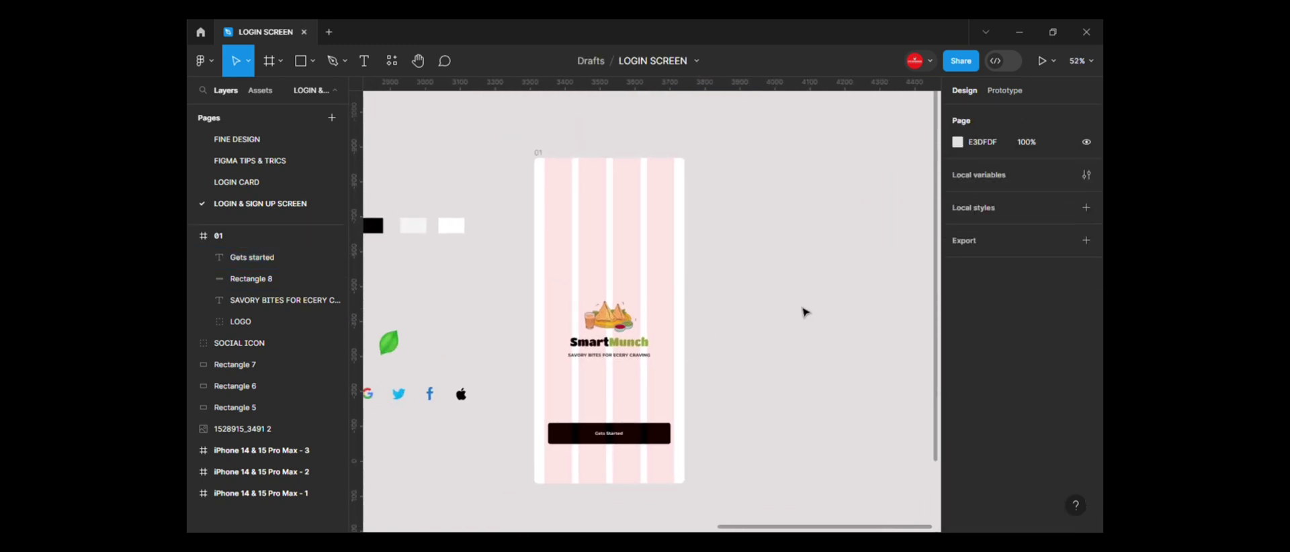
left_click(659, 216)
key("ctrl+d")
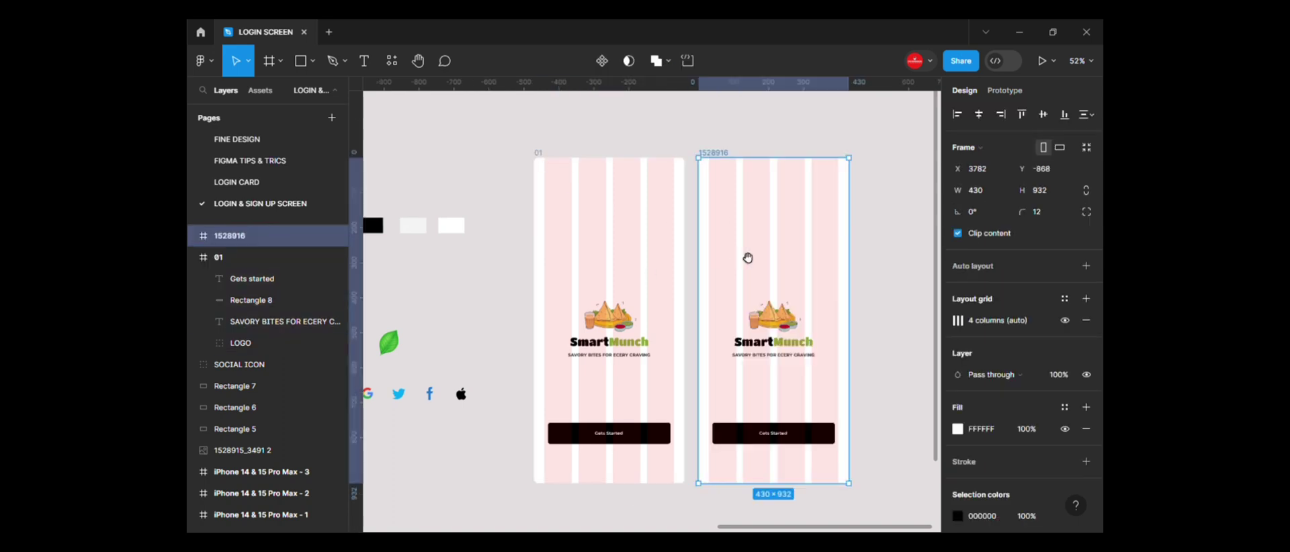
- Delete the tagline from the copy and draw a 452×171 rectangle across its top
scroll(739, 282, "right", 3)
left_click(664, 364)
key("Delete")
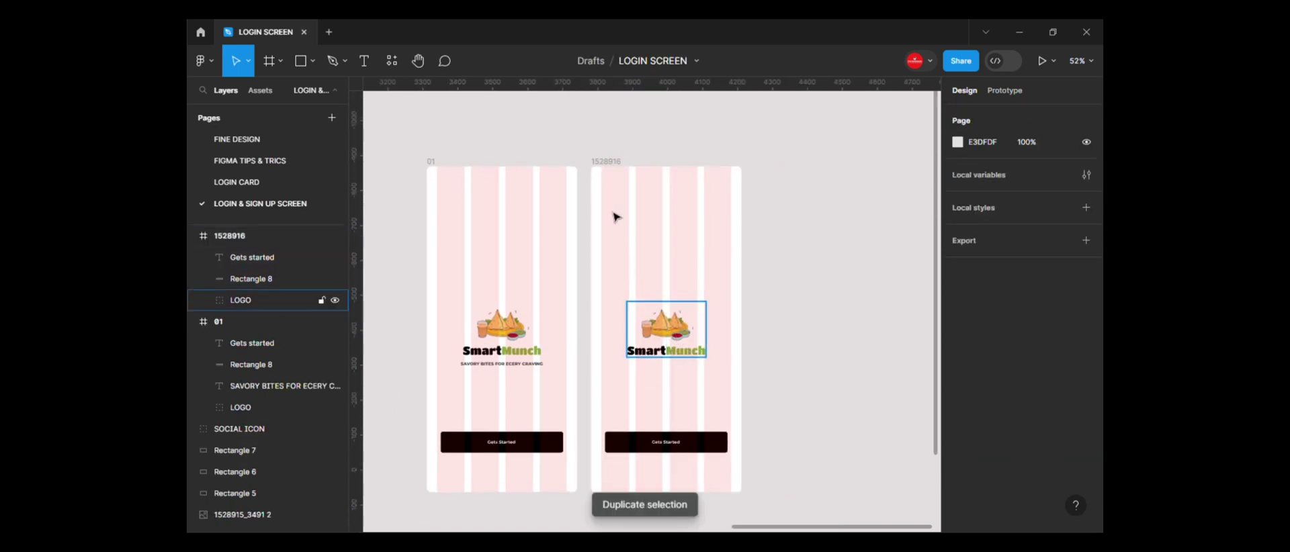
key("r")
left_click_drag(592, 162, 750, 233)
- Fill the new banner rectangle black and shift it down within the copied frame
key("i")
left_click(724, 447)
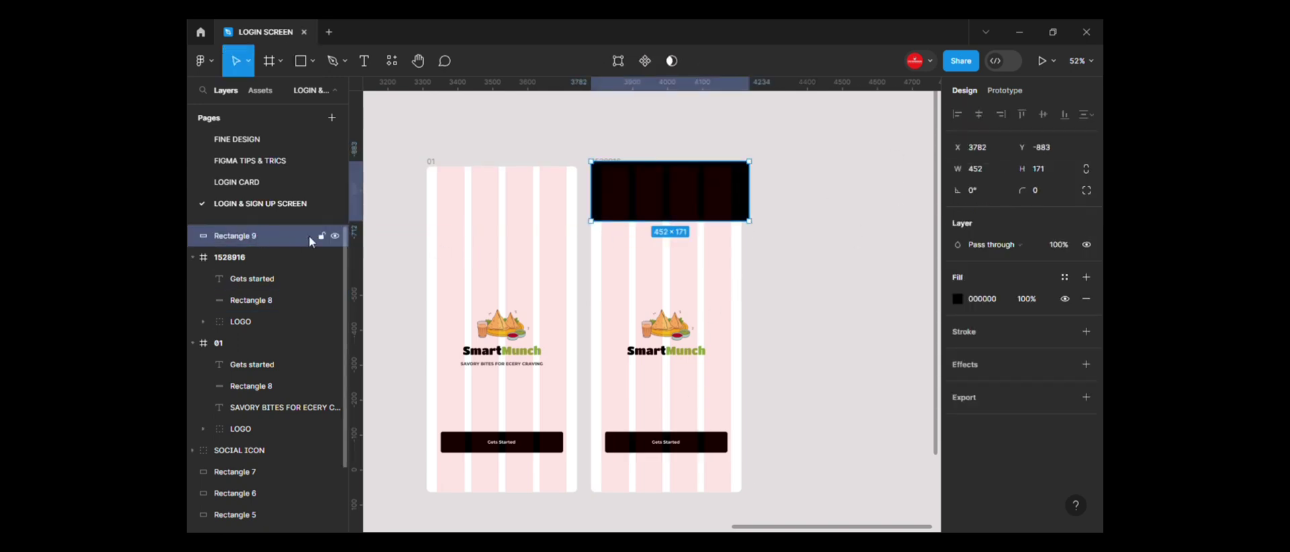
left_click(639, 141)
left_click_drag(663, 210, 663, 231)
left_click(615, 172)
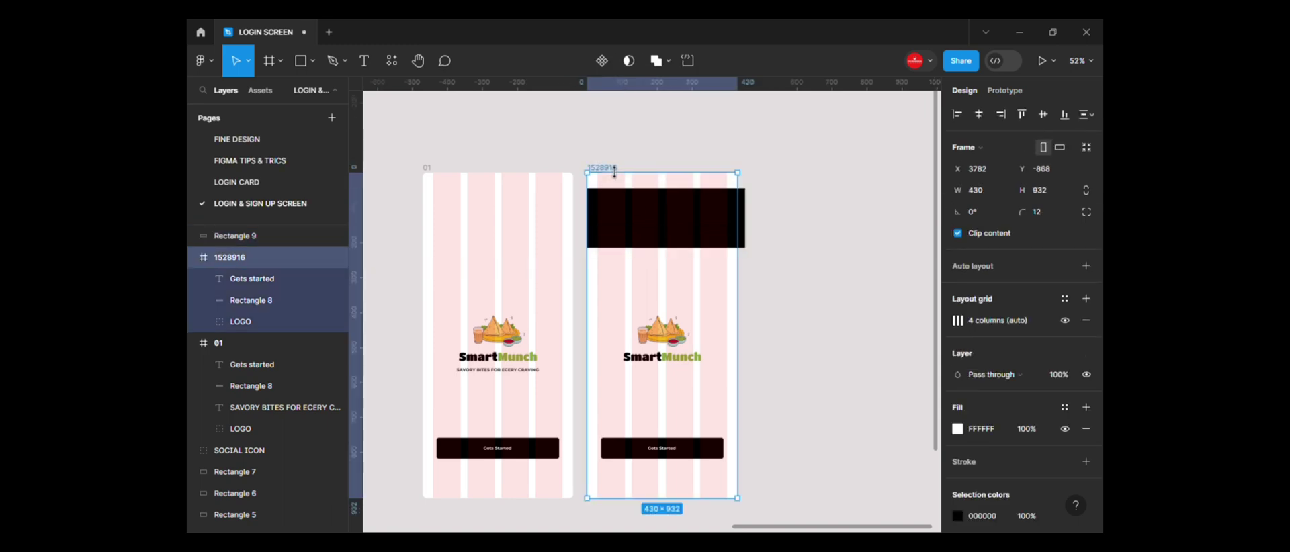
type("02")
- Move the black banner onto screen 02, centred horizontally and aligned to the top
left_click(630, 156)
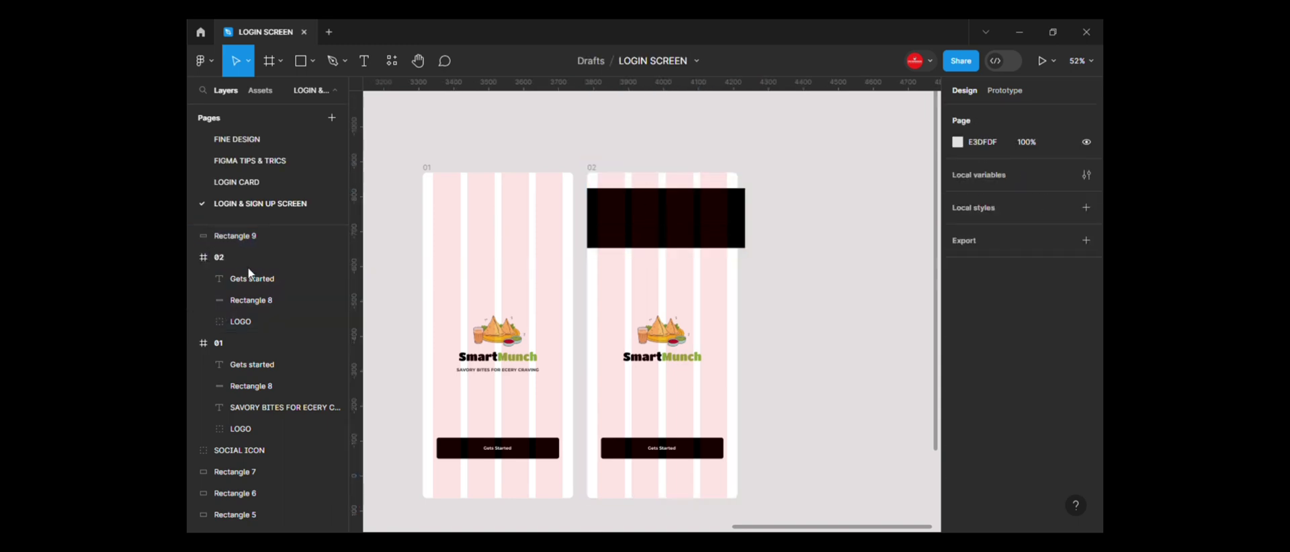
left_click(242, 236)
left_click_drag(242, 235, 231, 275)
left_click(975, 114)
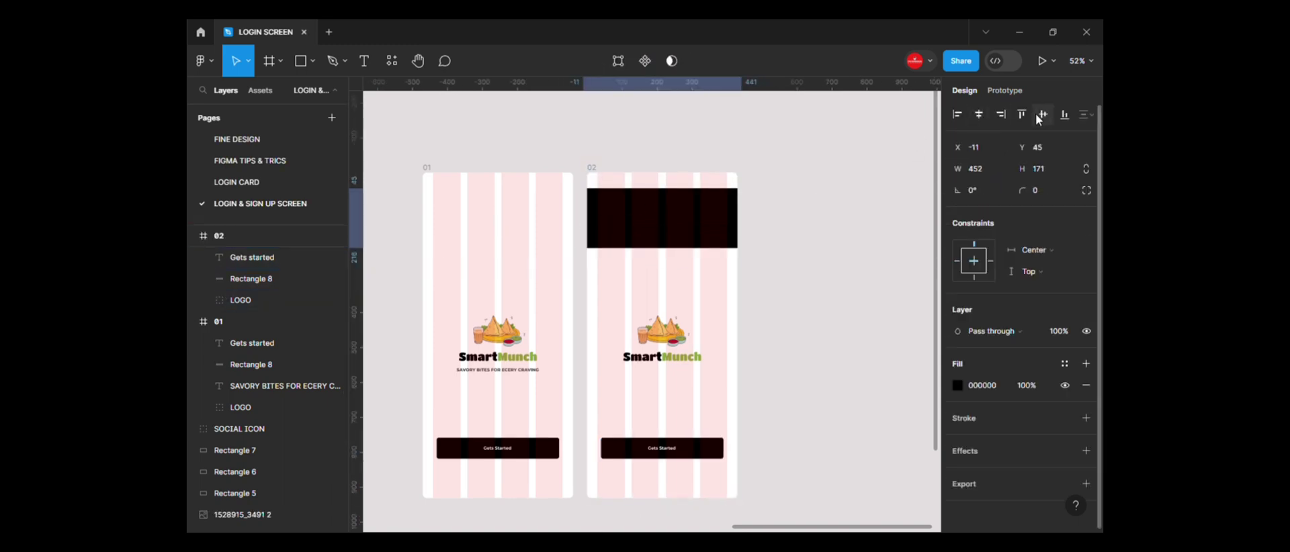
left_click(1019, 117)
- Move the SmartMunch logo up into the black banner and bring it to the front
left_click(833, 195)
left_click_drag(662, 333, 673, 218)
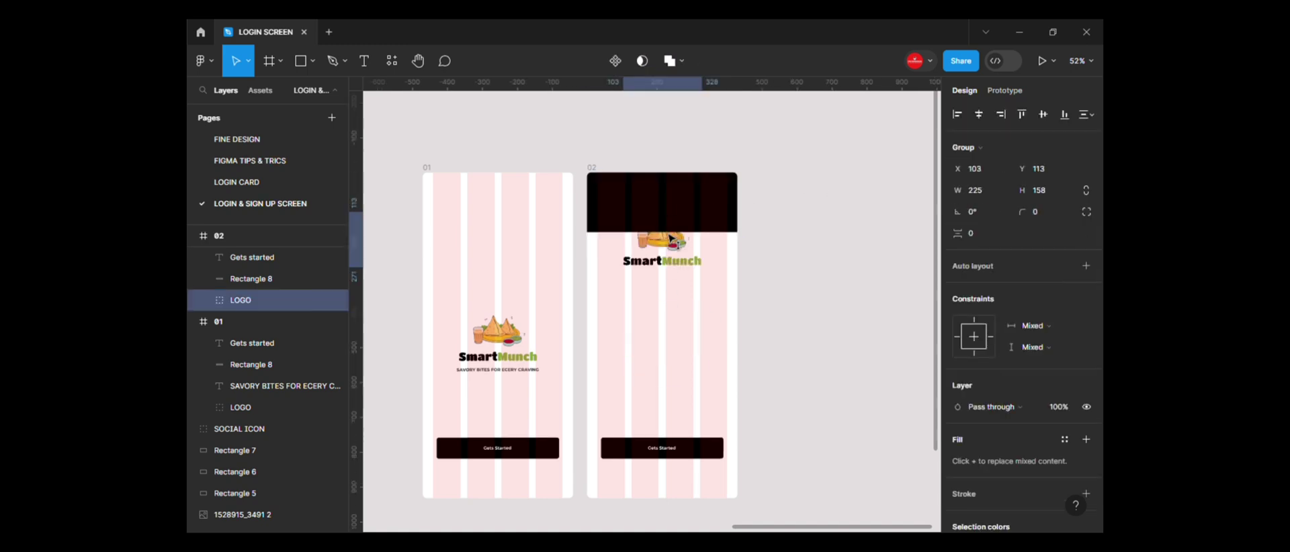
key("ctrl+shift+bracketright")
scroll(671, 229, "up", 2, "ctrl")
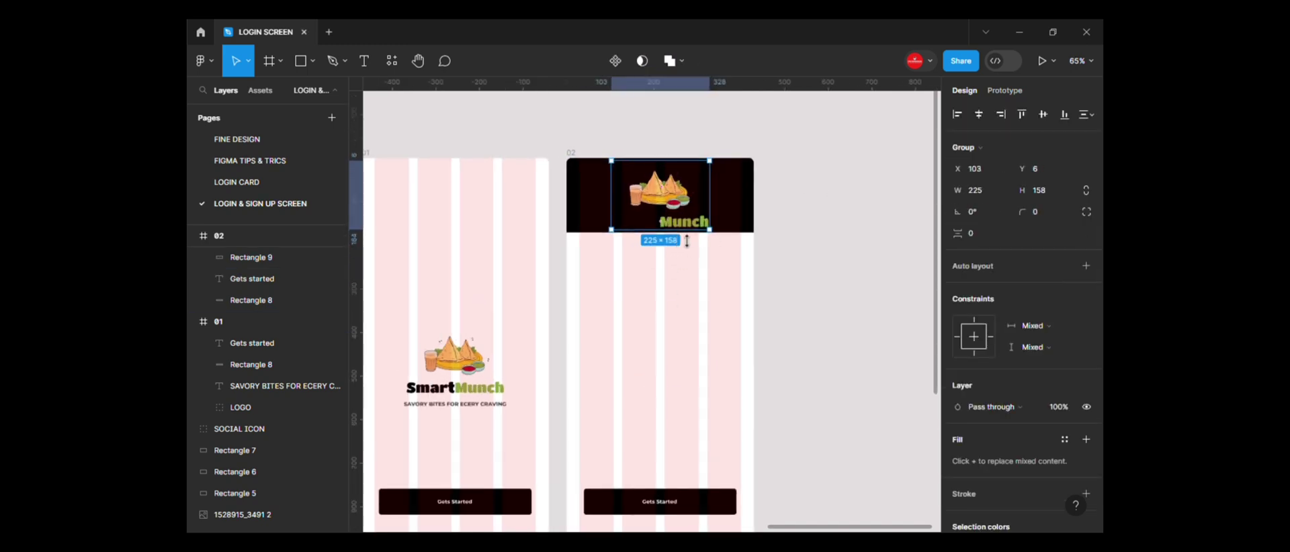
- Make the 'Smart' lettering in the logo white
double_click(641, 225)
double_click(634, 223)
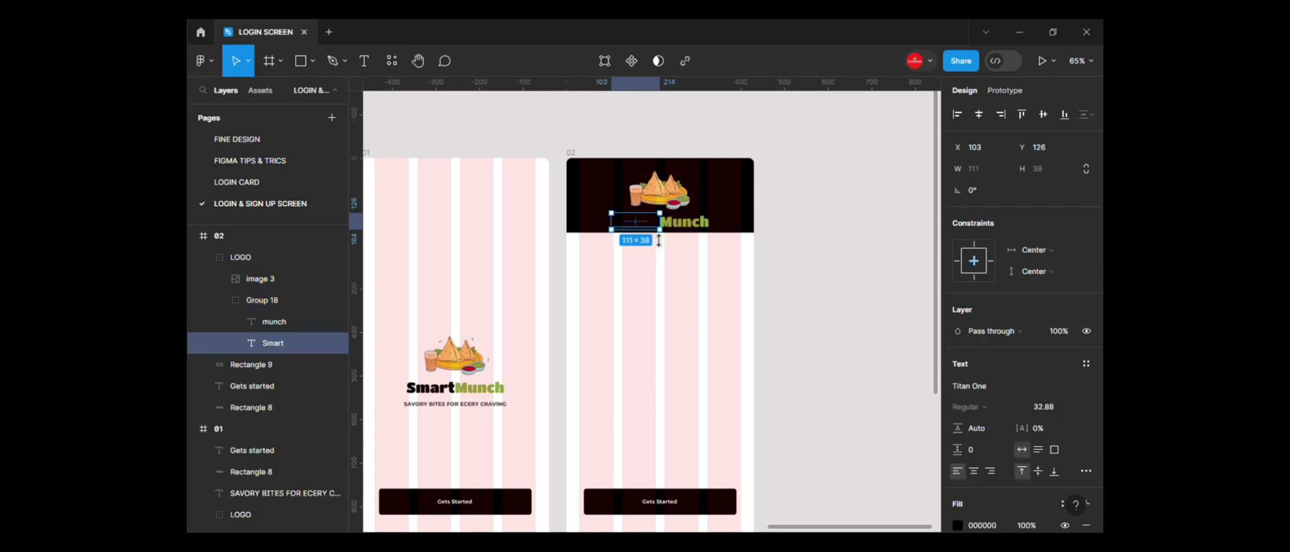
key("i")
left_click(711, 301)
- Scale the whole logo group down proportionally so it fits inside the banner
scroll(680, 219, "up", 3, "ctrl")
left_click(773, 241)
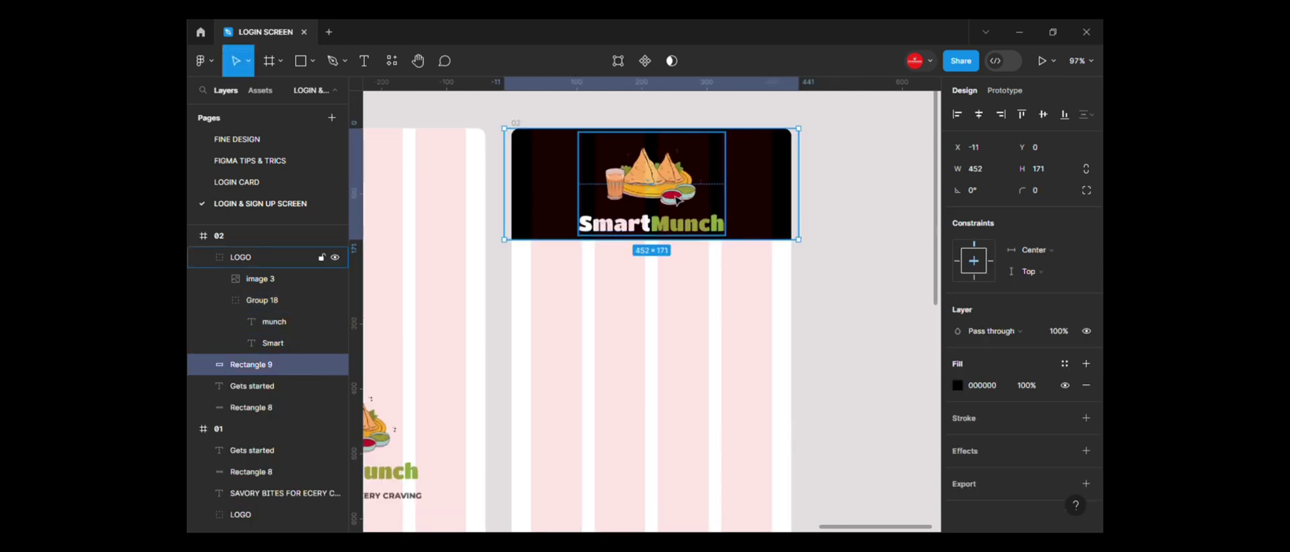
left_click(695, 194)
key("k")
left_click_drag(726, 192, 718, 191)
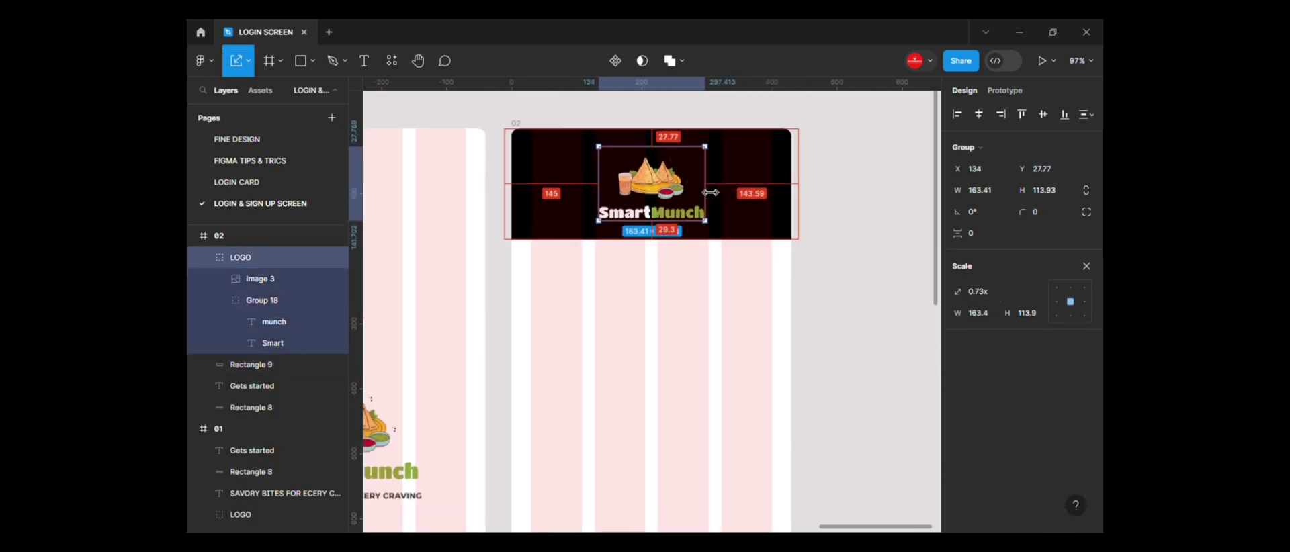
key("Escape")
scroll(697, 304, "down", 2, "ctrl")
- Add a 'Login Your Account' heading below the banner in Montserrat SemiBold
key("t")
left_click(660, 328)
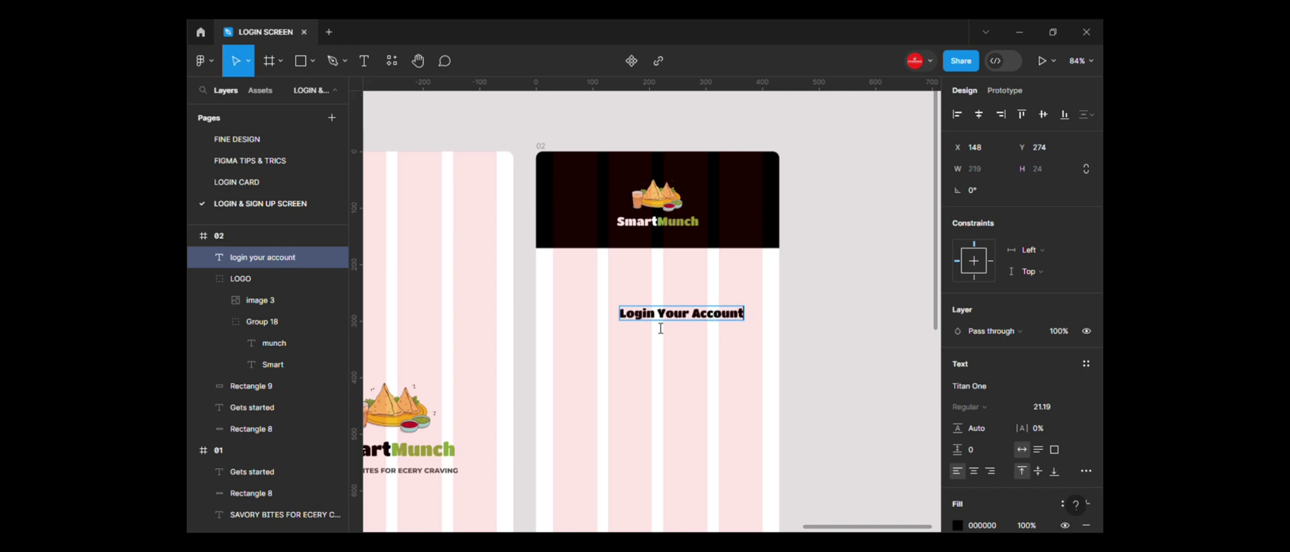
left_click(981, 386)
type("monts")
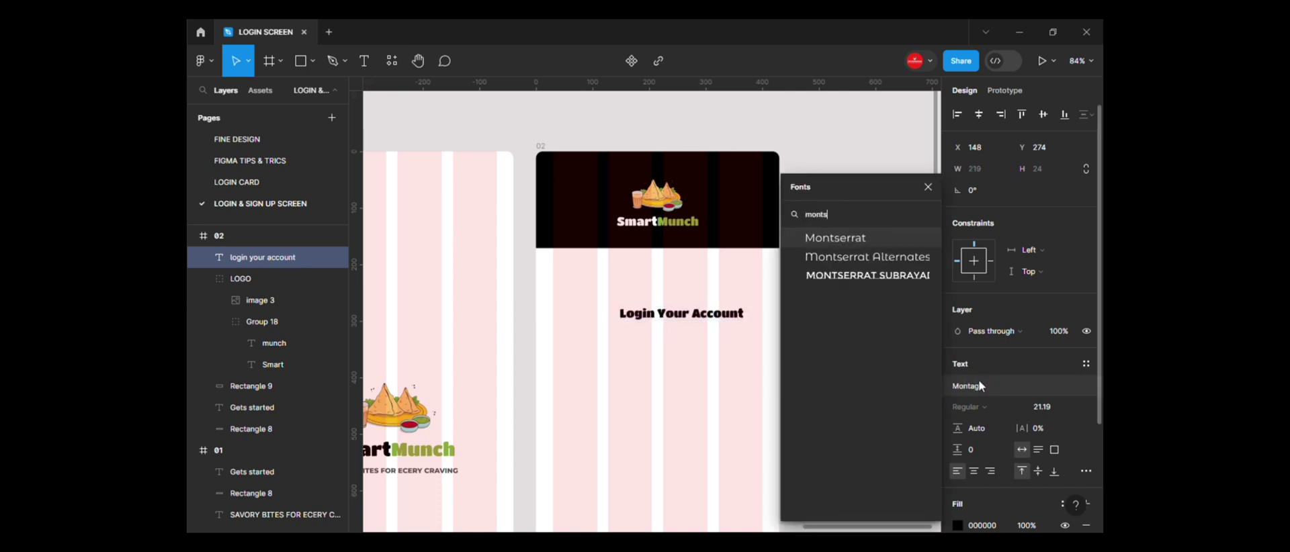
left_click(844, 243)
left_click(967, 407)
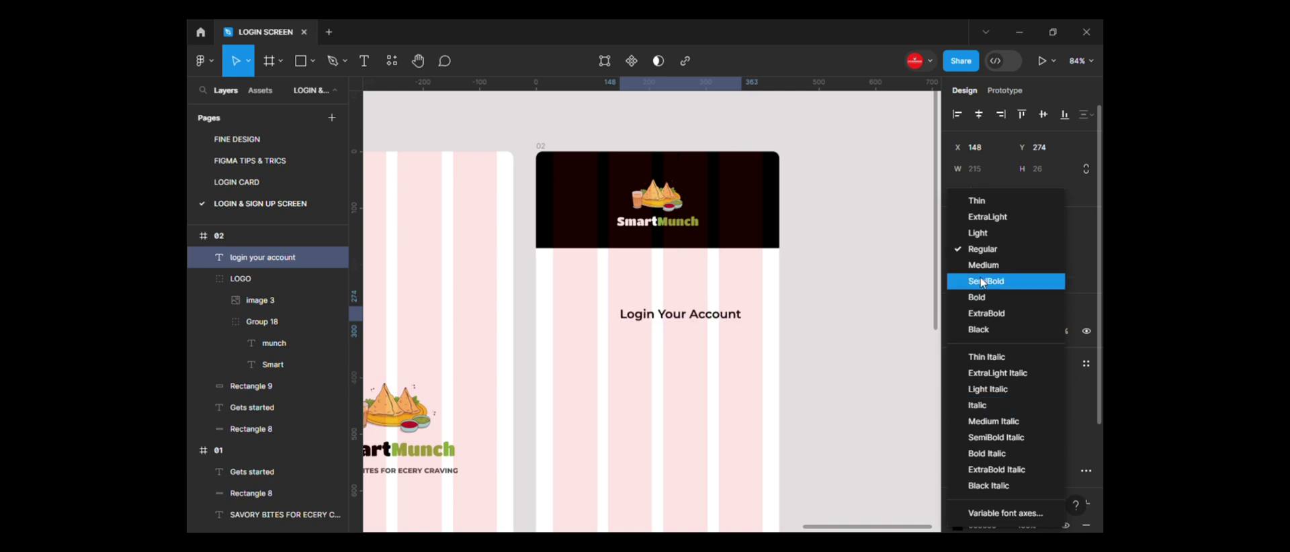
key("Return")
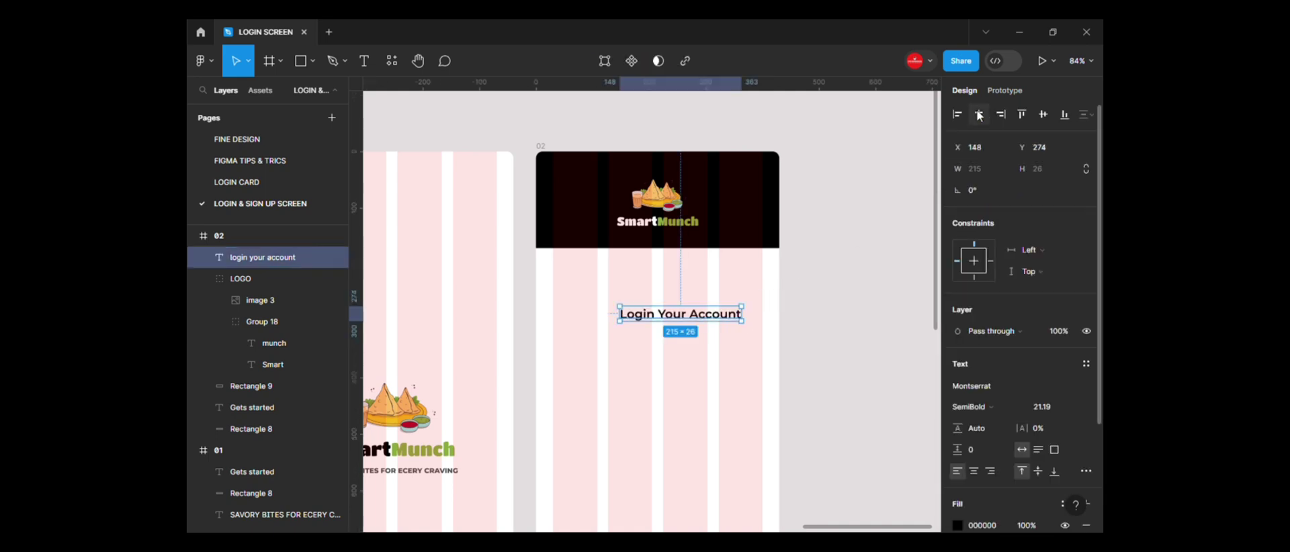
- Centre the heading horizontally on screen 02 and enlarge it slightly
left_click(979, 116)
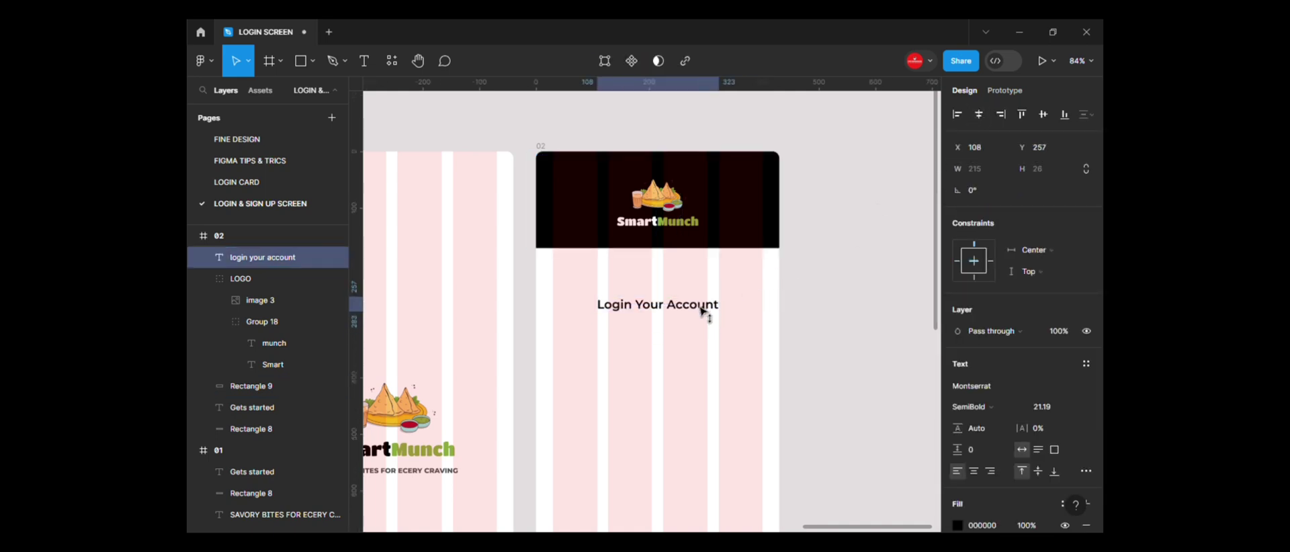
key("k")
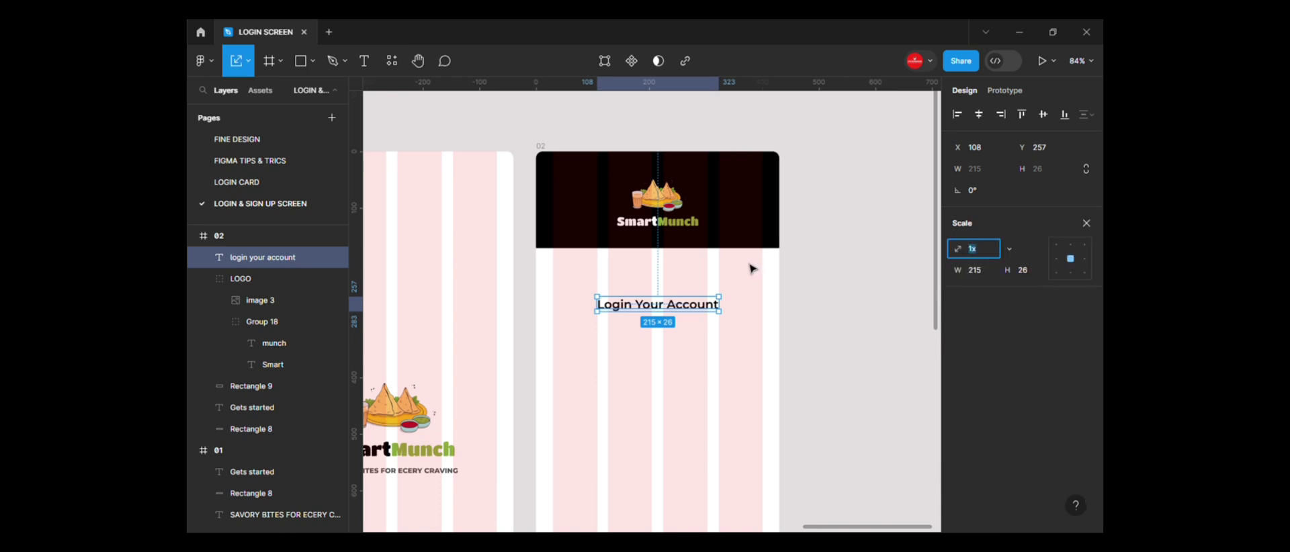
left_click_drag(731, 310, 742, 313)
left_click(816, 303)
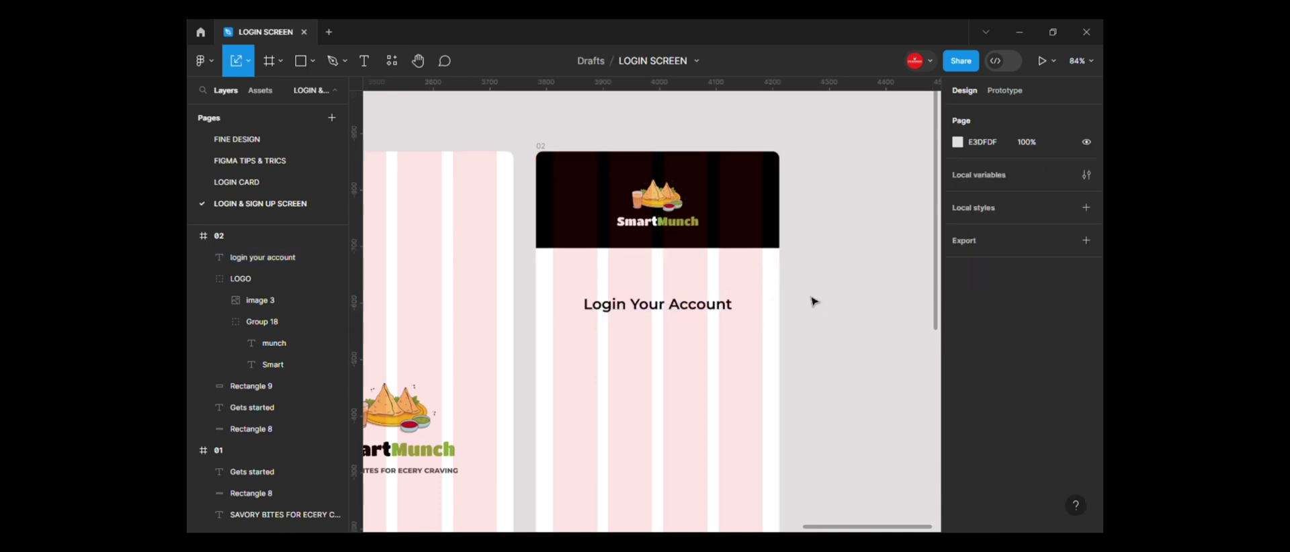
scroll(779, 336, "down", 3, "ctrl")
scroll(744, 371, "down", 2)
left_click(693, 425)
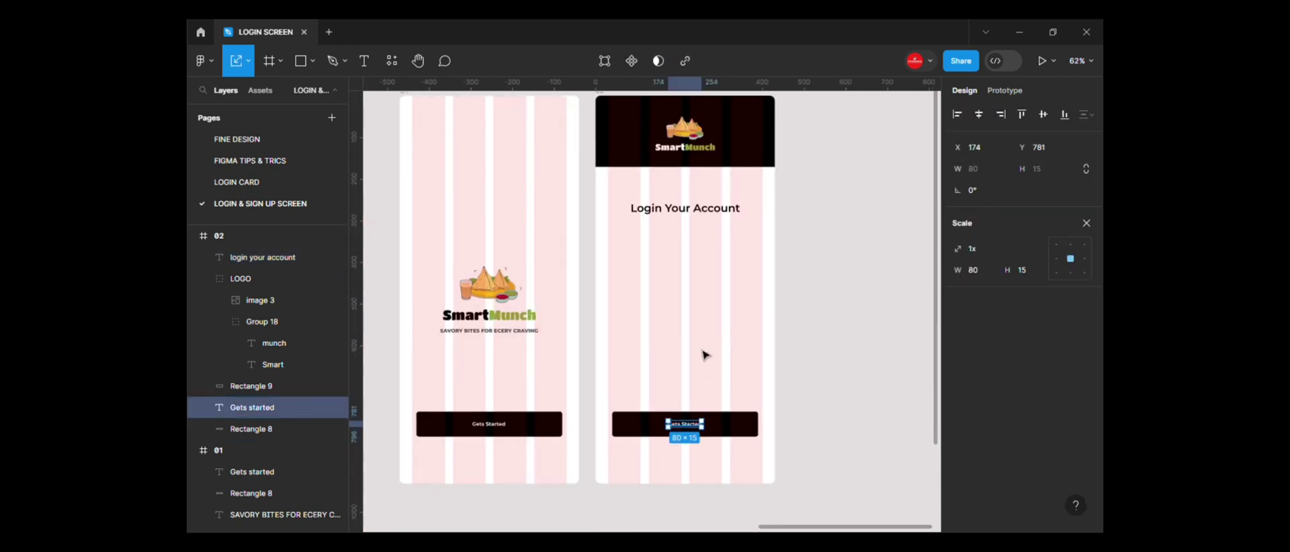
key("Escape")
scroll(665, 309, "up", 1)
- Add an 'Email' label under the heading and move the heading up
key("t")
left_click(628, 259)
type("e")
key("Escape")
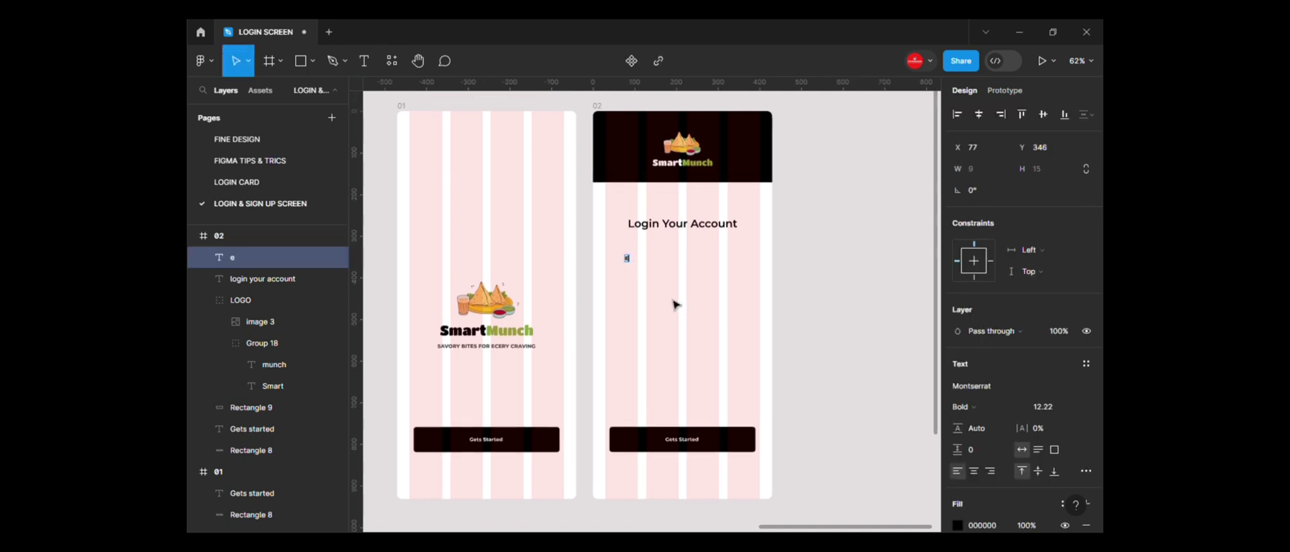
scroll(676, 304, "up", 3, "ctrl")
left_click_drag(622, 247, 599, 249)
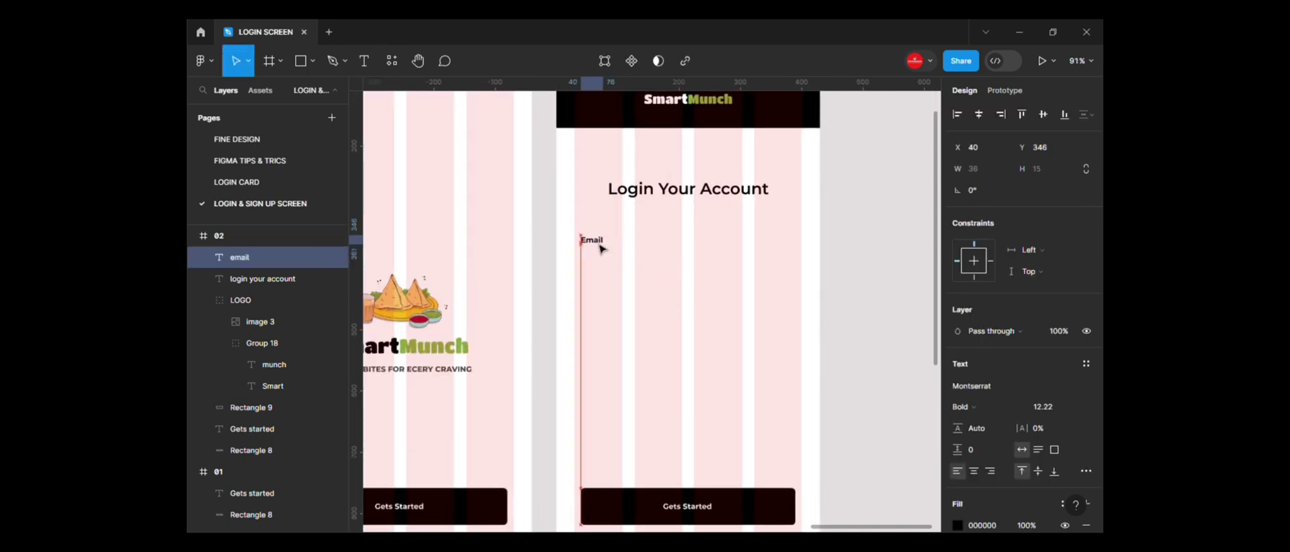
left_click_drag(685, 190, 686, 172)
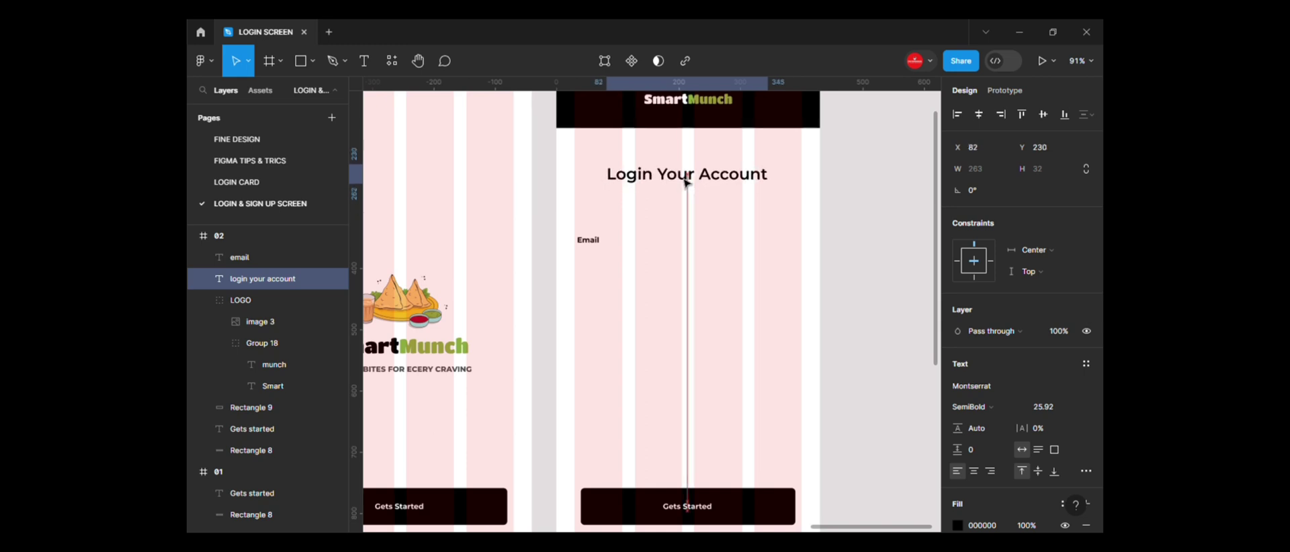
left_click(590, 242)
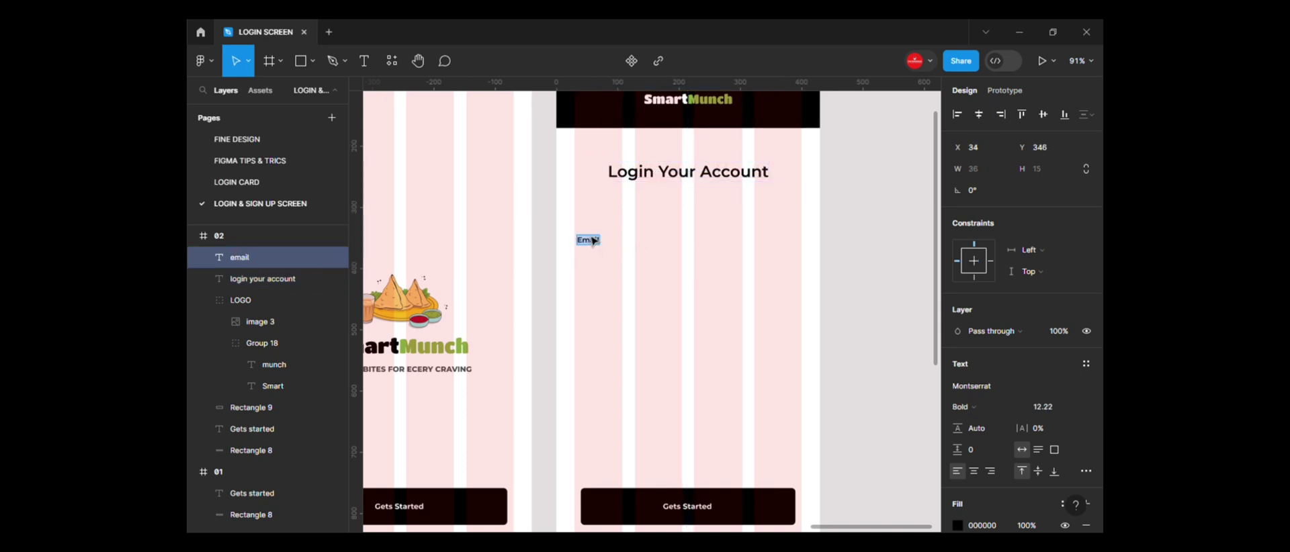
- Duplicate the Gets Started rectangle as a 350×60 input box filled light grey F4F4F4
left_click(656, 449)
left_click_drag(630, 512, 650, 295, "alt")
left_click(958, 385)
scroll(761, 396, "down", 5)
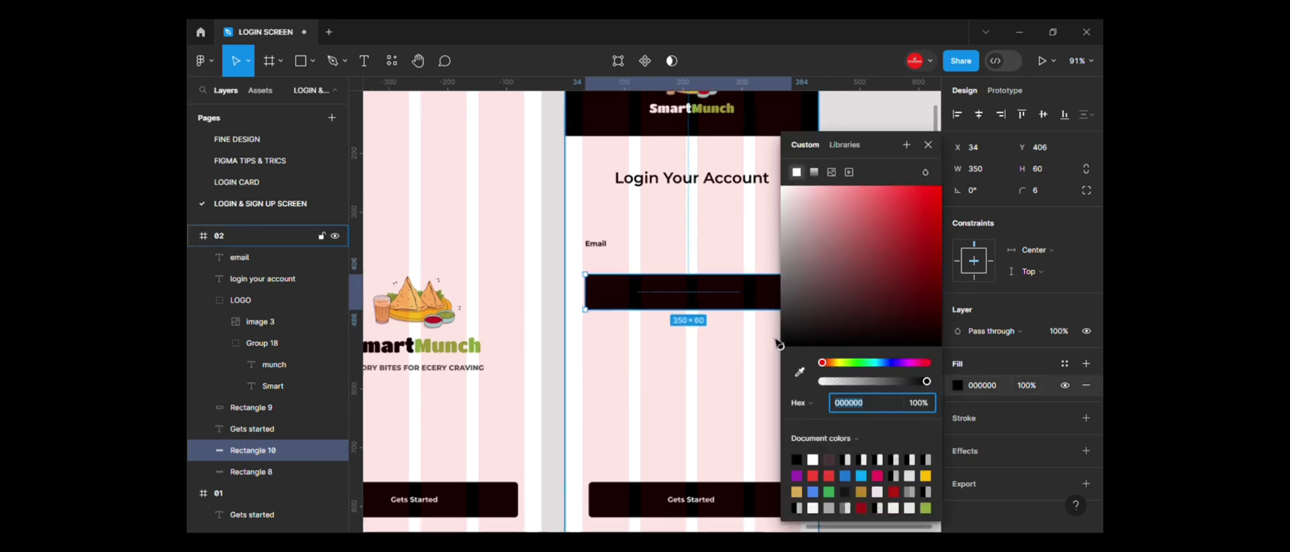
key("BackSpace")
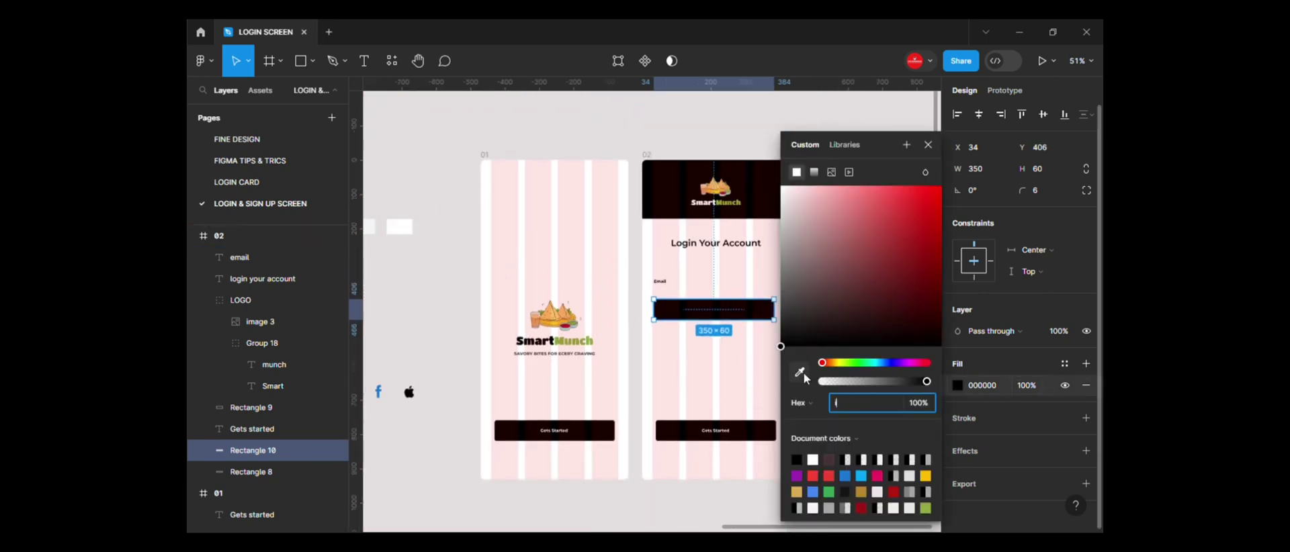
left_click(800, 372)
left_click(372, 248)
scroll(727, 247, "up", 2)
scroll(727, 247, "up", 1)
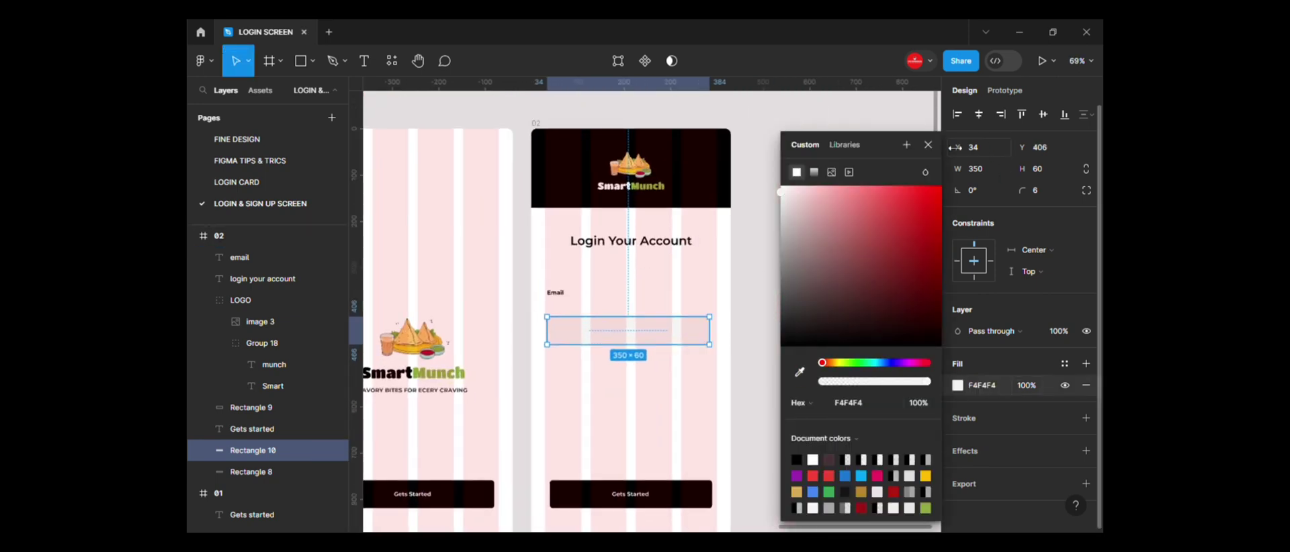
left_click(568, 346)
scroll(568, 346, "up", 2)
left_click_drag(596, 357, 601, 340)
- Give the input box a 2 px grey ADA9A9 border at 56% opacity and nudge the Email label closer
scroll(579, 314, "up", 1)
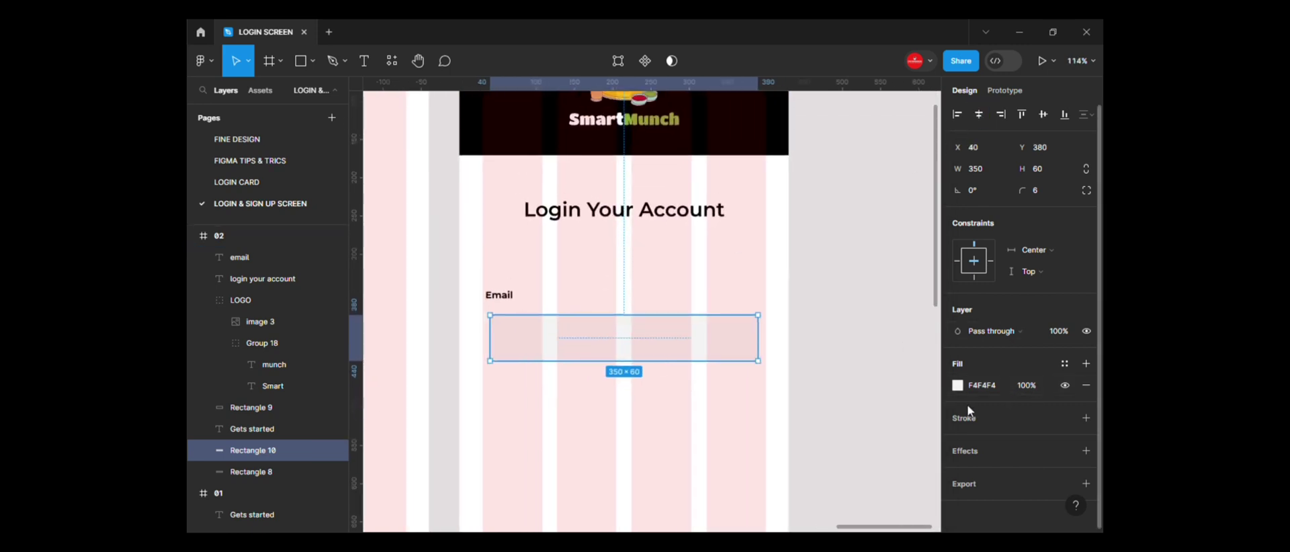
left_click(1030, 421)
left_click(957, 439)
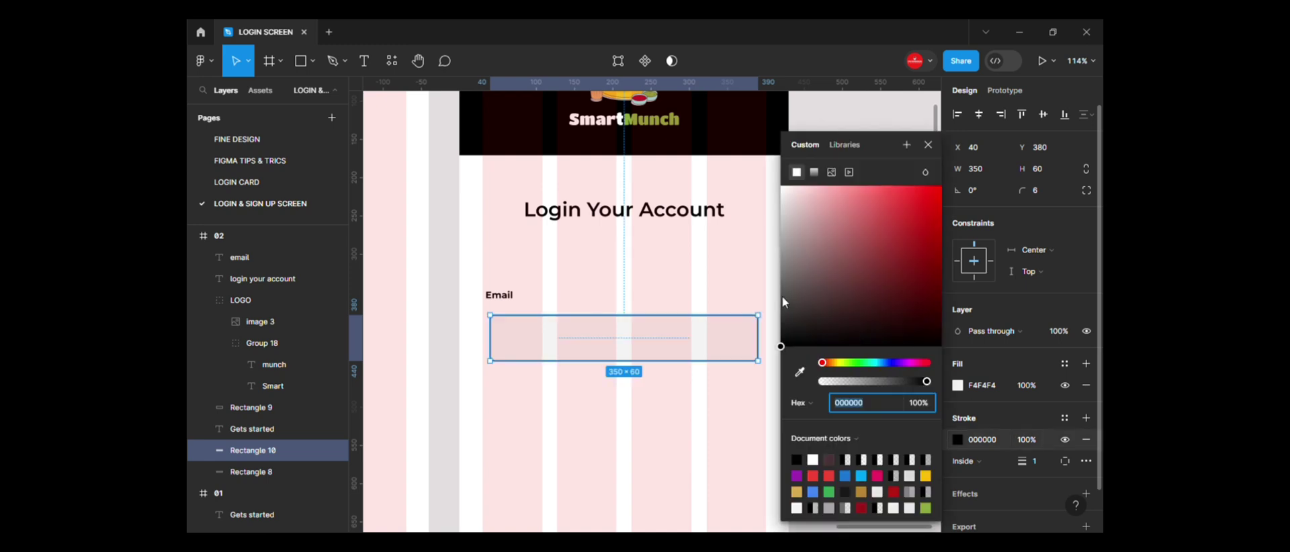
left_click(783, 255)
left_click(1034, 462)
type("2")
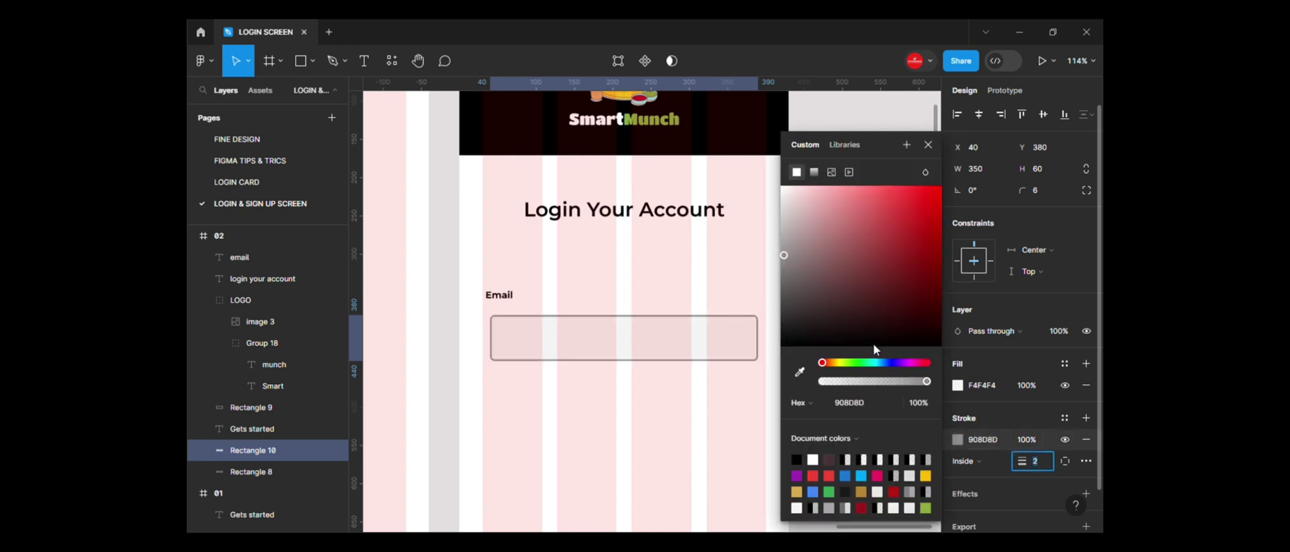
left_click(784, 240)
left_click_drag(893, 381, 881, 381)
left_click(425, 368)
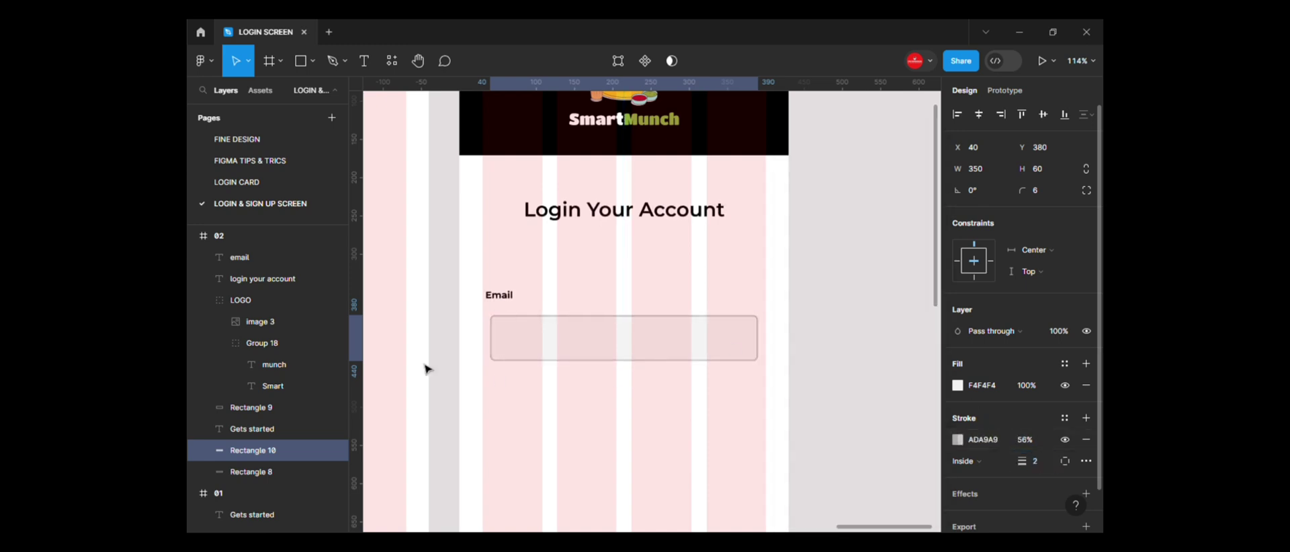
scroll(425, 369, "up", 3)
left_click_drag(517, 289, 523, 306)
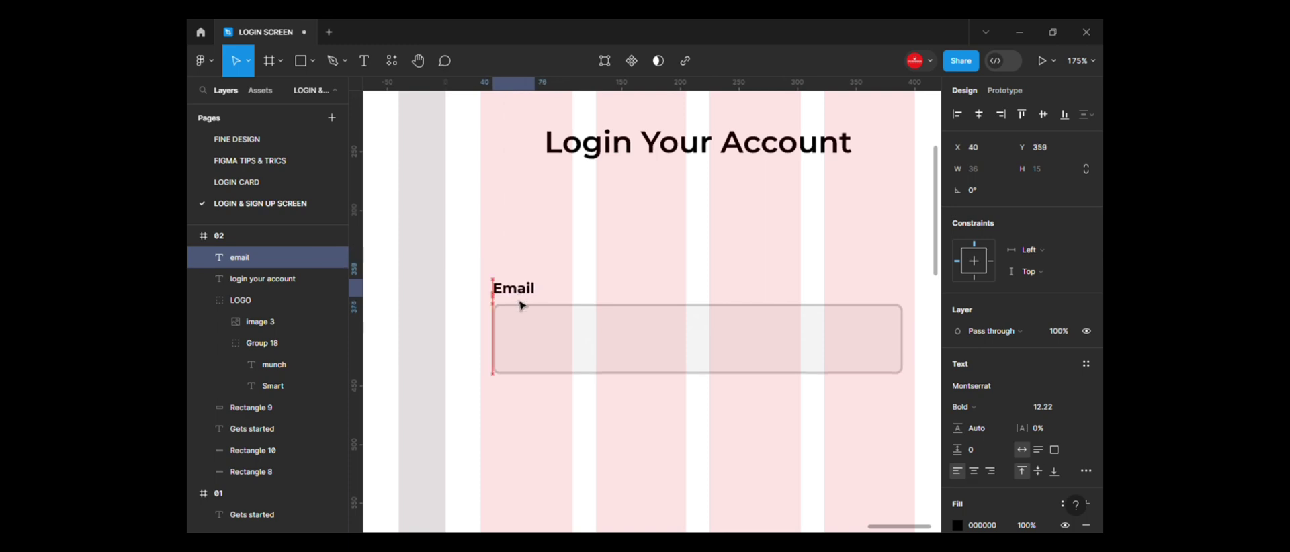
- Group the Email label with its input box and move them up together
scroll(599, 340, "down", 1)
left_click(639, 343, "shift")
mouse_move(639, 343)
left_mouse_down()
mouse_move(637, 293)
mouse_move(653, 361)
left_mouse_up()
scroll(665, 287, "up", 1)
key("ctrl+g")
scroll(648, 290, "down", 2)
- Change the copied field's label to 'Password'
double_click(568, 336)
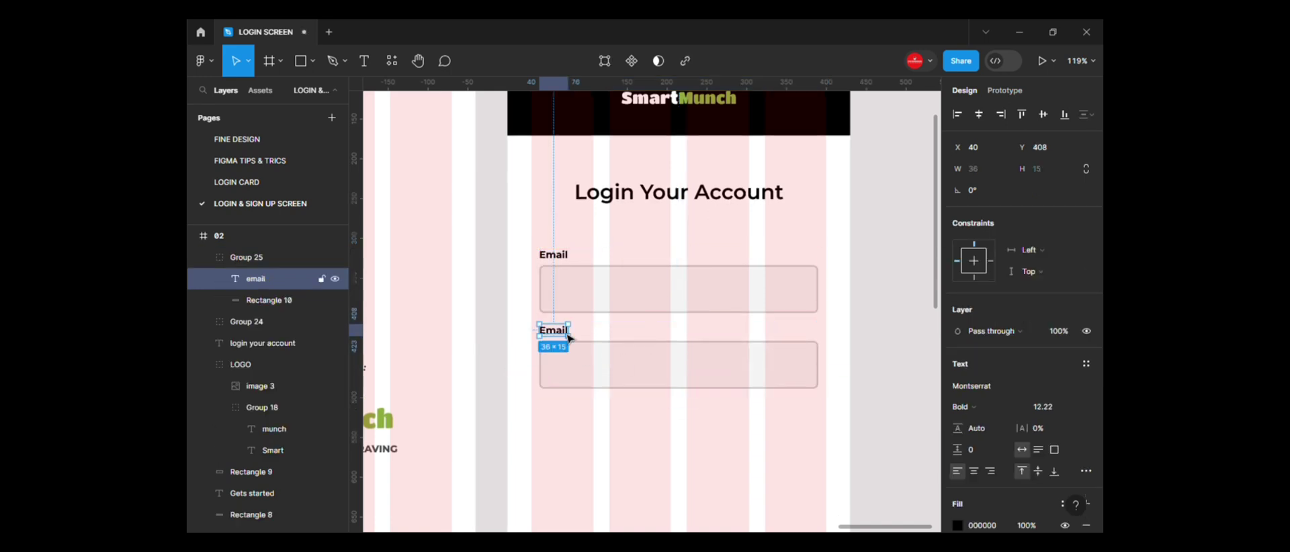
double_click(568, 334)
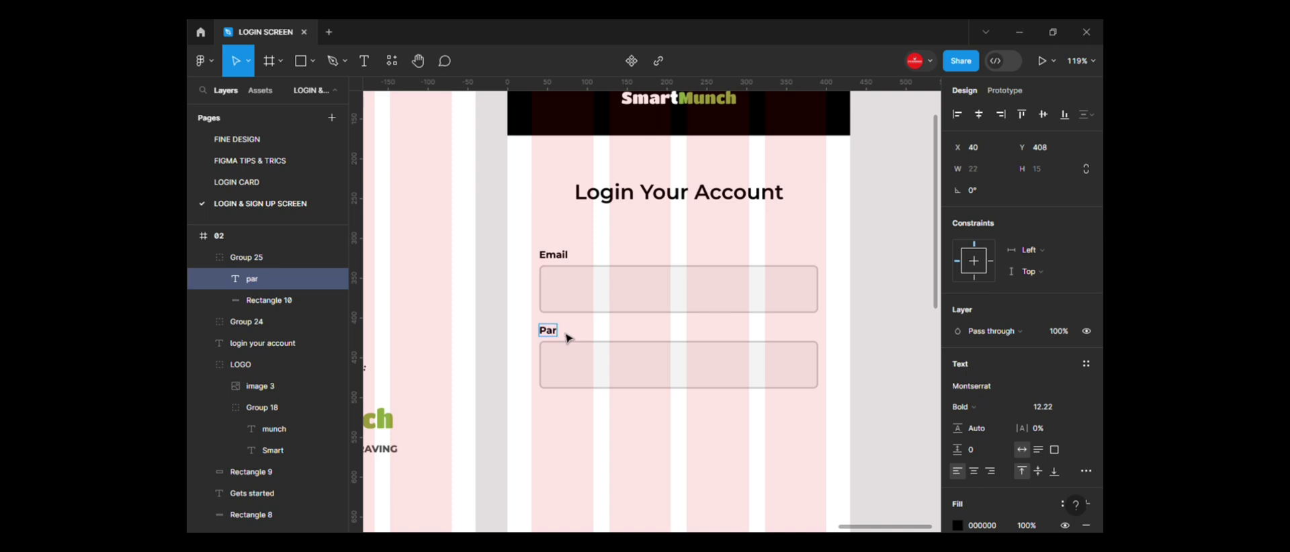
type("ssword")
key("Escape")
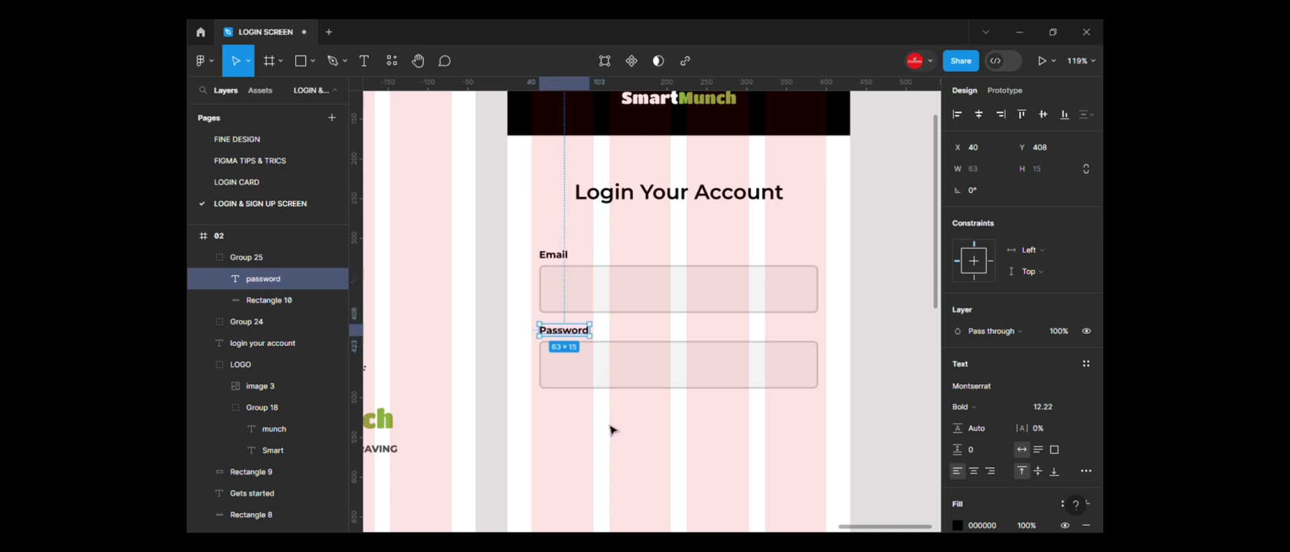
key("ctrl+slash")
- Use the Font Awesome Icons plugin to search 'eye' and place the eye-slash icon on the login screen
type("icon")
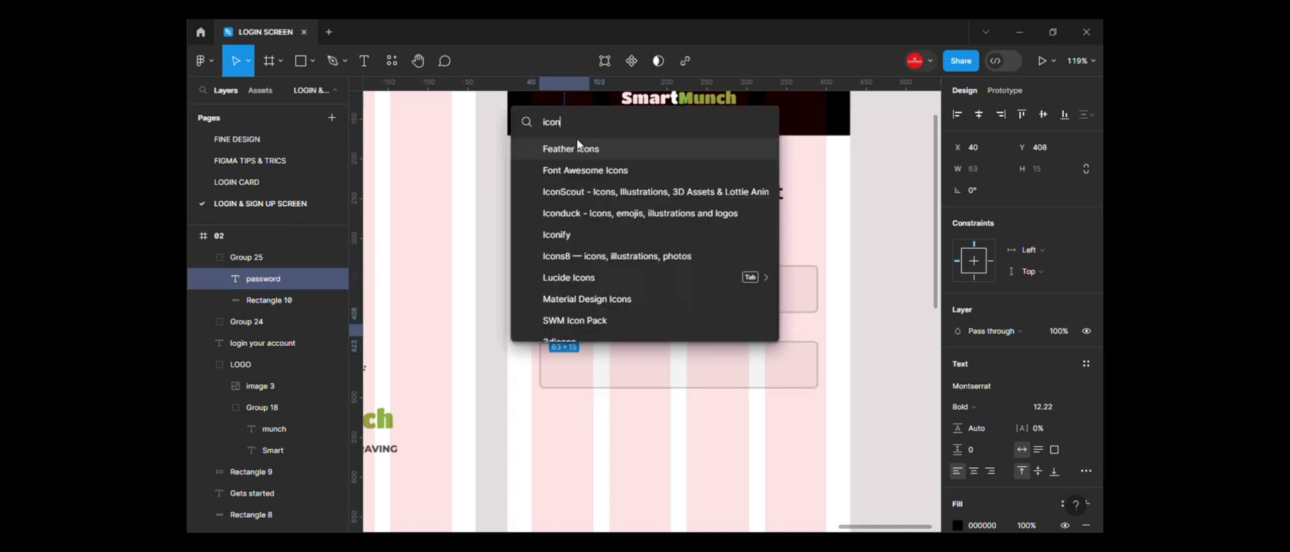
key("Return")
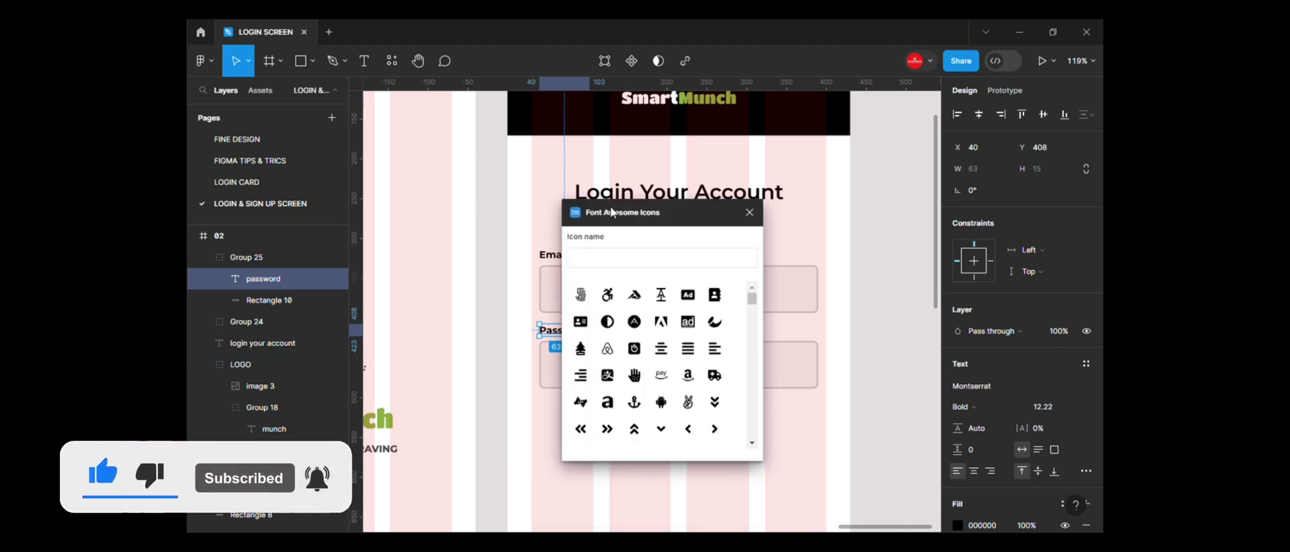
left_click(613, 262)
type("pass")
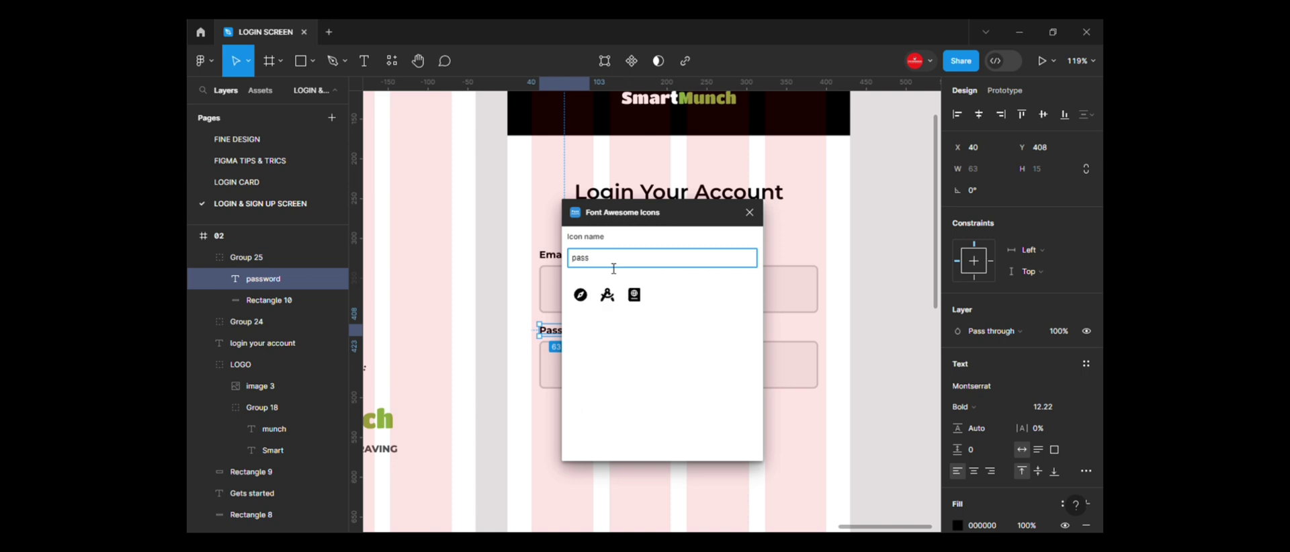
key("ctrl+a")
type("sy")
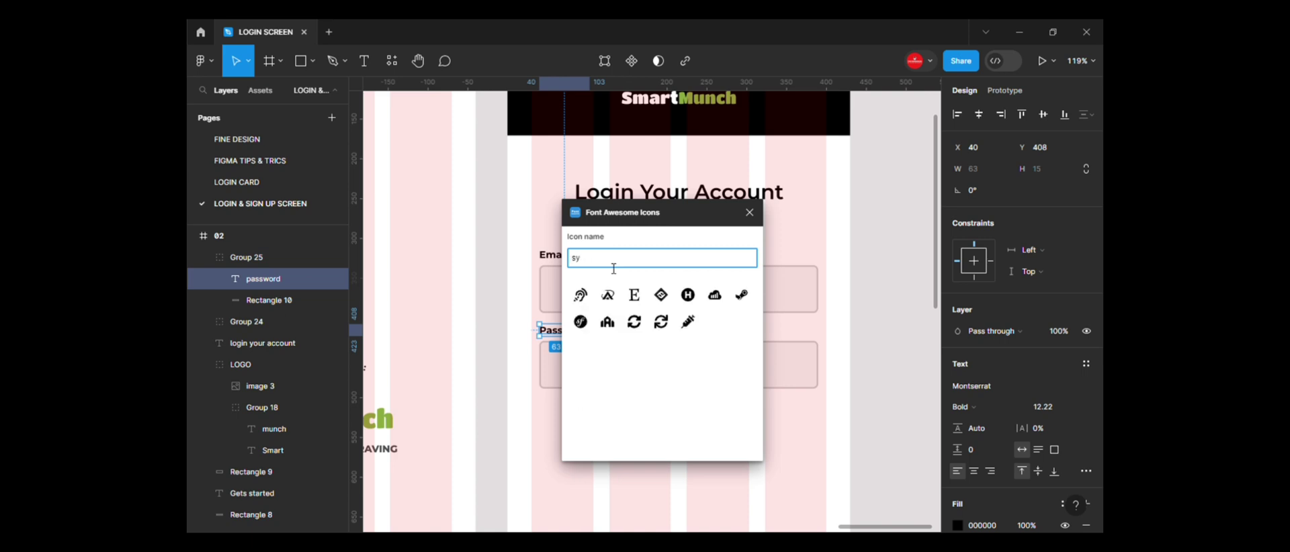
key("BackSpace")
key("BackSpace")
type("eye")
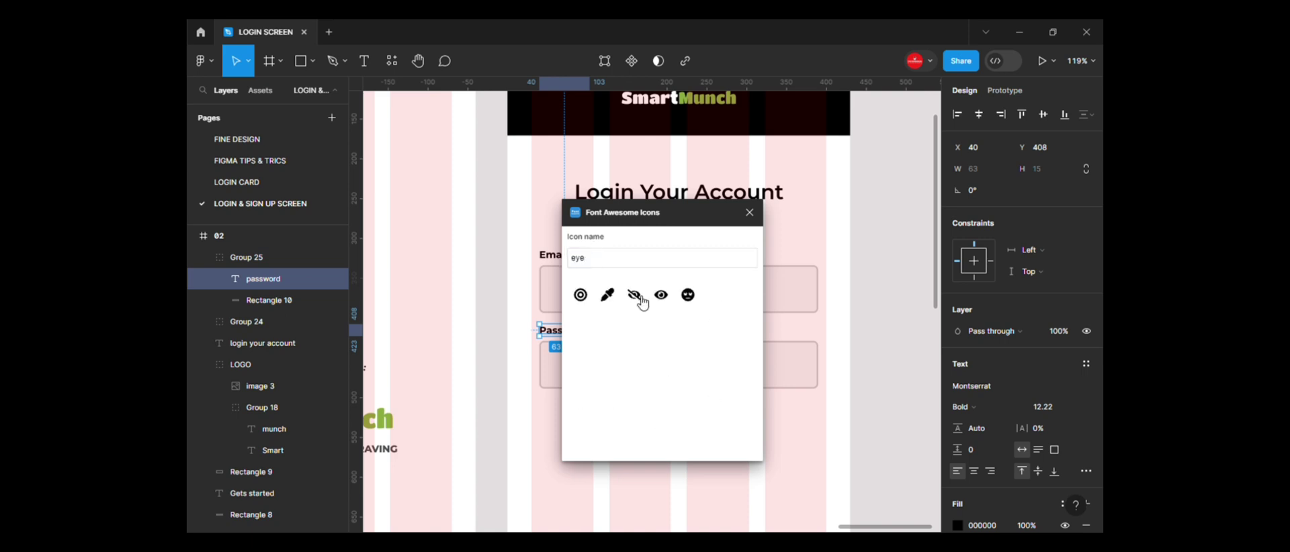
left_click(752, 212)
mouse_move(760, 213)
left_mouse_down()
mouse_move(659, 301)
mouse_move(784, 295)
left_mouse_up()
- Delete the empty icon frame, set the eye-slash to 50% opacity and scale it into the Password field
scroll(669, 313, "up", 3)
left_click(662, 319)
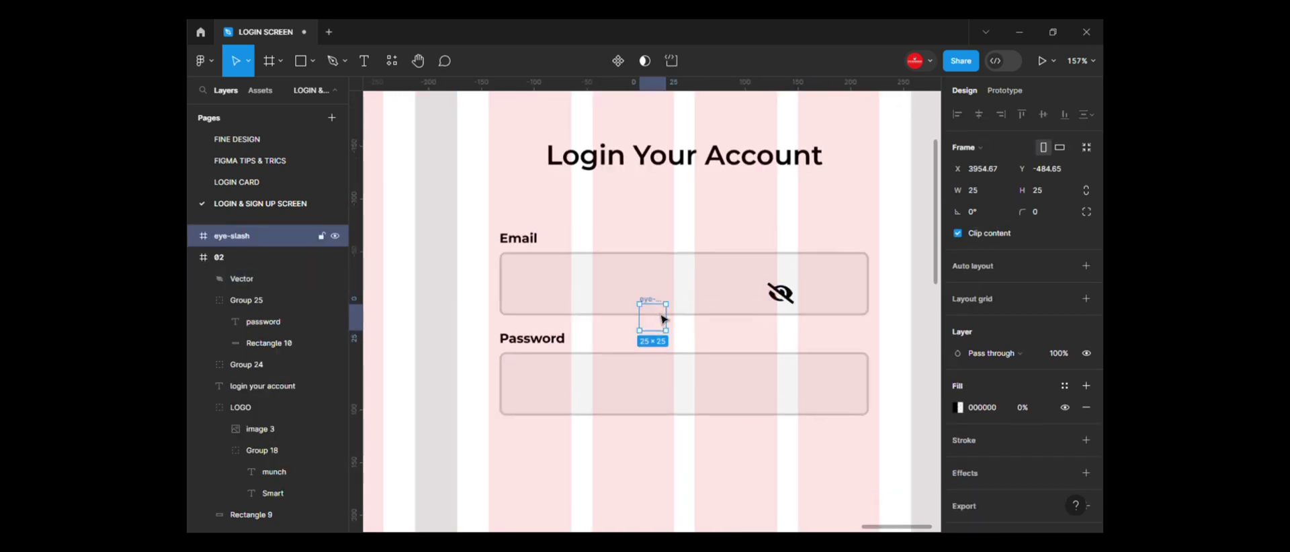
key("Delete")
left_click(780, 293)
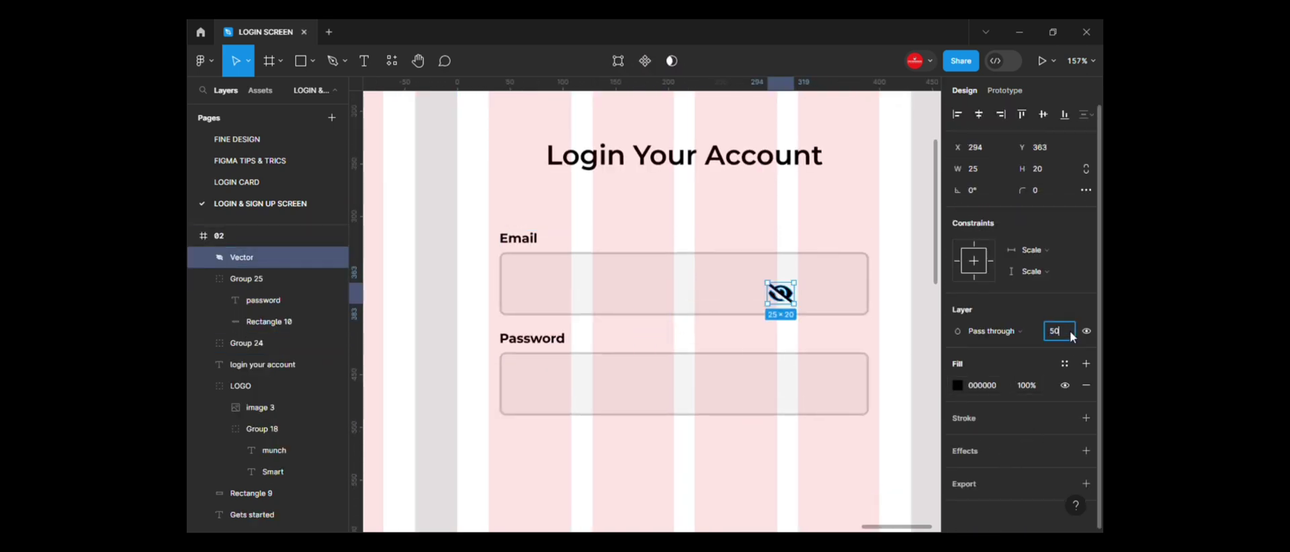
type("50")
key("Return")
mouse_move(780, 293)
left_mouse_down()
mouse_move(833, 383)
mouse_move(880, 402)
left_mouse_up()
key("k")
scroll(860, 399, "up", 5)
scroll(753, 335, "down", 5)
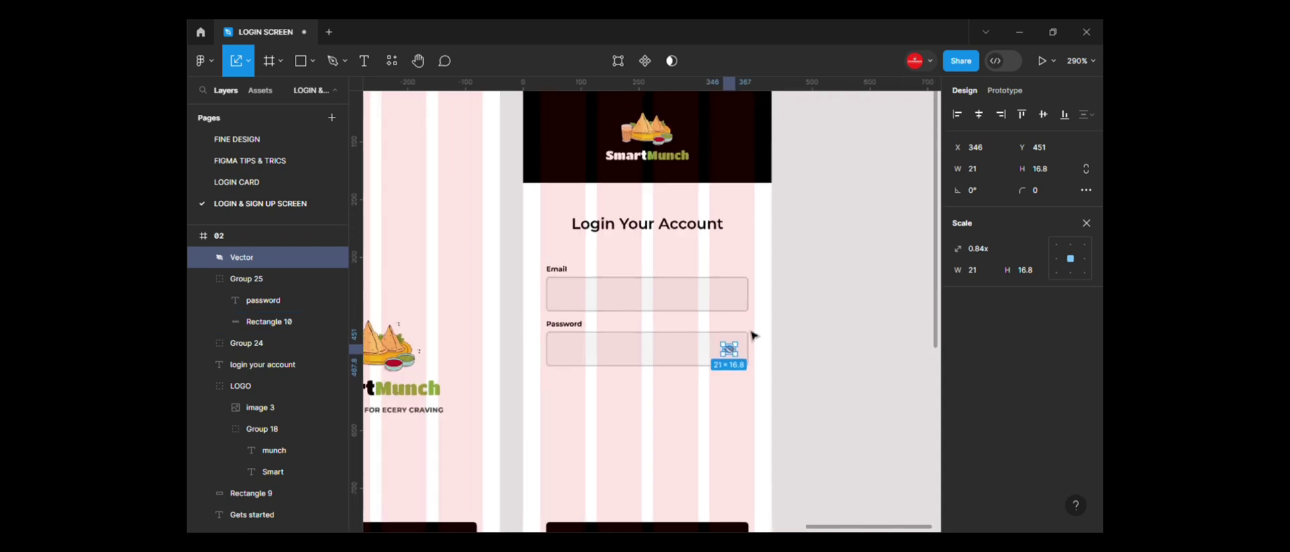
left_click(753, 335)
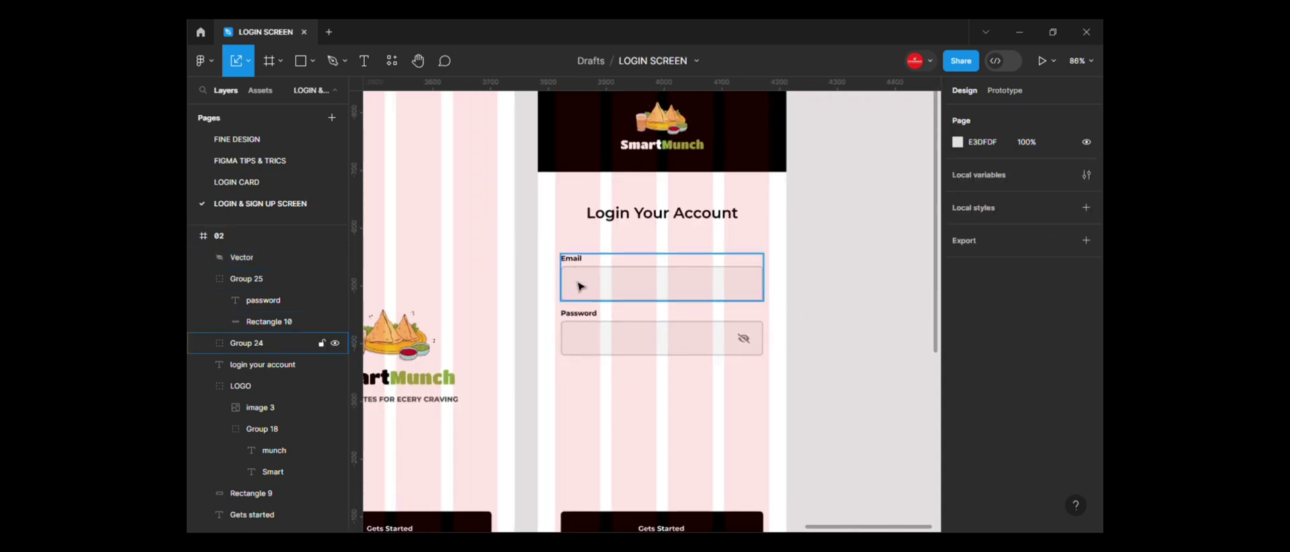
left_click(584, 324)
- Copy the Gets started text as a red FE5656 'Forgot Password' link
scroll(667, 523, "up", 2)
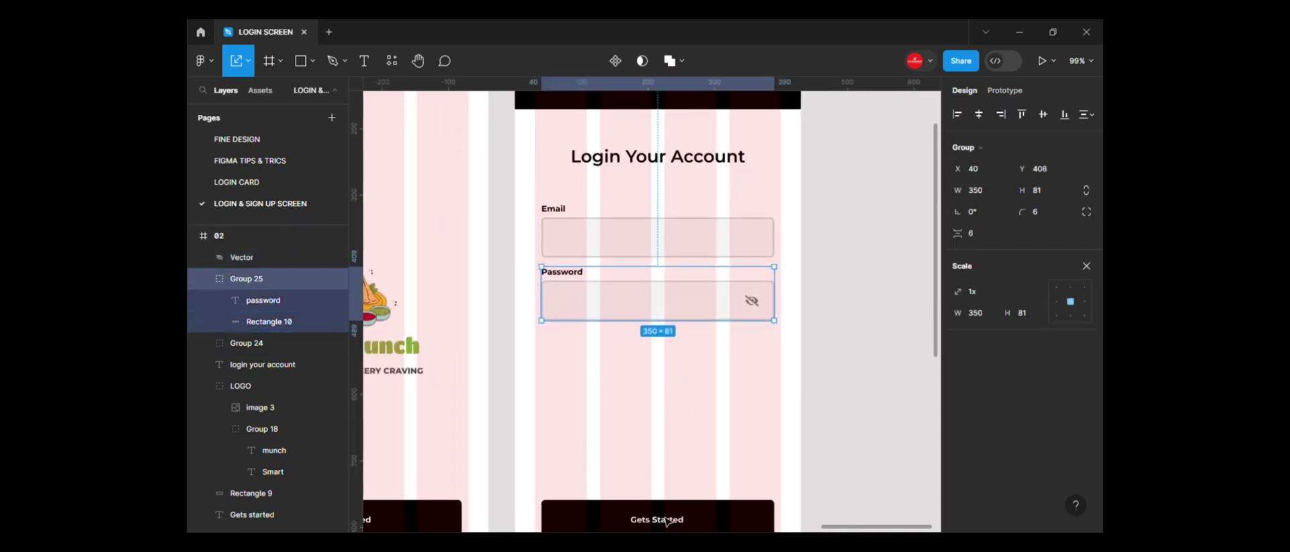
left_click_drag(667, 523, 693, 400)
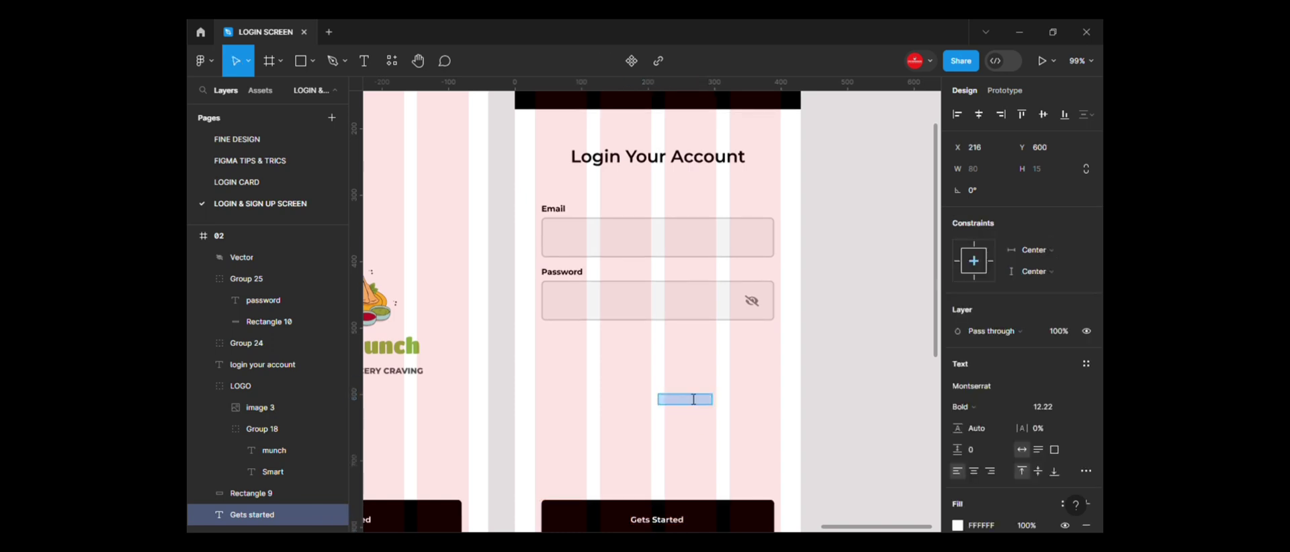
type("forgot password")
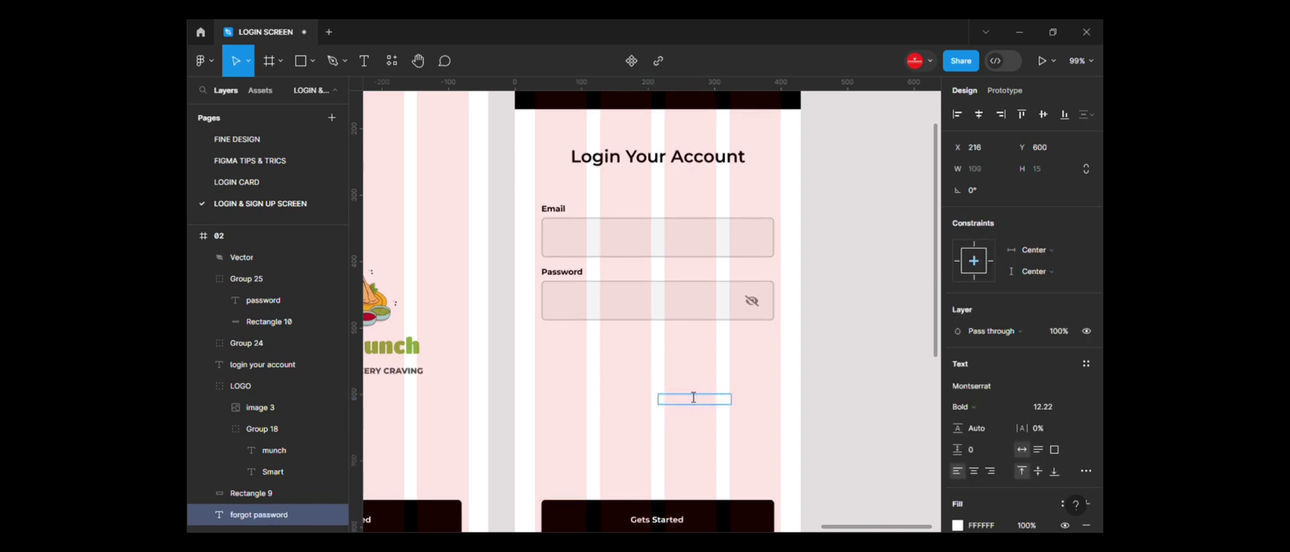
key("ctrl+a")
scroll(1021, 470, "down", 2)
left_click(958, 391)
left_click(850, 403)
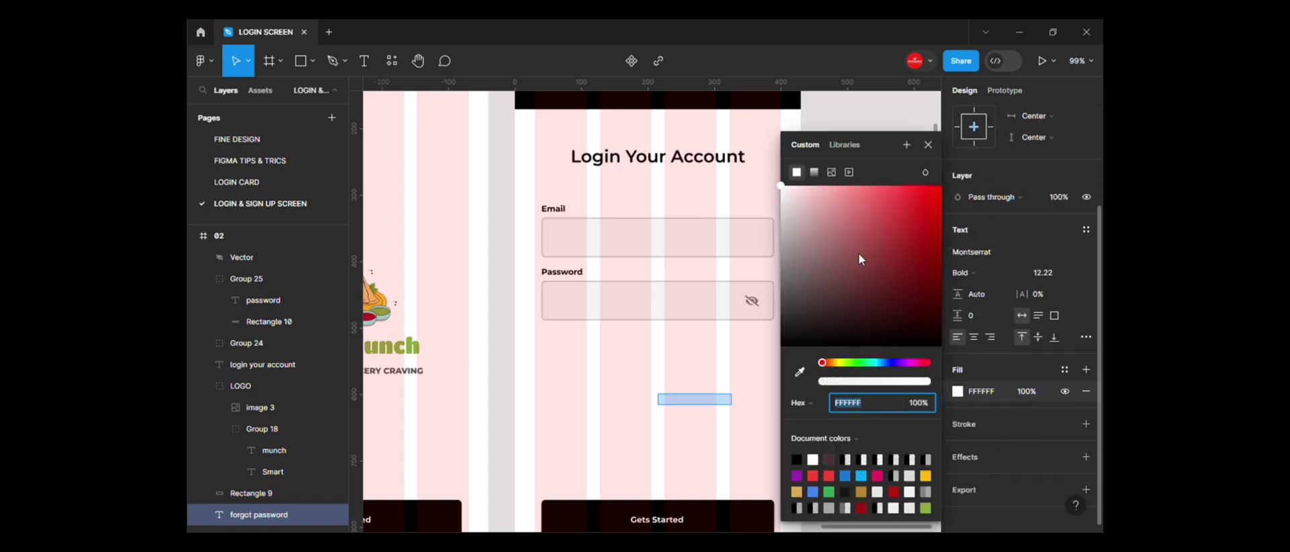
key("ctrl+v")
key("Return")
key("Escape")
key("Escape")
scroll(732, 412, "up", 3)
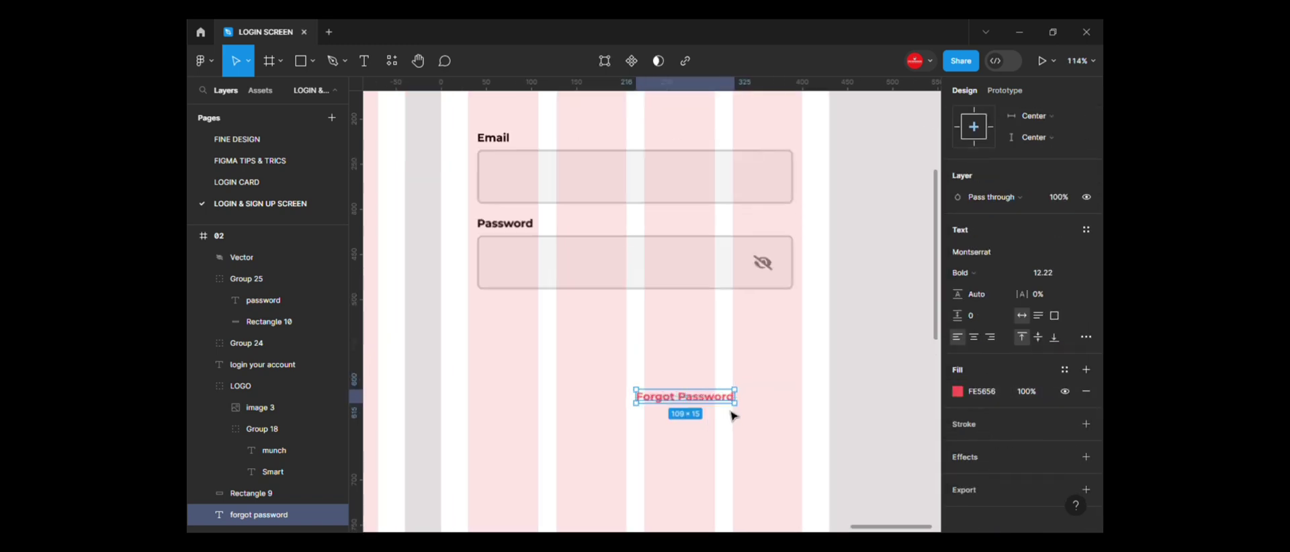
- Right-align Forgot Password under the Password field with 8 px spacing
left_click_drag(705, 399, 773, 289)
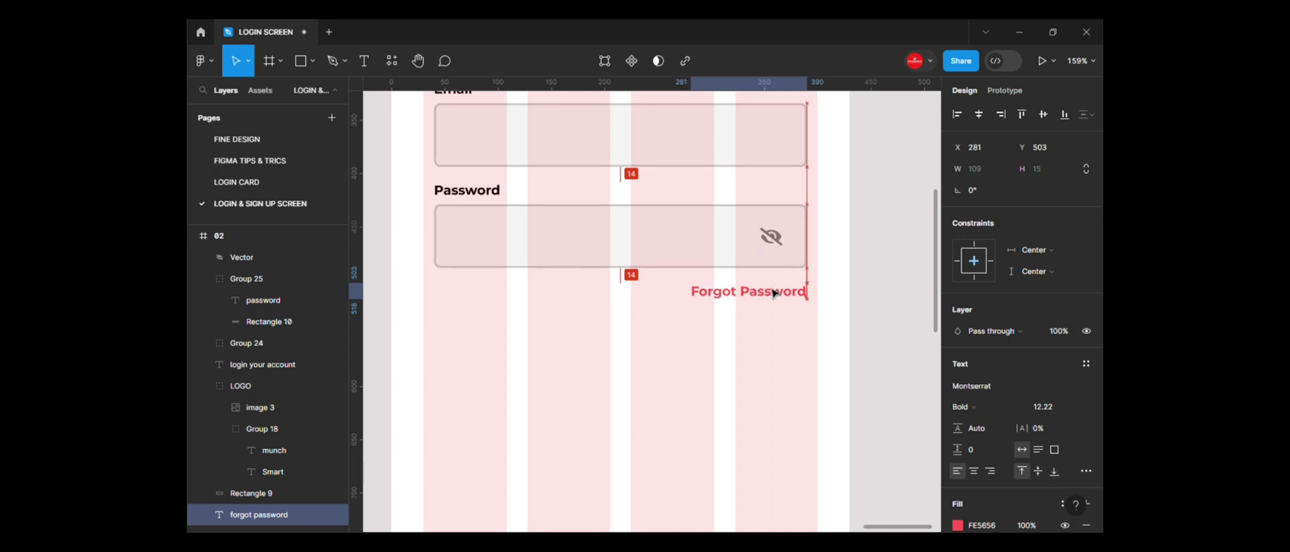
left_click(575, 215, "shift")
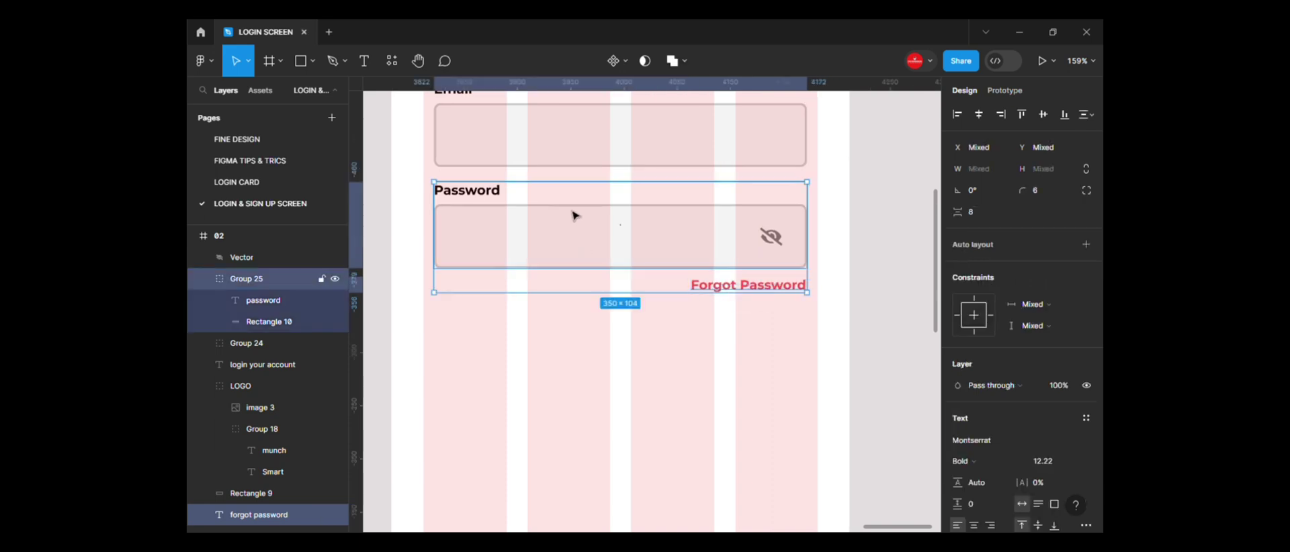
double_click(464, 203)
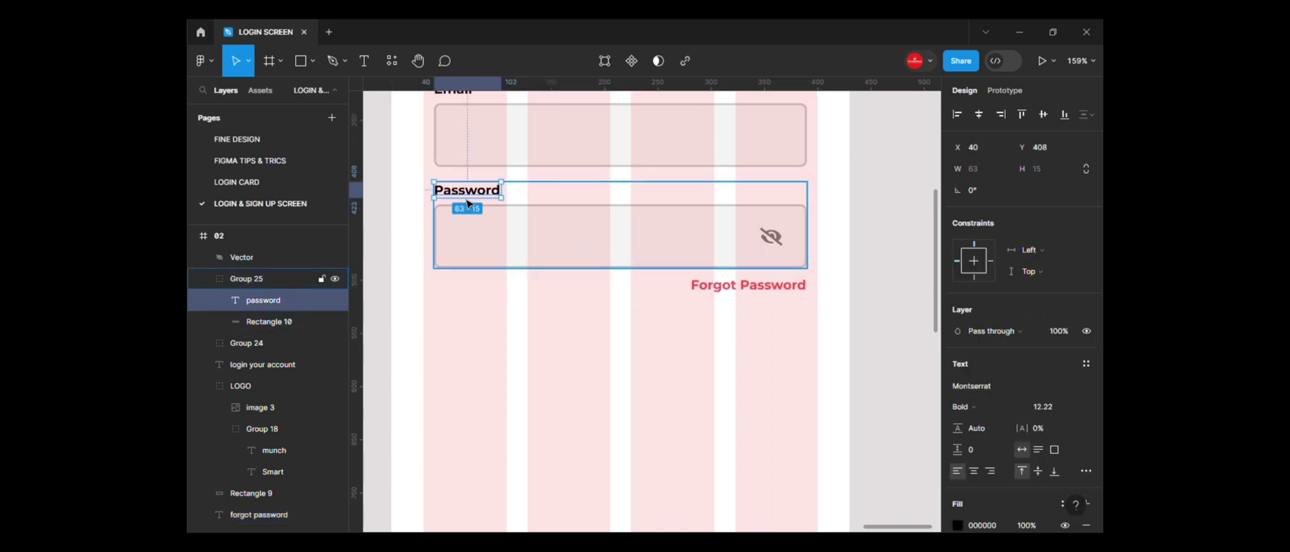
left_click(522, 213, "shift")
left_click(632, 353)
left_click(574, 235)
left_click(746, 285, "shift")
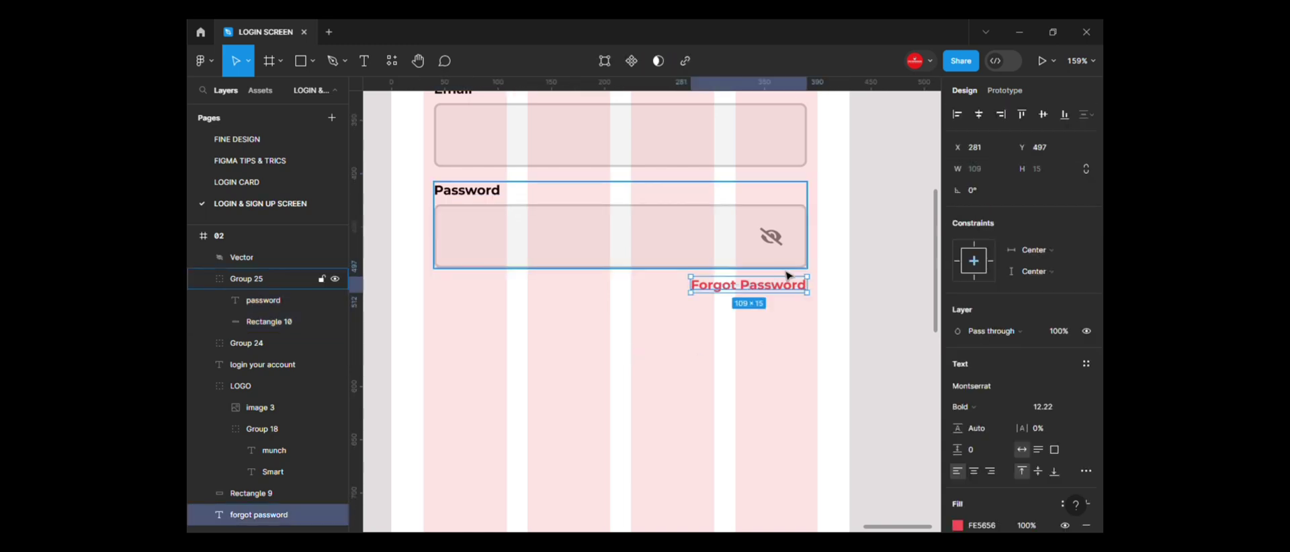
left_click(980, 212)
key("Return")
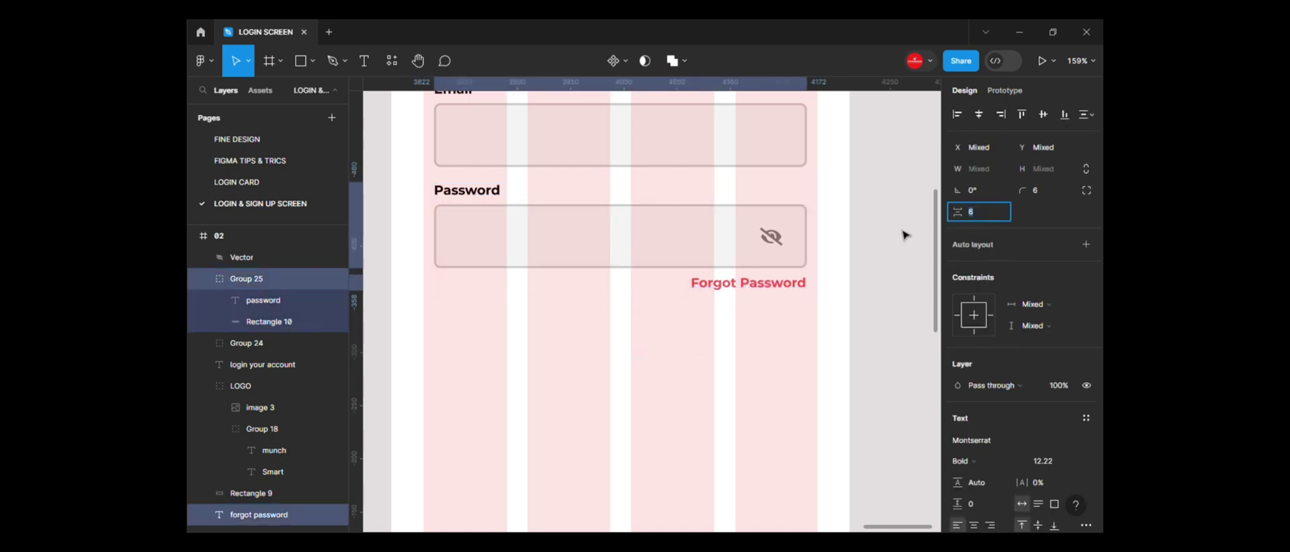
- Group the Password field, eye icon and Forgot Password link together
left_click(905, 235)
left_click(770, 236)
key("Escape")
left_click(779, 285, "shift")
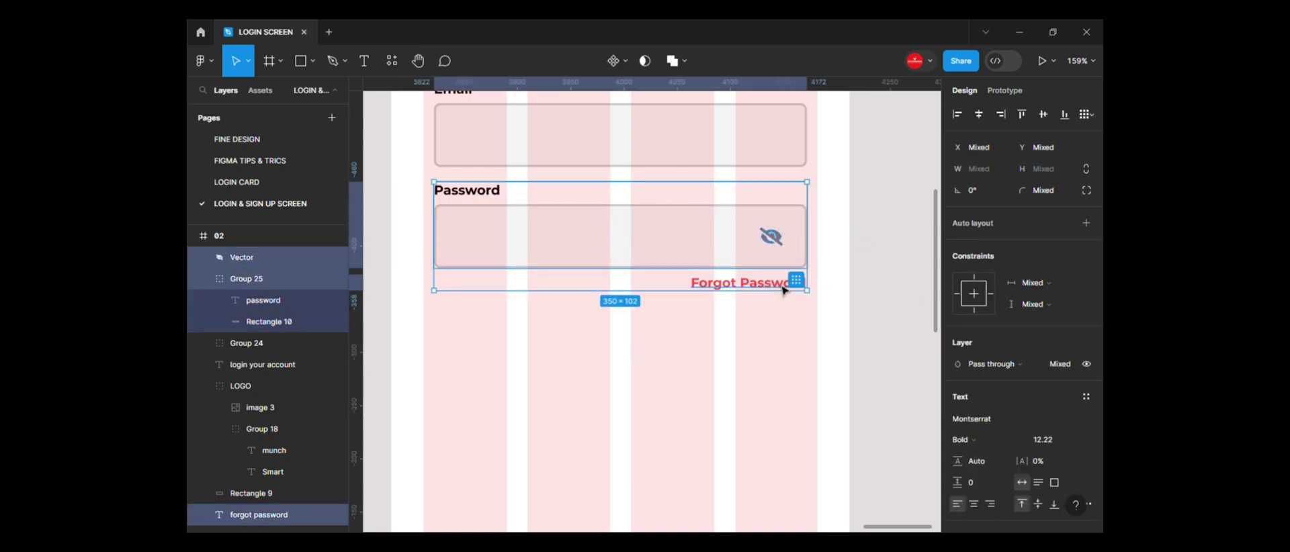
key("ctrl+g")
scroll(783, 288, "down", 3)
scroll(813, 303, "down", 1)
- Group the Gets Started button background with its label and move the group up the screen
left_click_drag(734, 455, 682, 465)
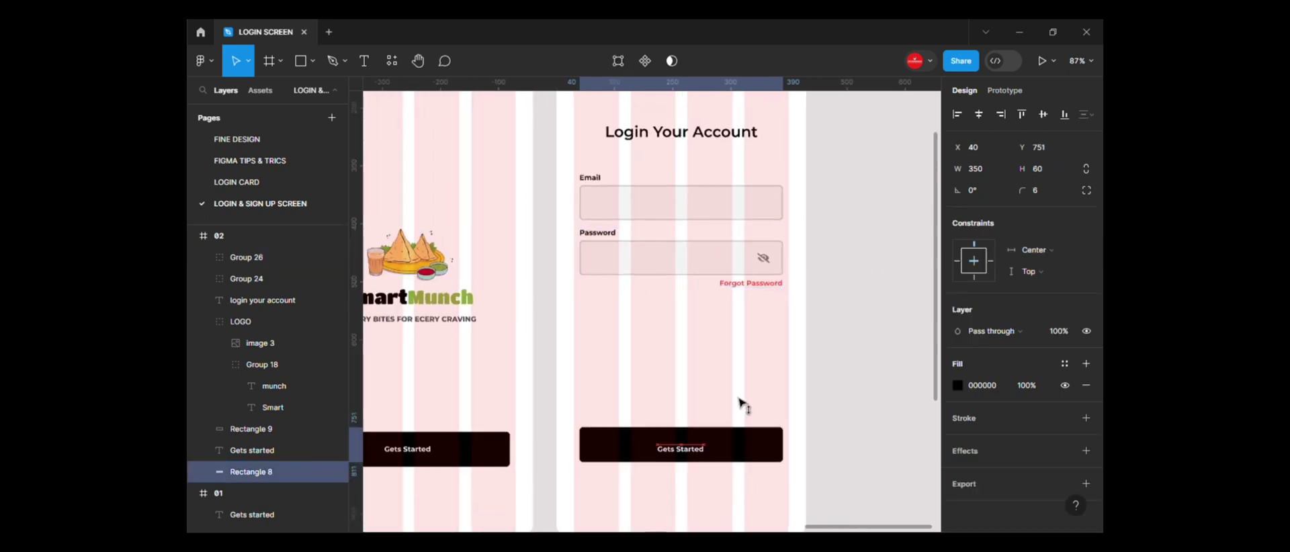
left_click(682, 453, "shift")
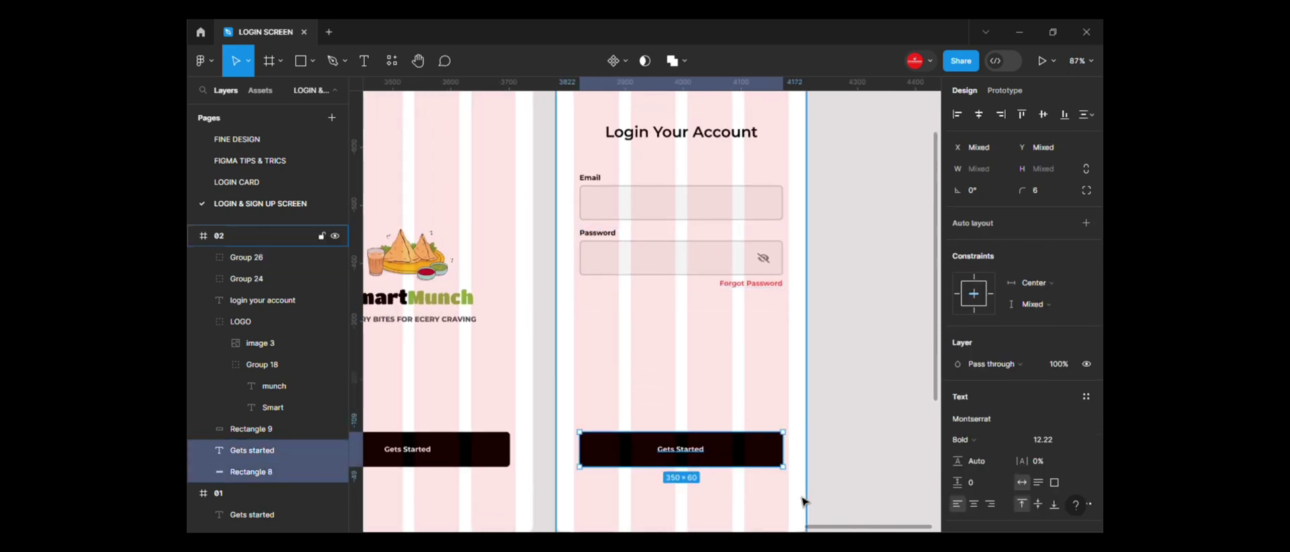
key("ctrl+g")
mouse_move(743, 452)
left_mouse_down()
mouse_move(739, 395)
mouse_move(699, 329)
mouse_move(692, 114)
left_mouse_up()
- Position the Gets Started group just below the Forgot Password link
left_click(696, 309)
left_click(702, 339, "shift")
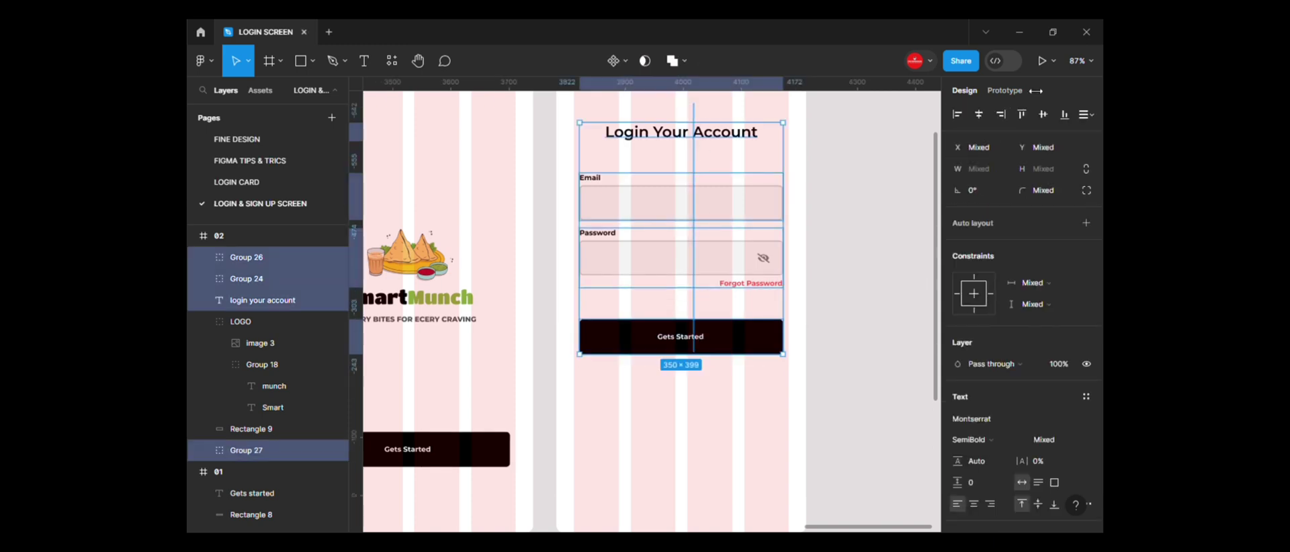
left_click(712, 344)
left_click_drag(744, 351, 742, 327)
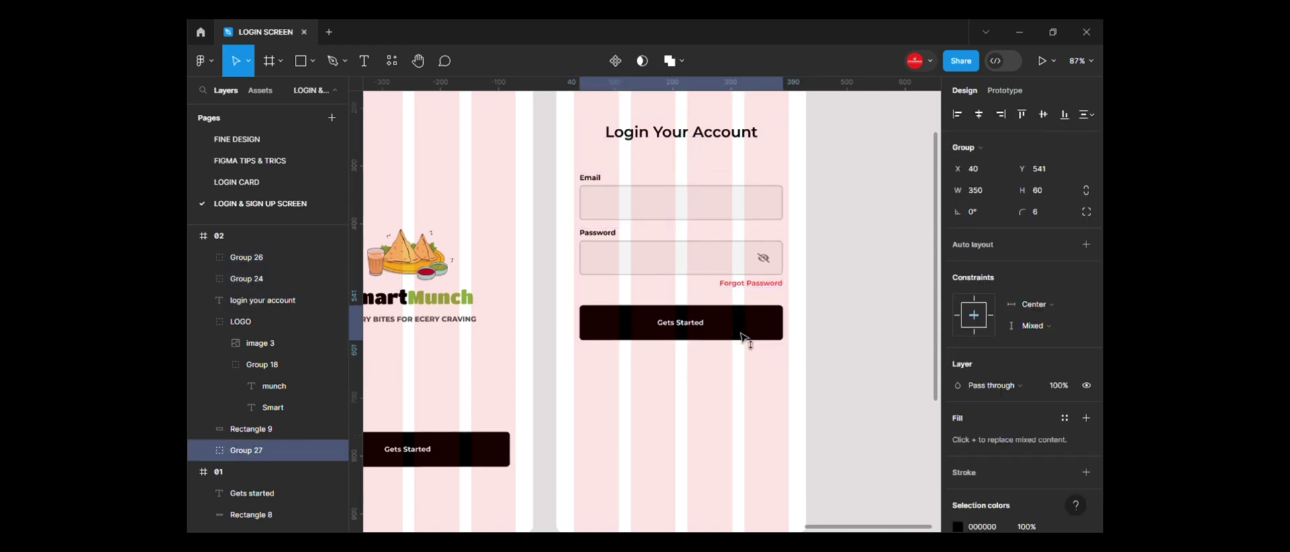
left_click(739, 397)
scroll(721, 408, "down", 1)
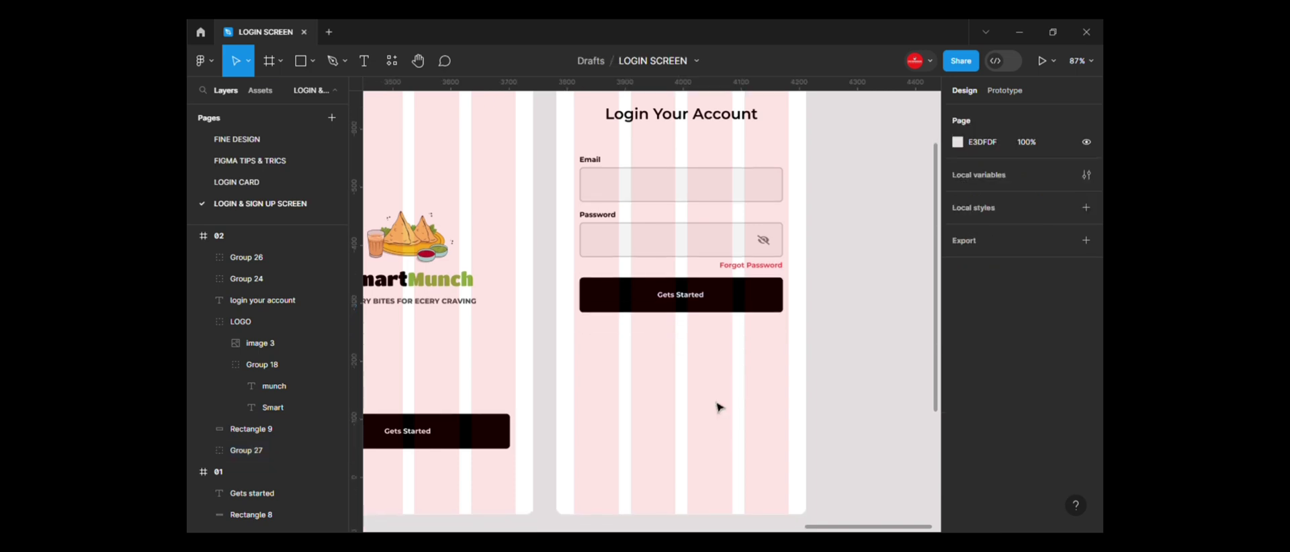
scroll(675, 385, "down", 1)
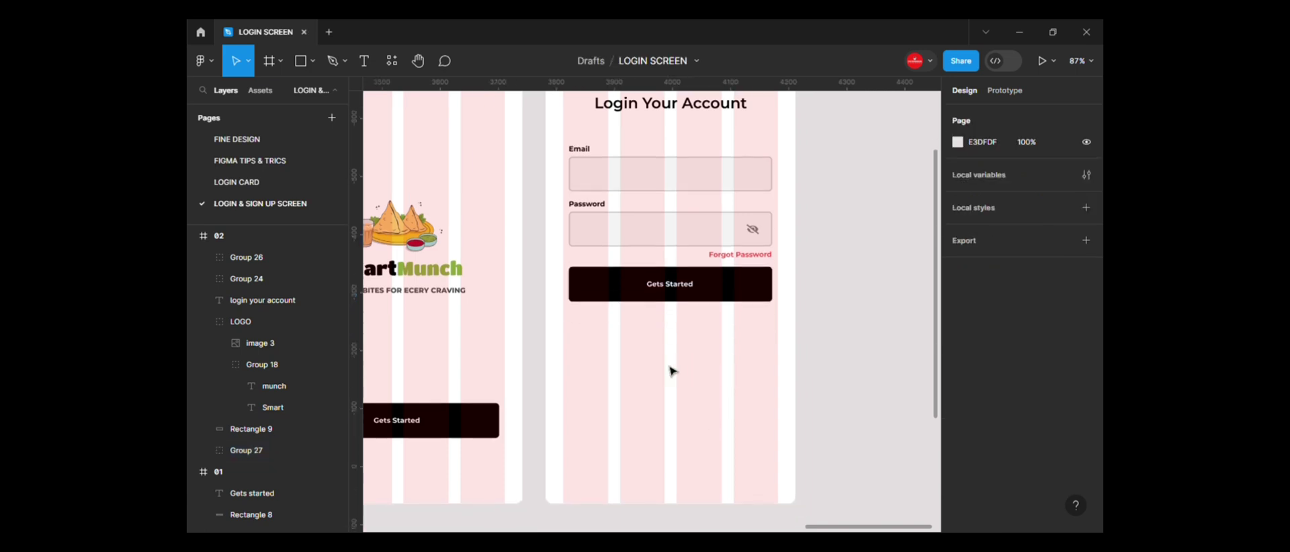
- Add a new text line below the button for the favourite-account sign-in prompt
key("t")
left_click(657, 377)
type("-")
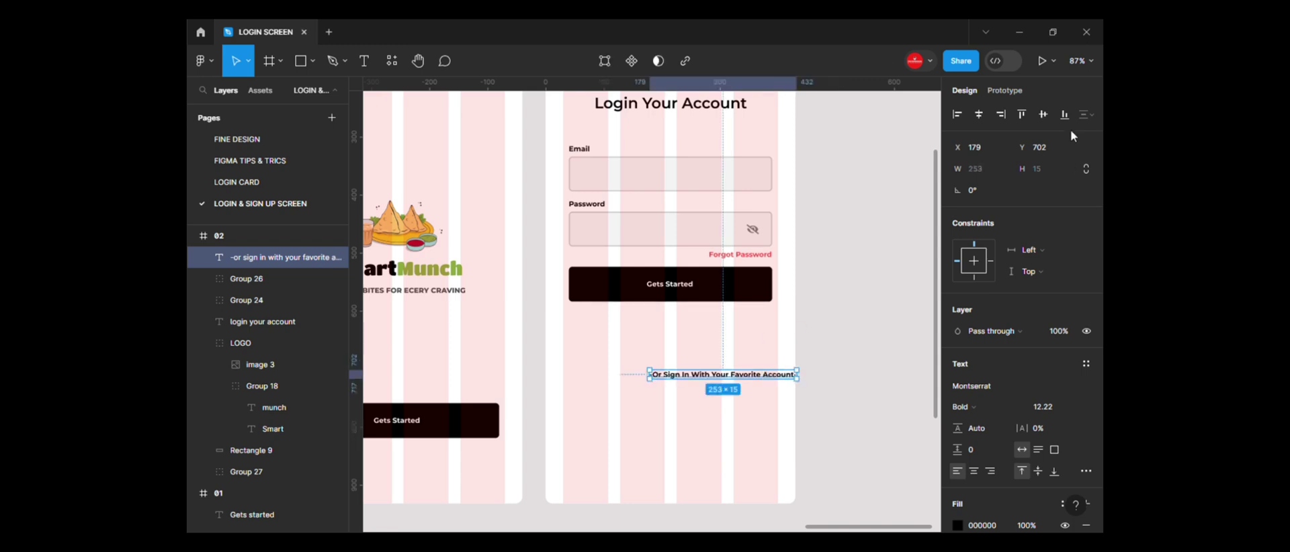
left_click(809, 363)
- Change the button's label to 'Sign In'
left_click(720, 378)
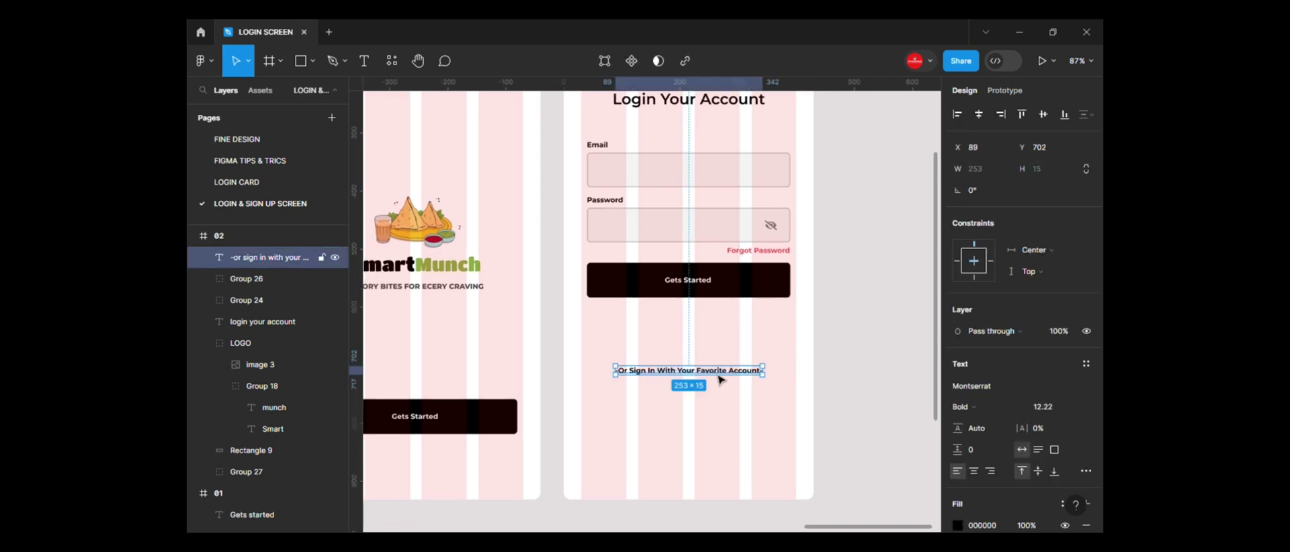
left_click(692, 282)
double_click(692, 281)
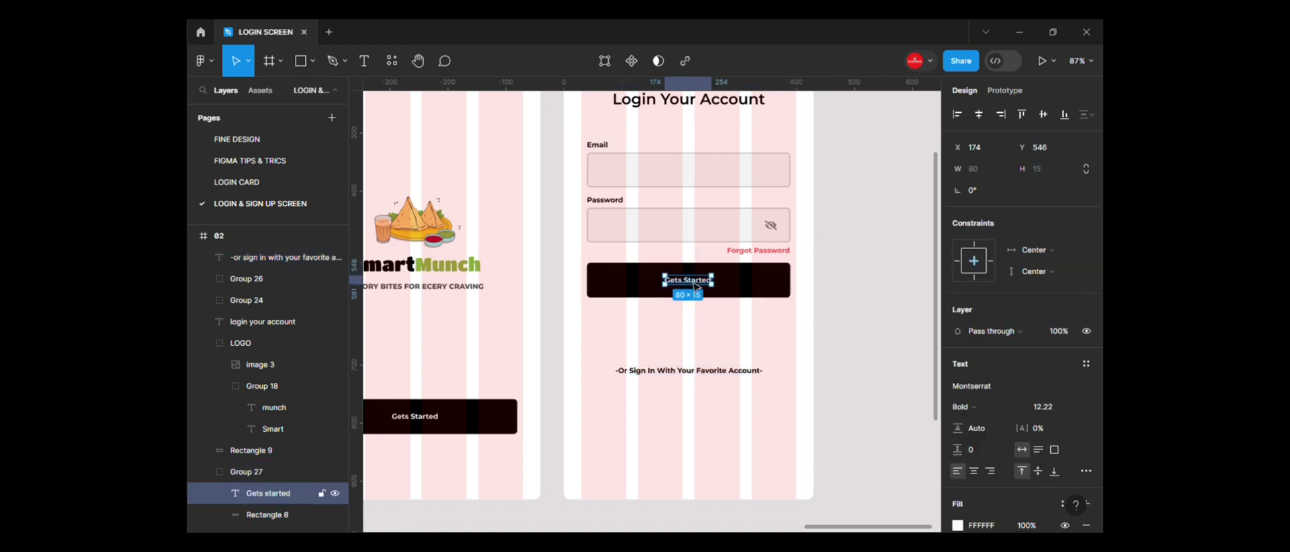
double_click(692, 280)
type("Sign In")
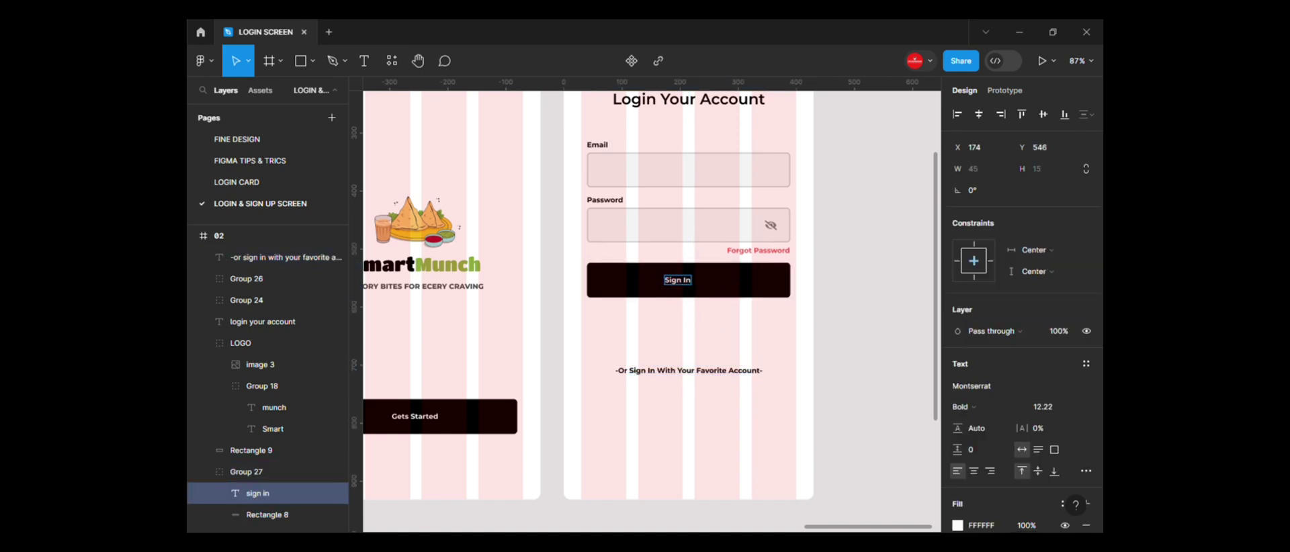
key("Escape")
key("Escape")
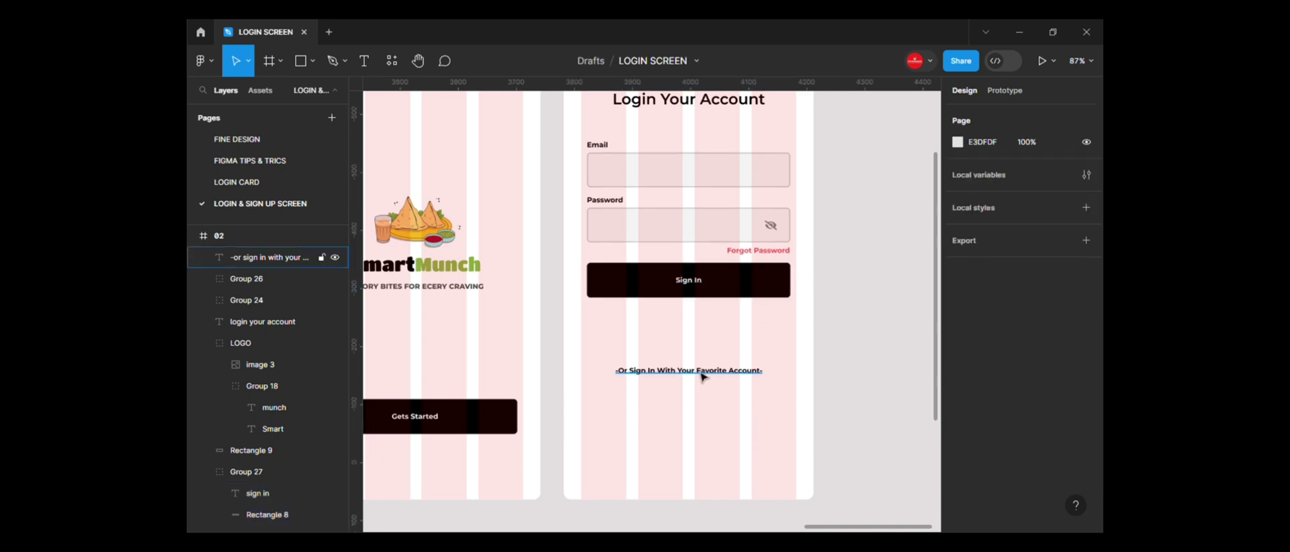
- Fade the '-Or Sign In With Your Favorite Account-' line to 50% opacity and move it closer under the button
left_click(702, 377)
left_click(1059, 330)
type("50")
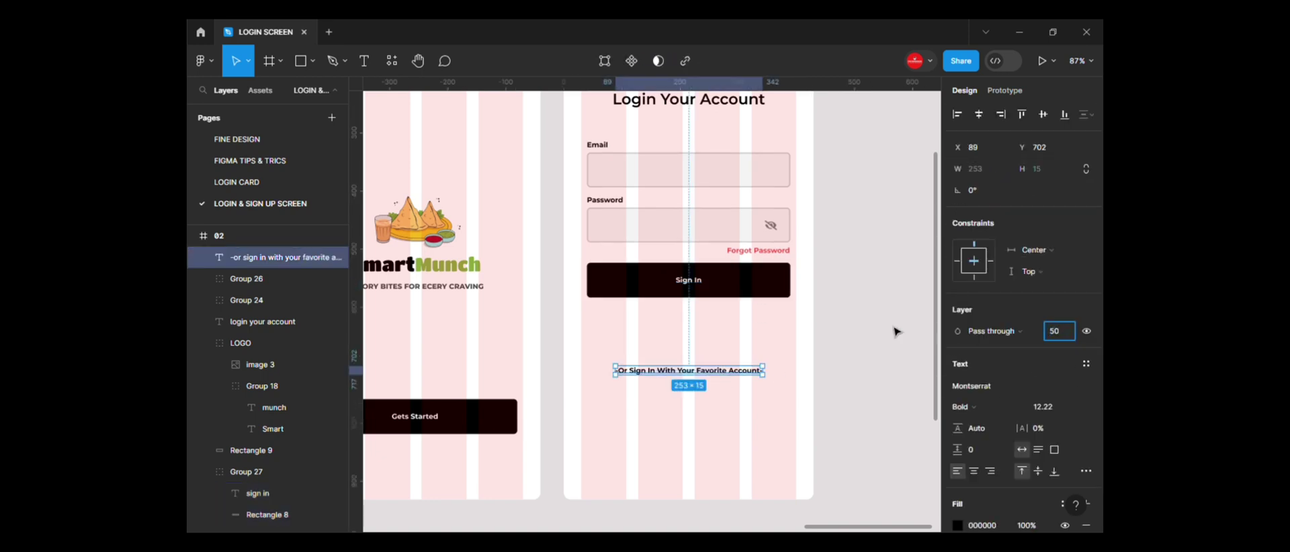
left_click(896, 332)
left_click(713, 371)
double_click(712, 366)
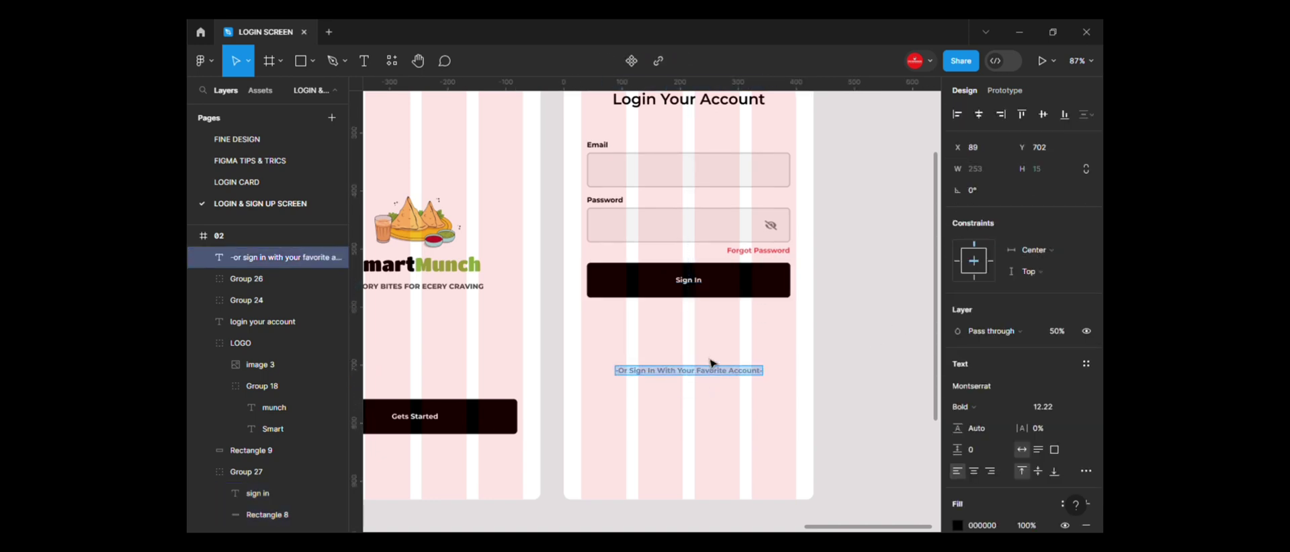
key("Escape")
left_click_drag(712, 368, 714, 336)
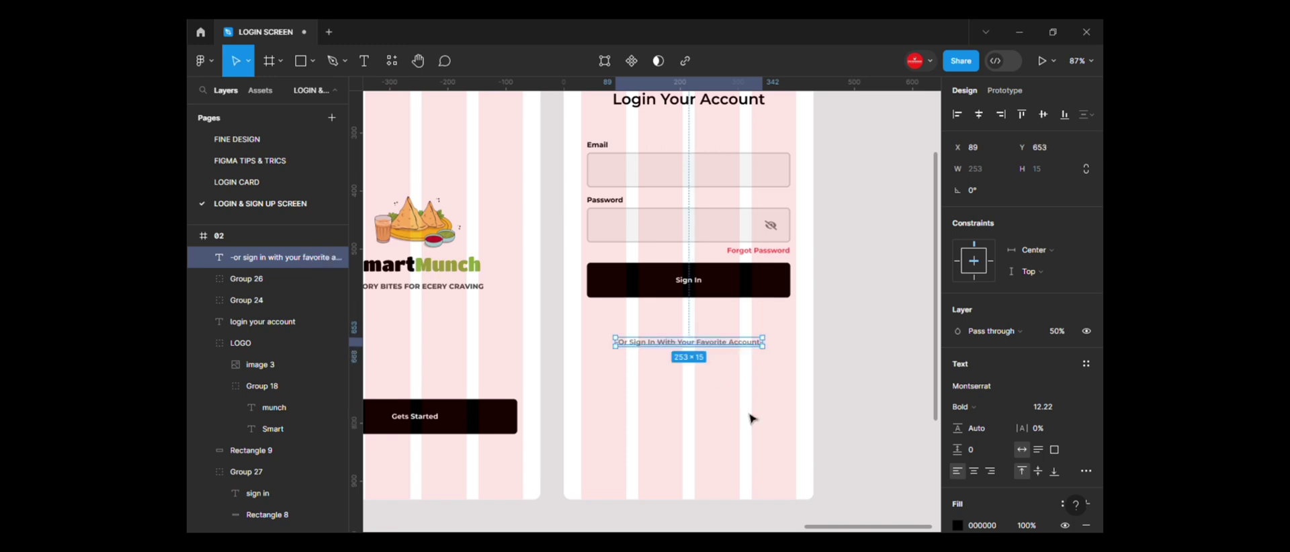
scroll(751, 418, "down", 3)
- Place the SOCIAL ICON group in the login screen just under the sign-in line
left_click(704, 406)
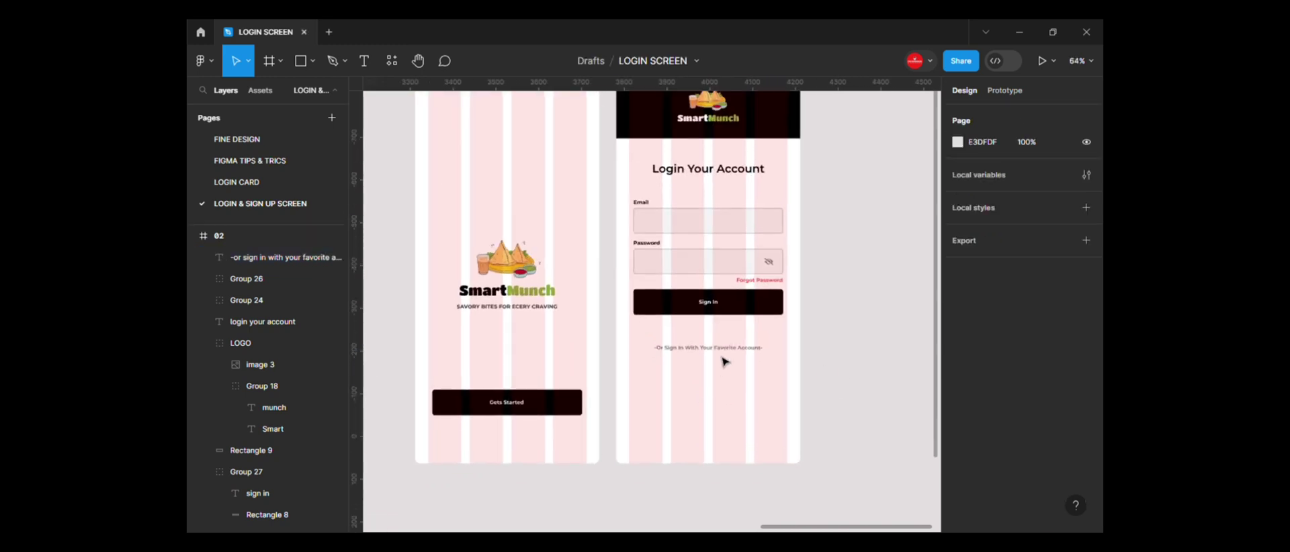
scroll(399, 348, "down", 3)
left_click_drag(459, 374, 675, 411)
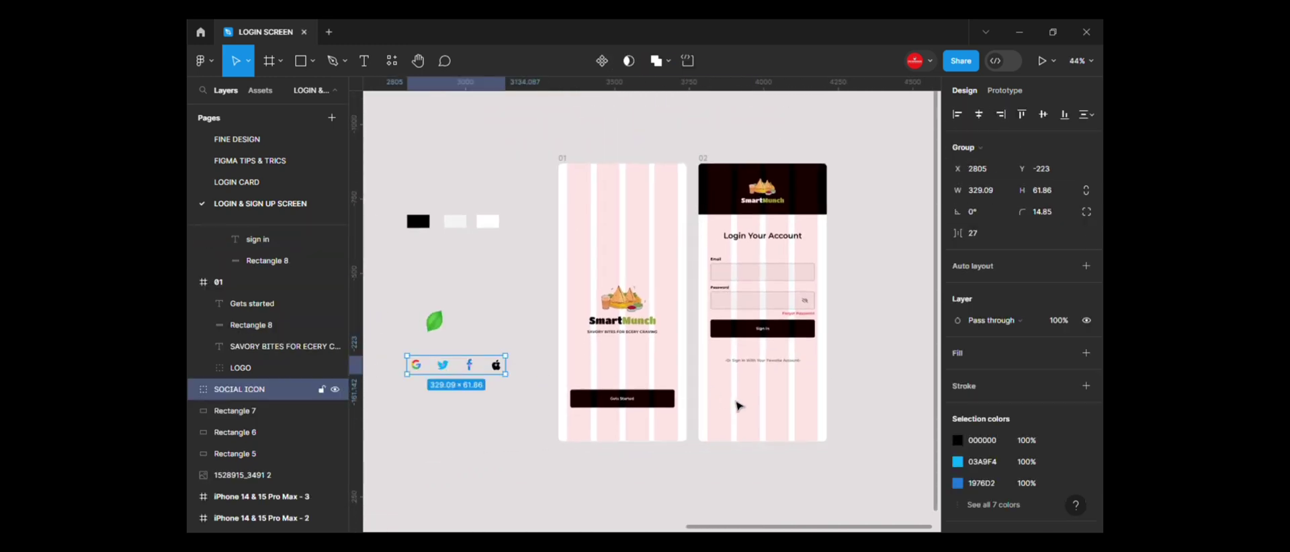
scroll(734, 400, "up", 2)
scroll(676, 412, "up", 3)
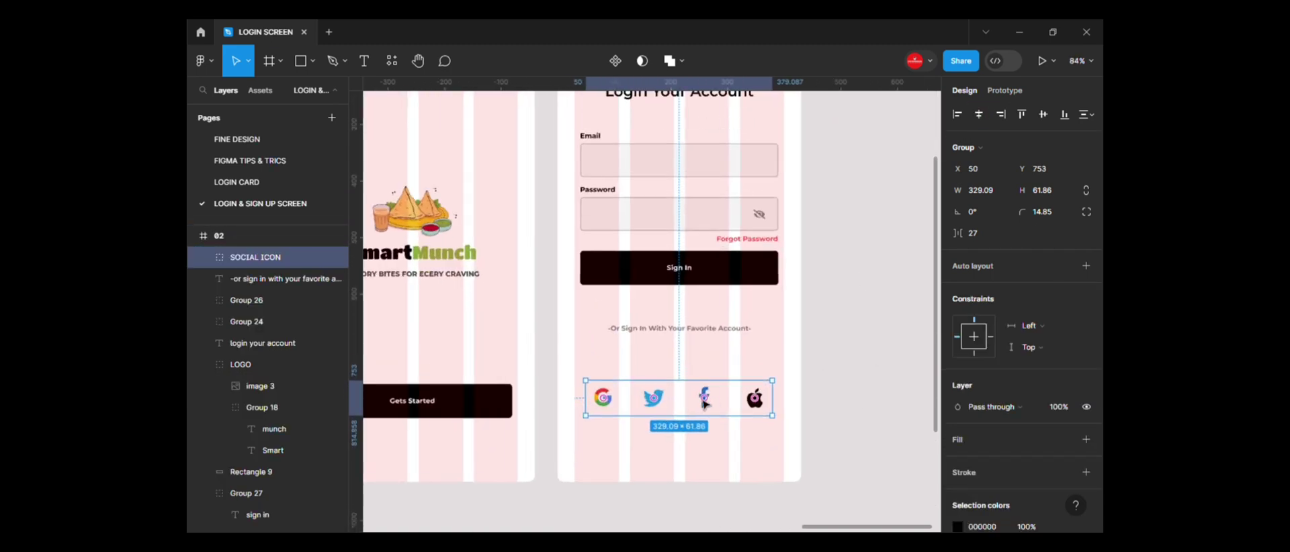
key("Escape")
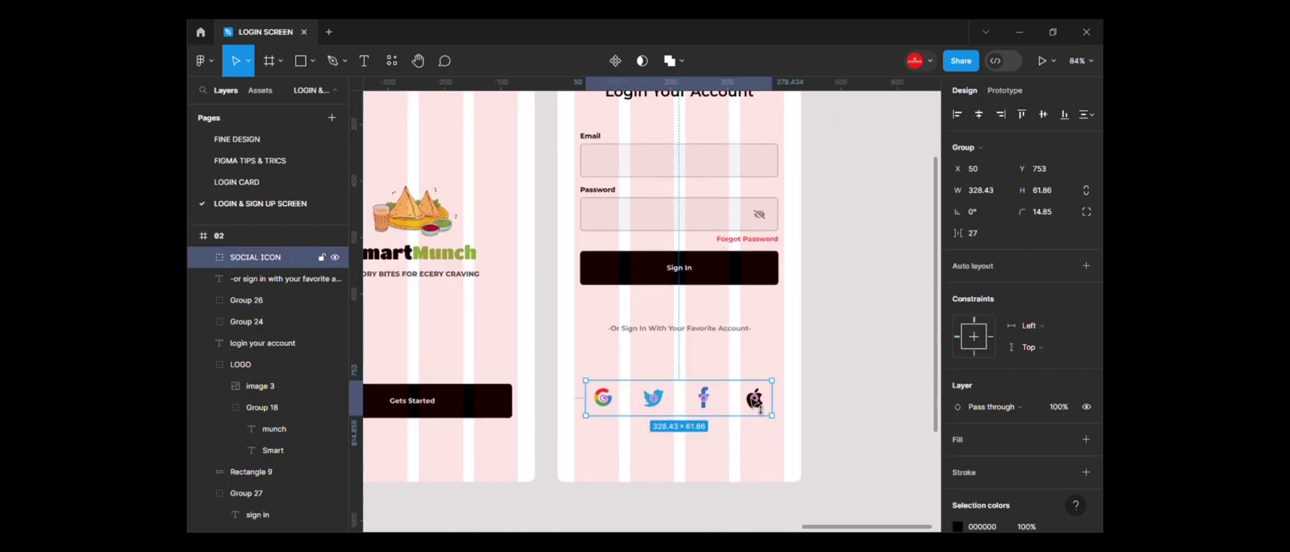
left_click_drag(754, 402, 754, 385)
left_click(1086, 439)
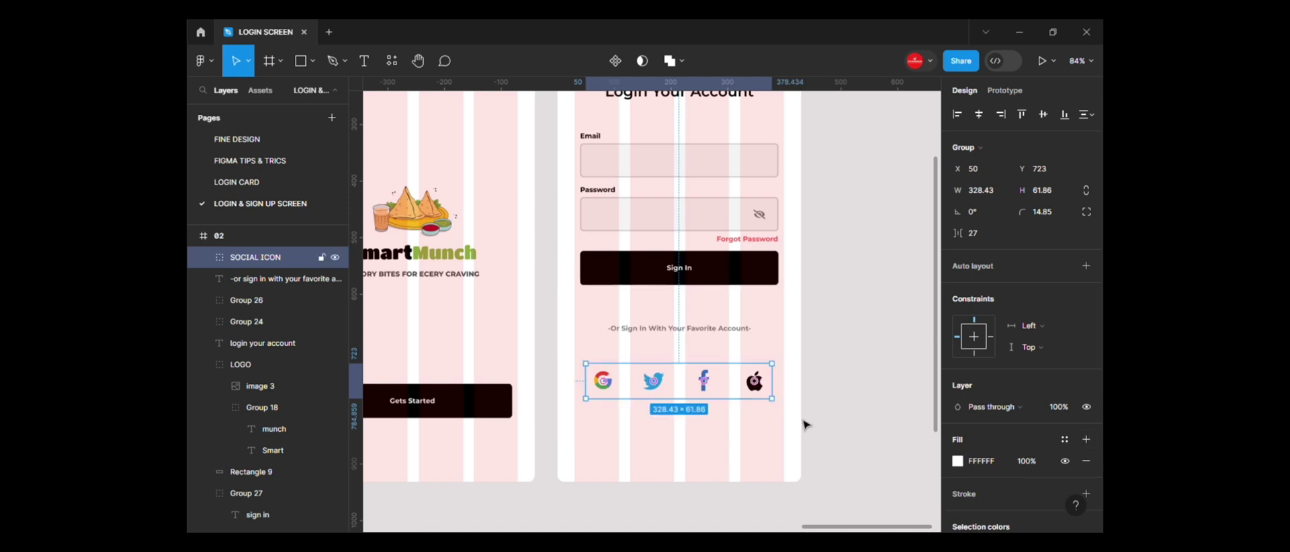
key("ctrl+z")
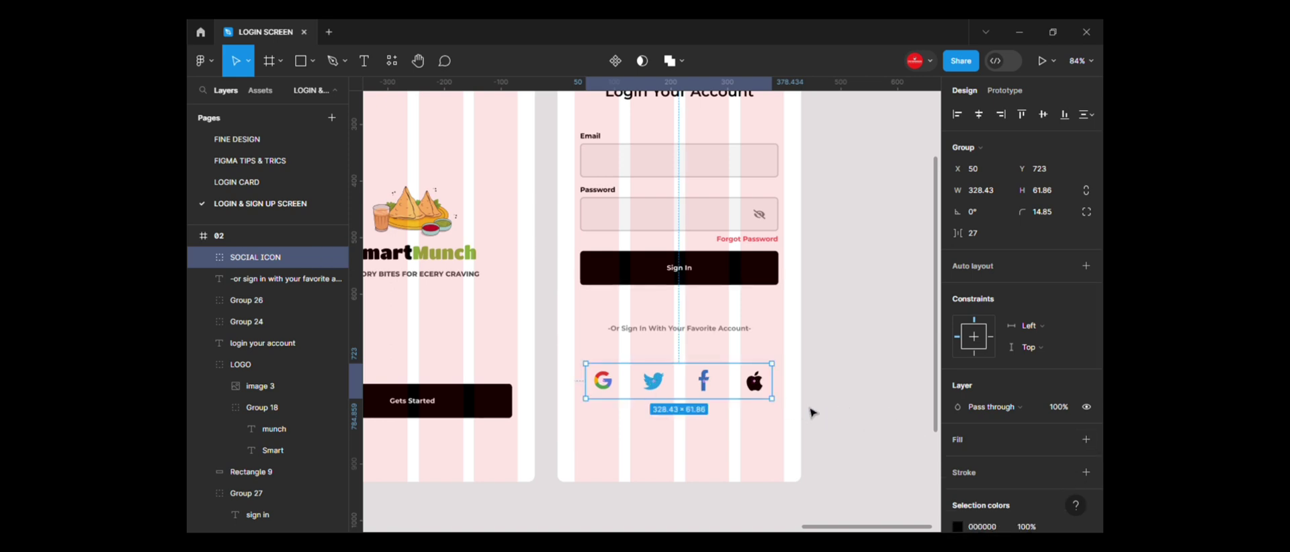
- Add auto layout to the social icon group with padding 10
key("shift+a")
type("0")
key("Tab")
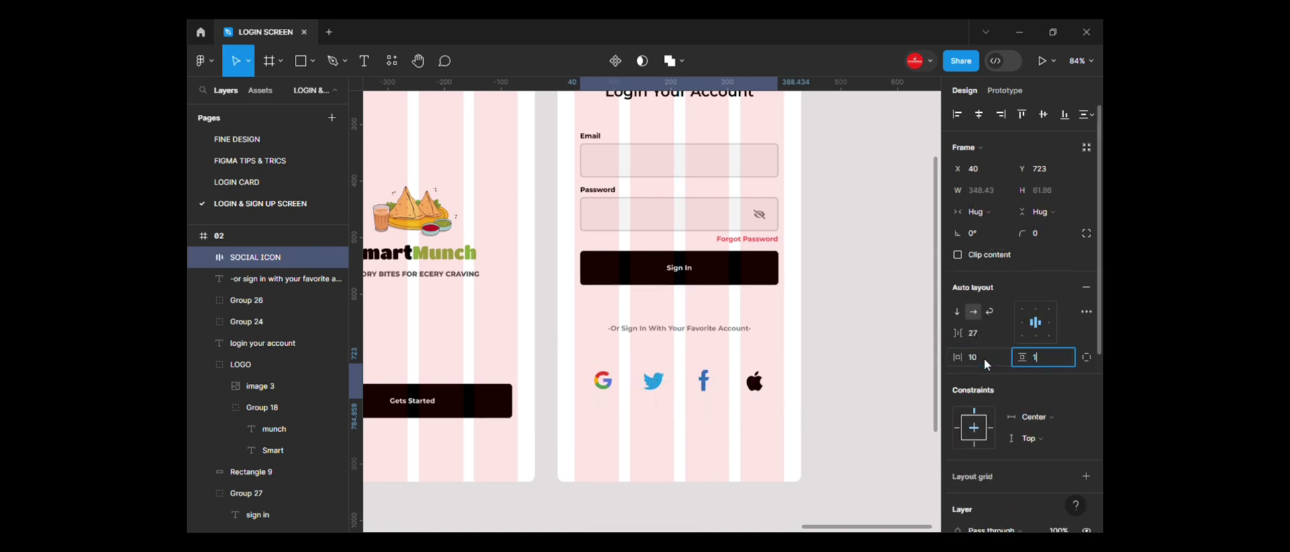
type("10")
key("Return")
scroll(1034, 403, "down", 5)
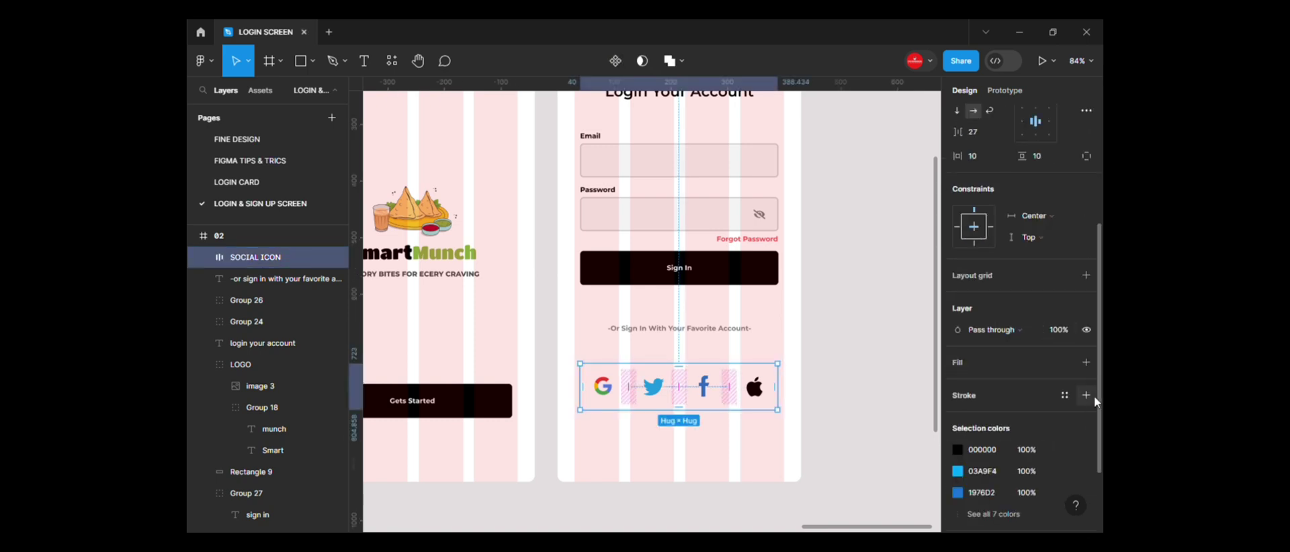
- Give the social icon row a light grey F4F4F4 background fill sampled with the eyedropper
left_click(957, 383)
left_click(795, 368)
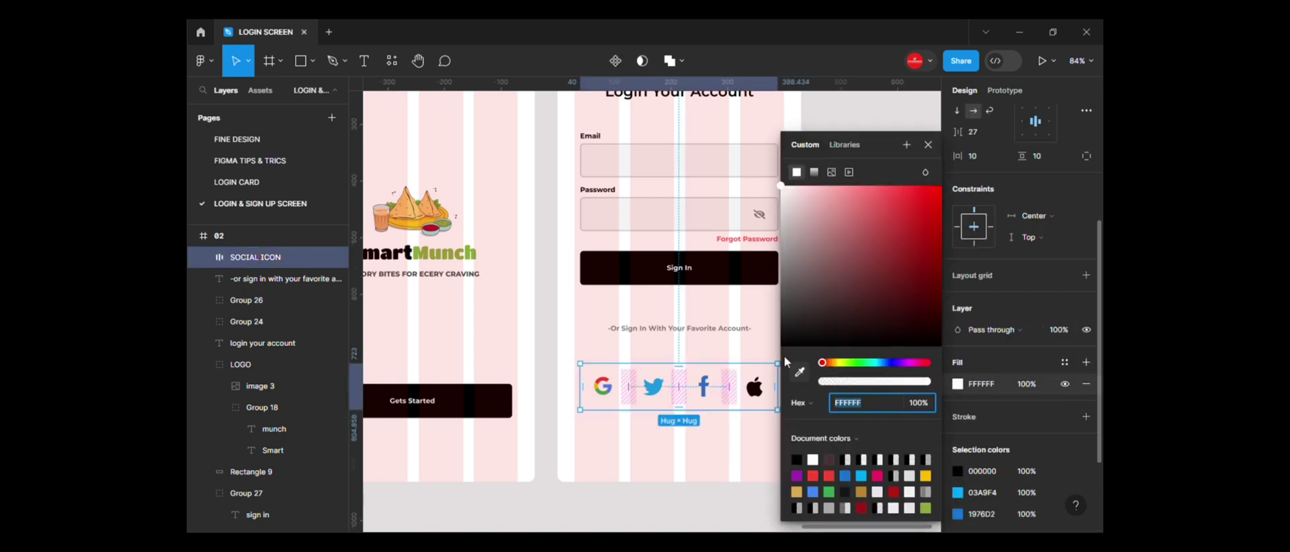
left_click(743, 228)
left_click(1003, 213)
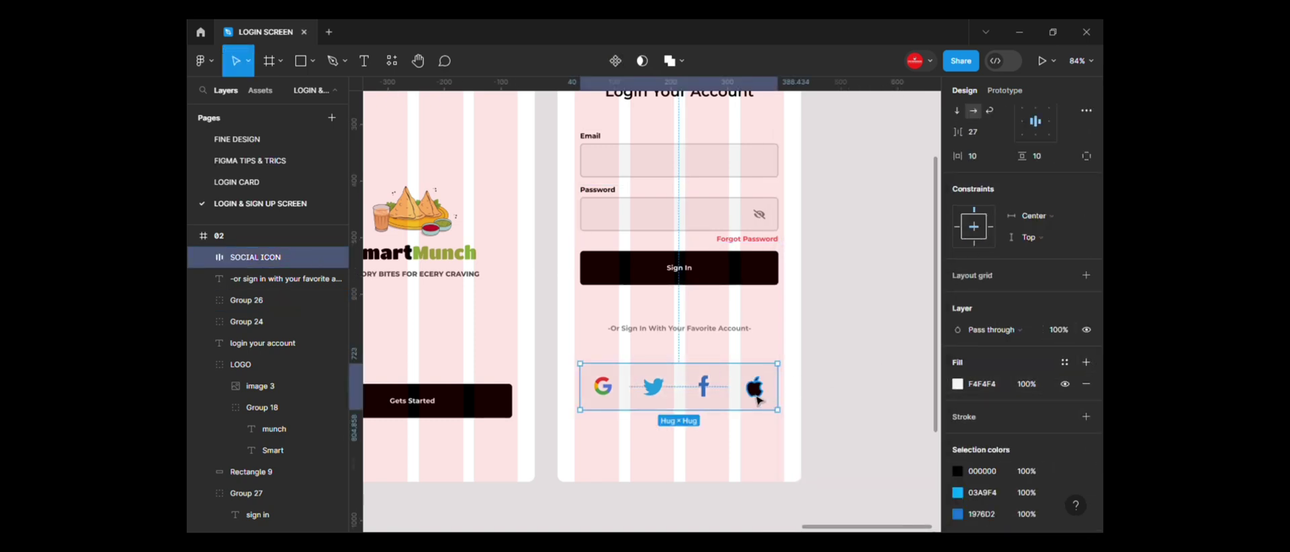
scroll(728, 403, "up", 5, "ctrl")
left_click(899, 426)
- Scale the icon row slightly to 1.01x and round its corners to 6
left_click(812, 378)
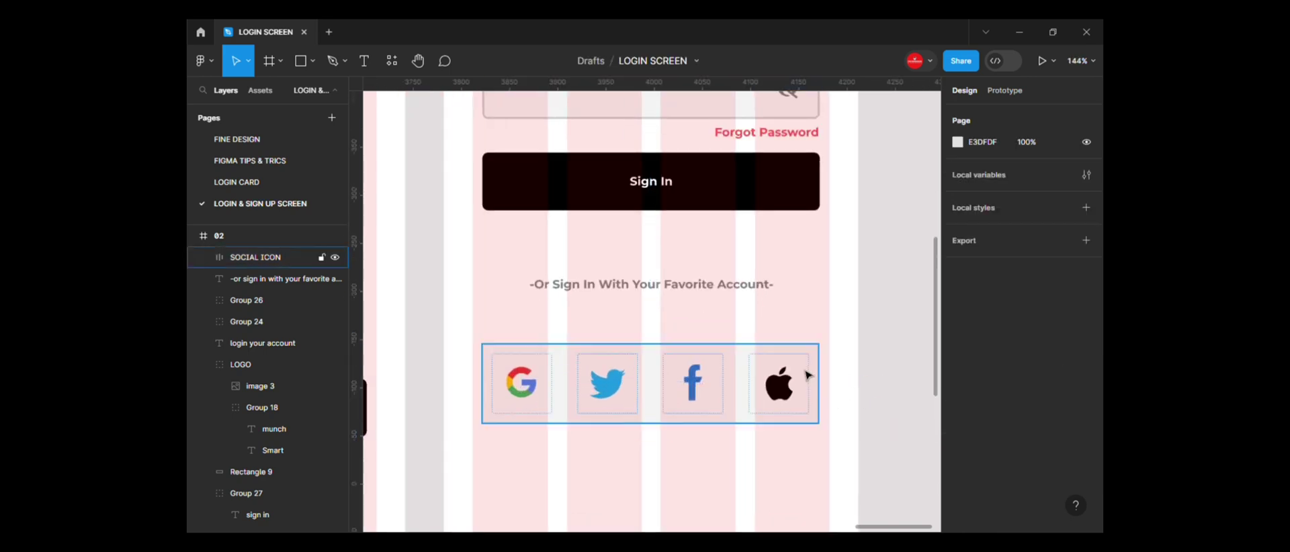
key("k")
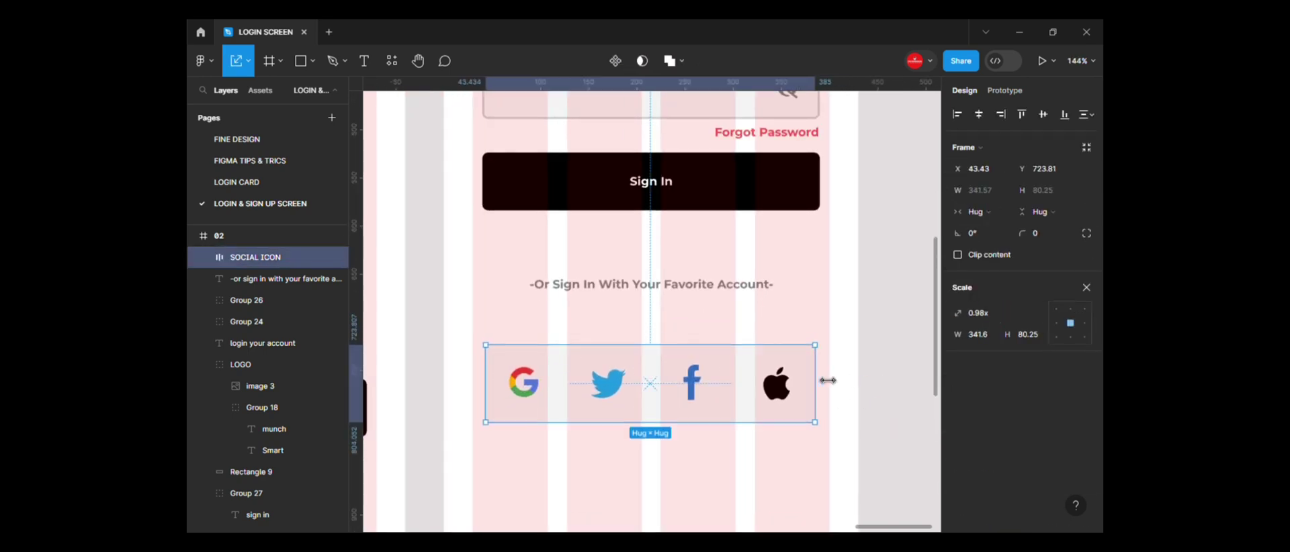
left_click_drag(828, 379, 830, 380)
left_click(1048, 233)
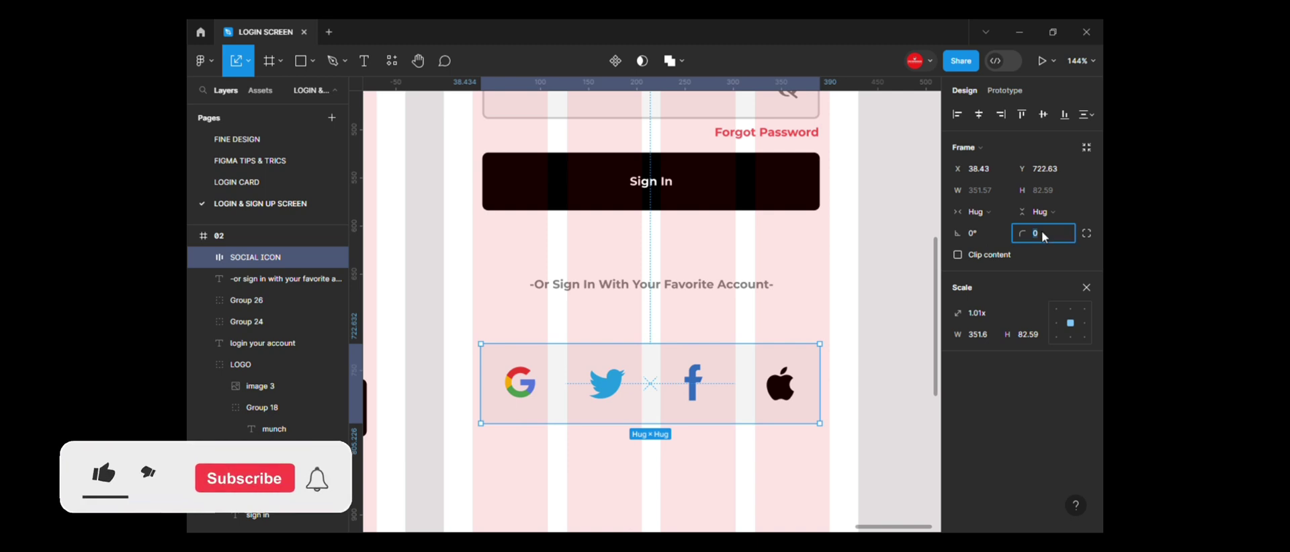
type("6")
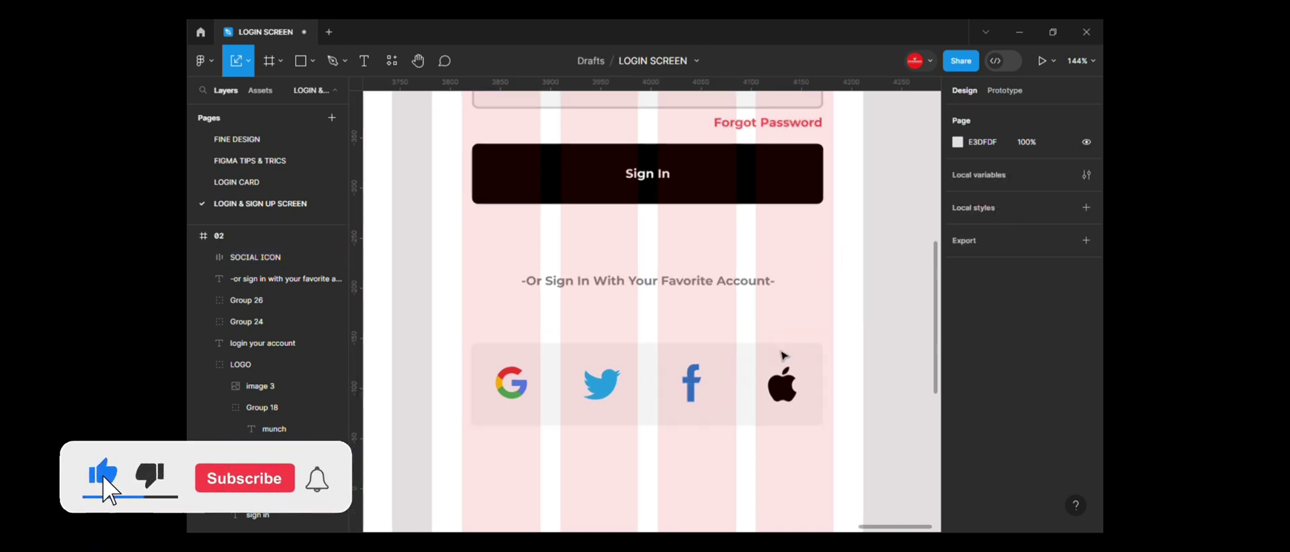
scroll(827, 380, "down", 3)
scroll(858, 379, "down", 3)
- Select the '-Or Sign In With Your Favorite Account-' line for copying
left_click(729, 313)
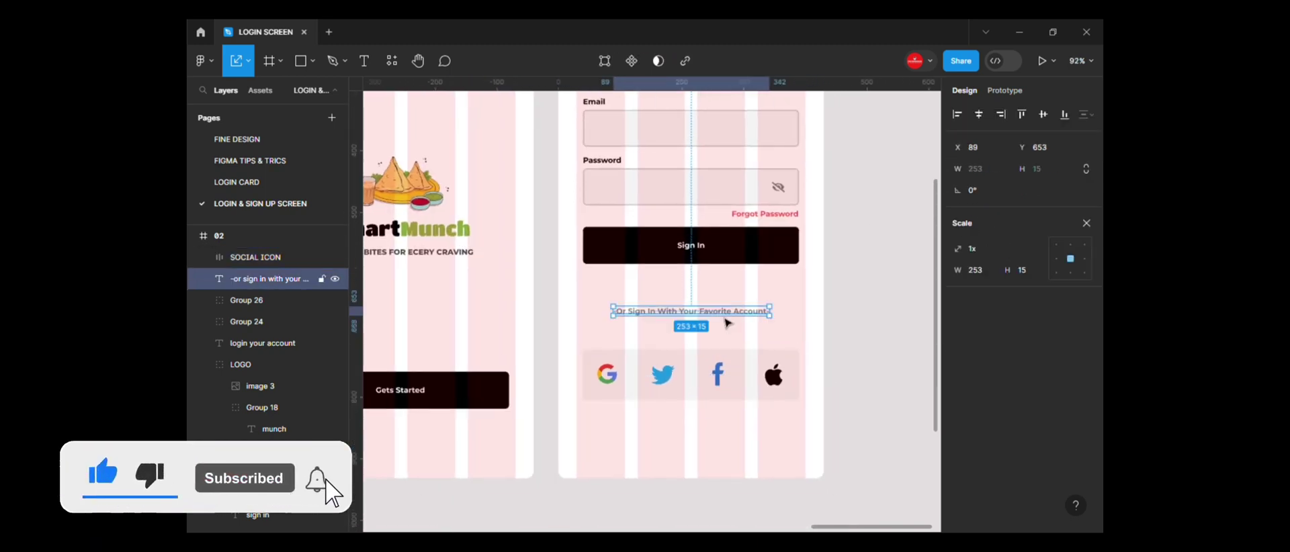
scroll(746, 326, "up", 2)
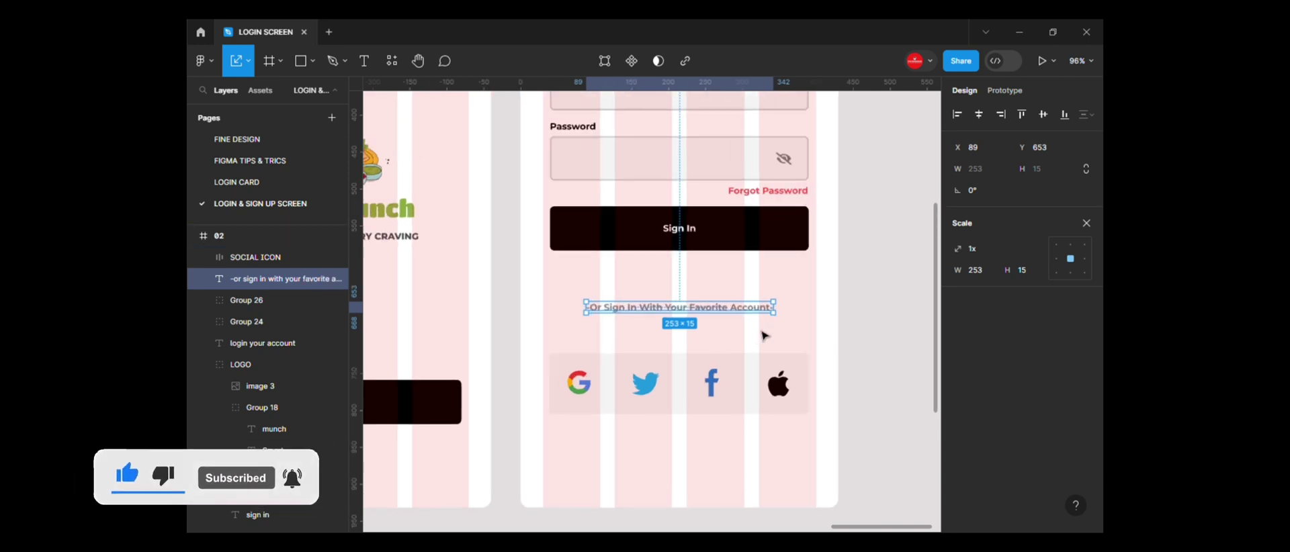
scroll(760, 335, "up", 1)
scroll(769, 348, "up", 1)
scroll(739, 316, "down", 1)
- Copy the favourite-account line below the social icons and retype it as 'Dont Have An Account? Sign Up'
left_click_drag(720, 287, 711, 498)
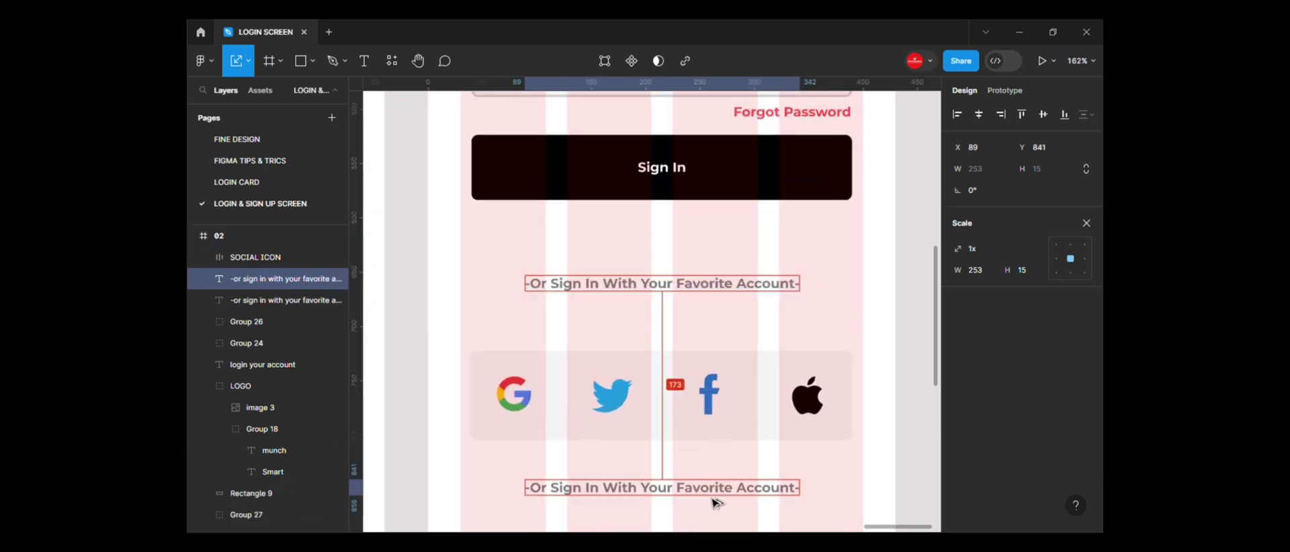
scroll(791, 261, "down", 2)
scroll(791, 261, "down", 2)
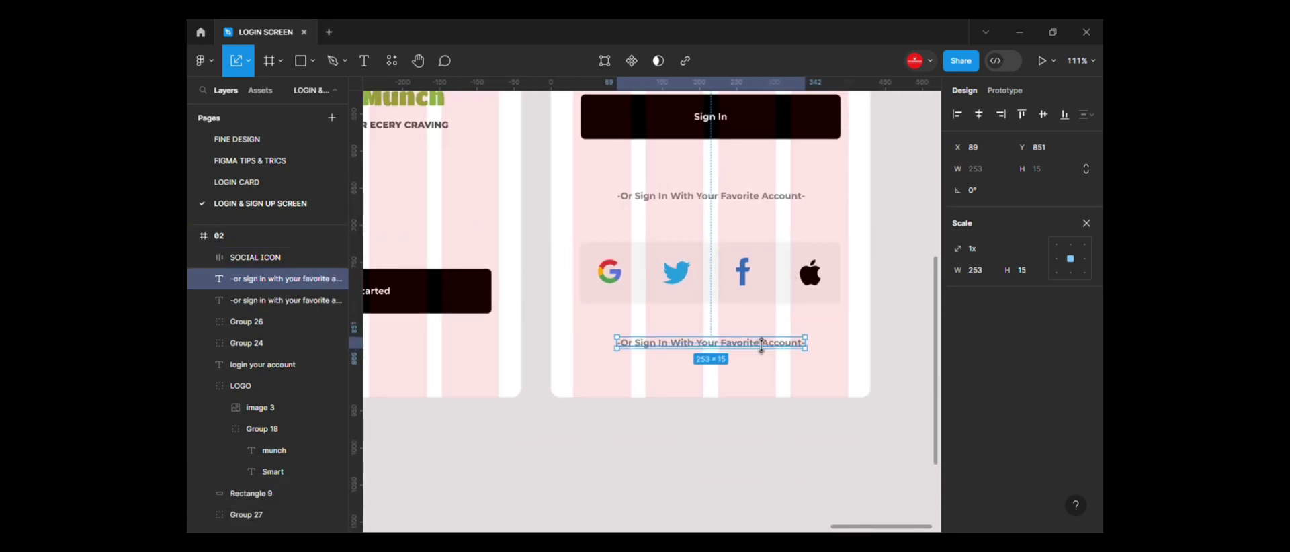
scroll(766, 327, "down", 2)
scroll(723, 366, "up", 2)
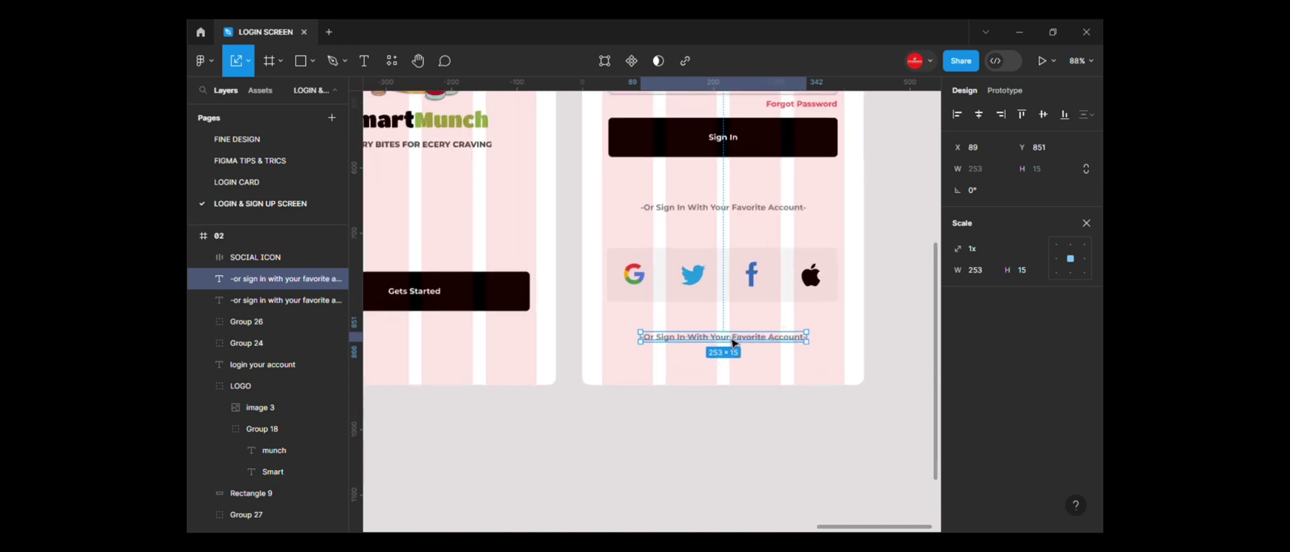
key("v")
scroll(712, 354, "up", 2)
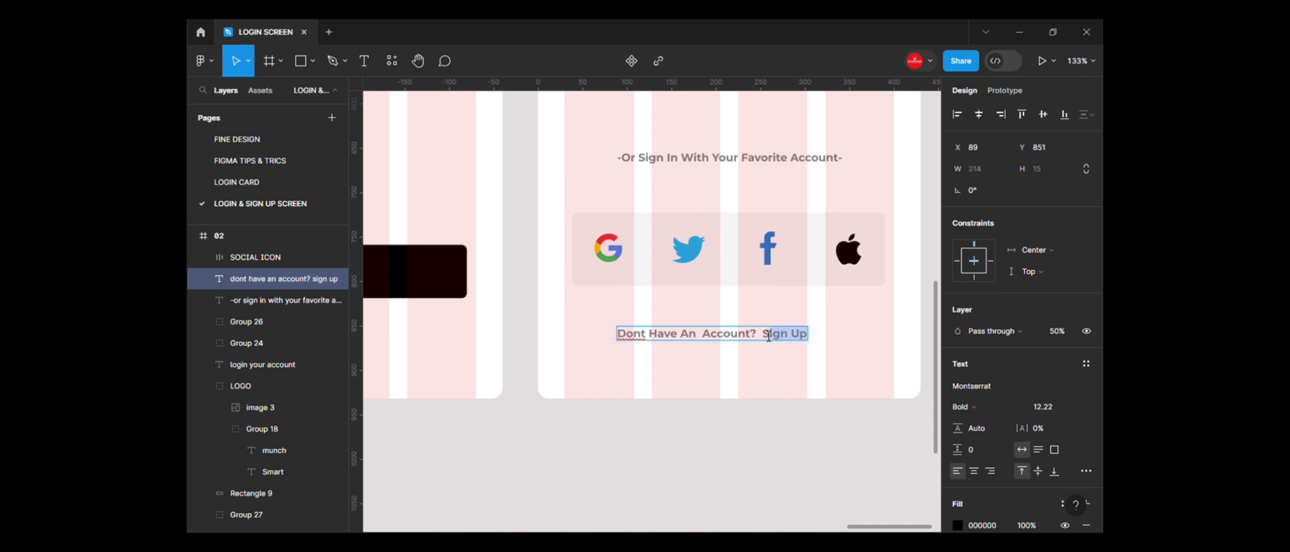
- Make the sign-up line ExtraBold at 100% opacity
left_click(997, 398)
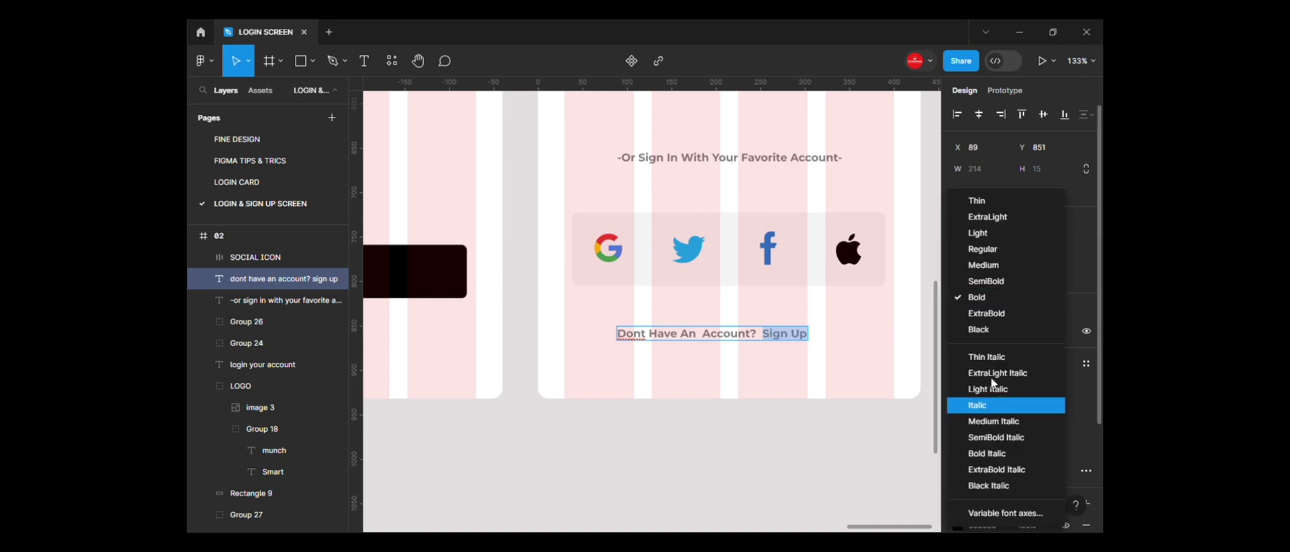
left_click(980, 312)
left_click(957, 525)
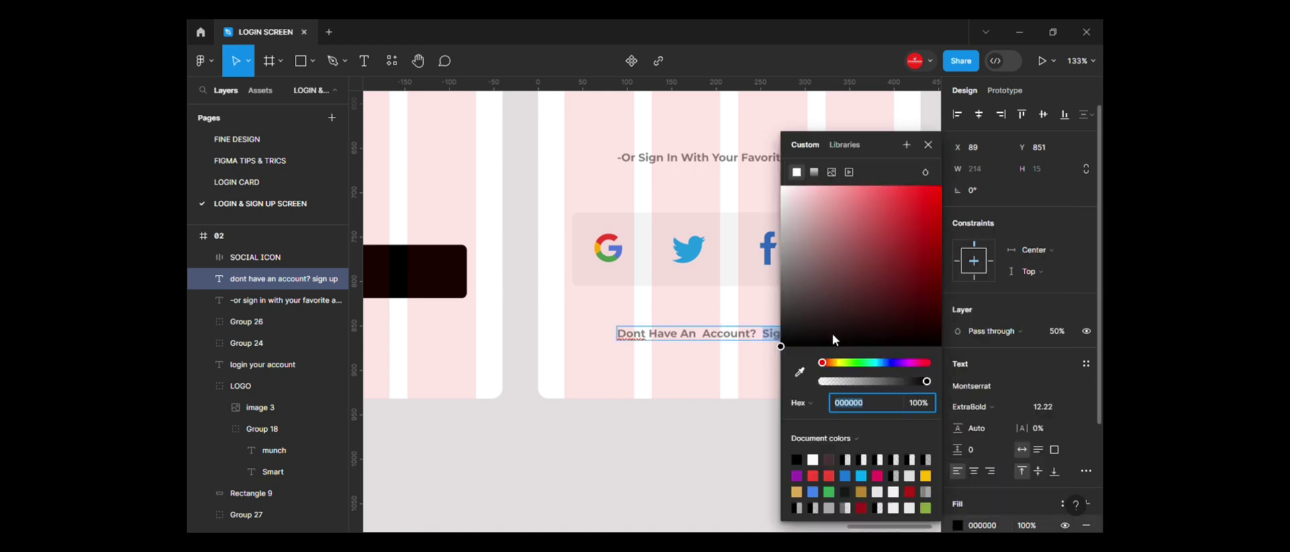
key("Return")
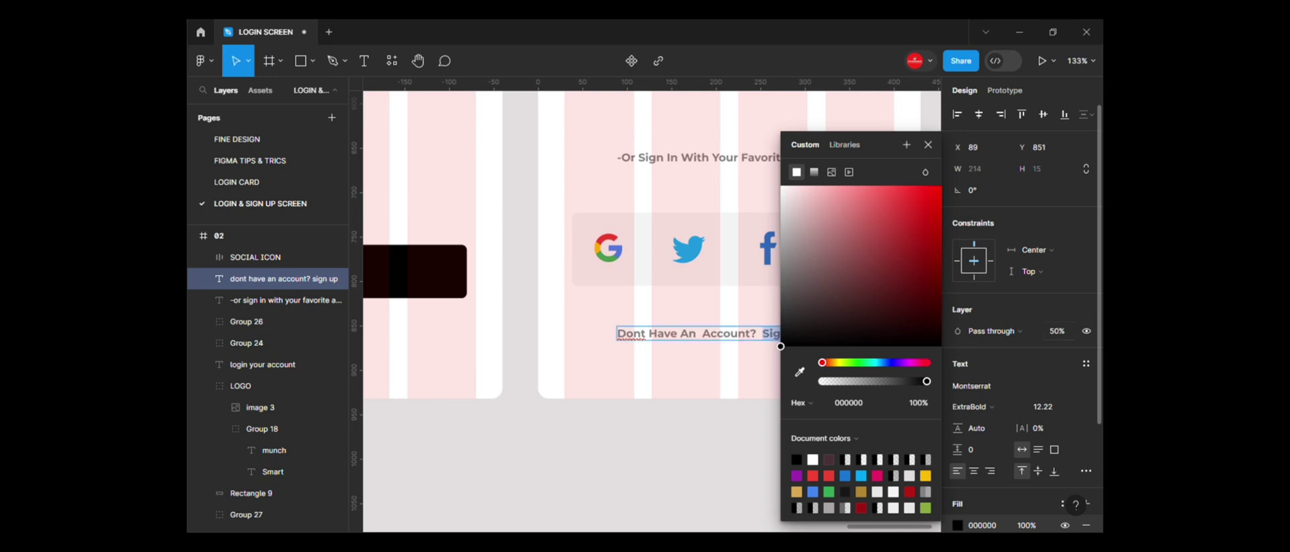
left_click(1057, 332)
type("100")
left_click(927, 144)
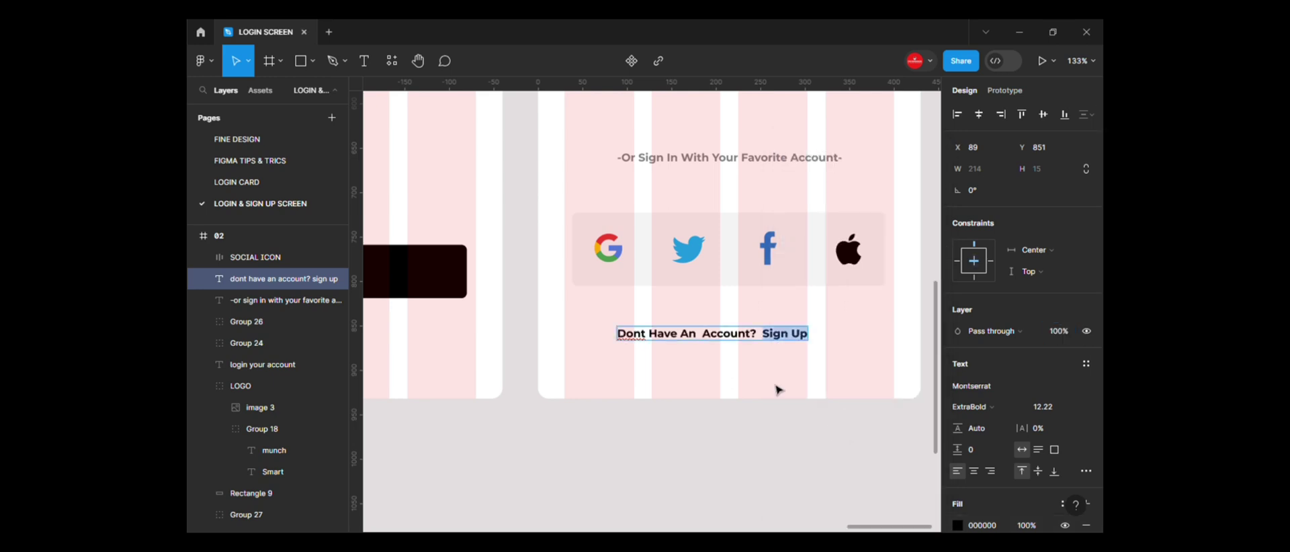
- Set the words 'Dont Have An Account?' to SemiBold with 50% opacity
left_click_drag(759, 336, 616, 336)
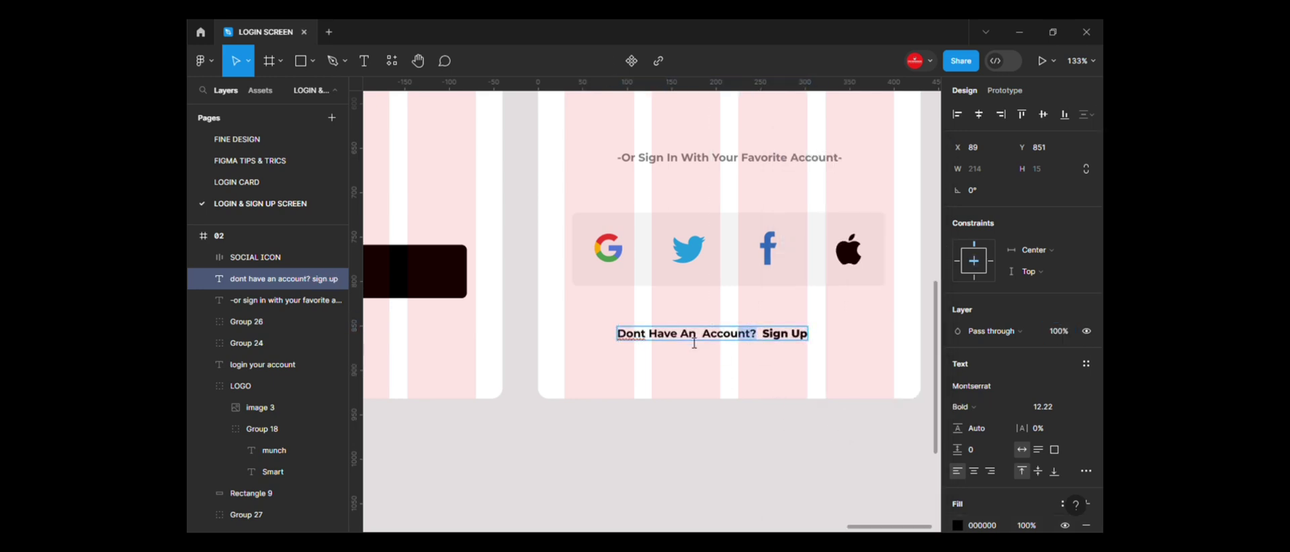
left_click_drag(701, 312, 695, 311)
left_click_drag(764, 339, 625, 340)
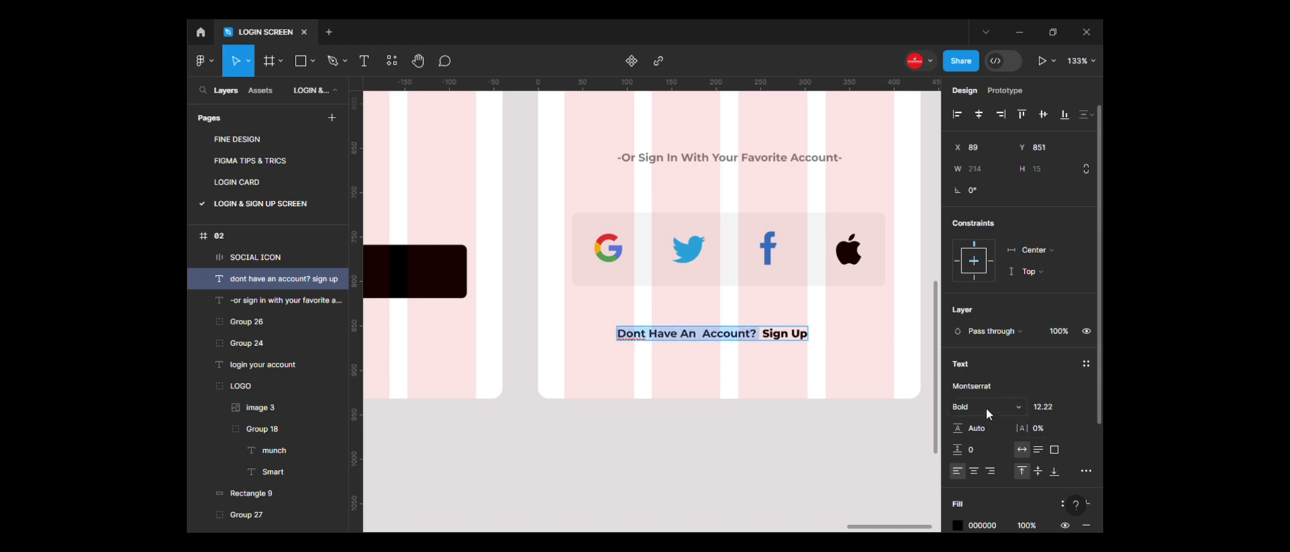
left_click(986, 409)
left_click(994, 281)
left_click(1059, 332)
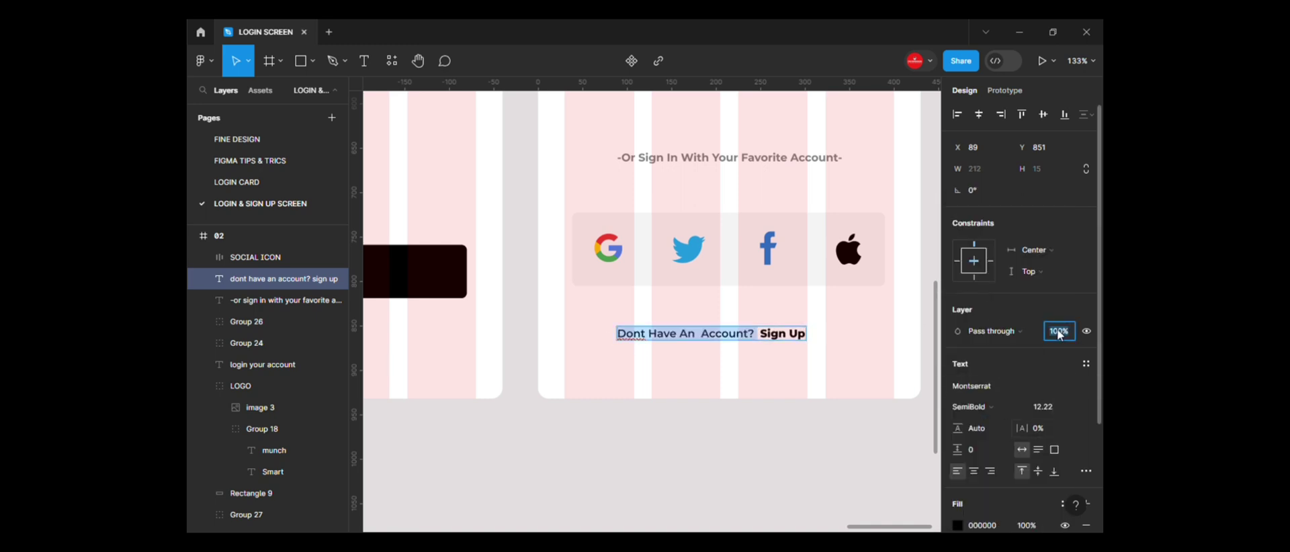
type("50")
key("Return")
- Apply 50% fill opacity to 'Dont Have An Account?' only, leaving 'Sign Up' bold black
scroll(849, 360, "down", 3)
scroll(792, 345, "up", 3)
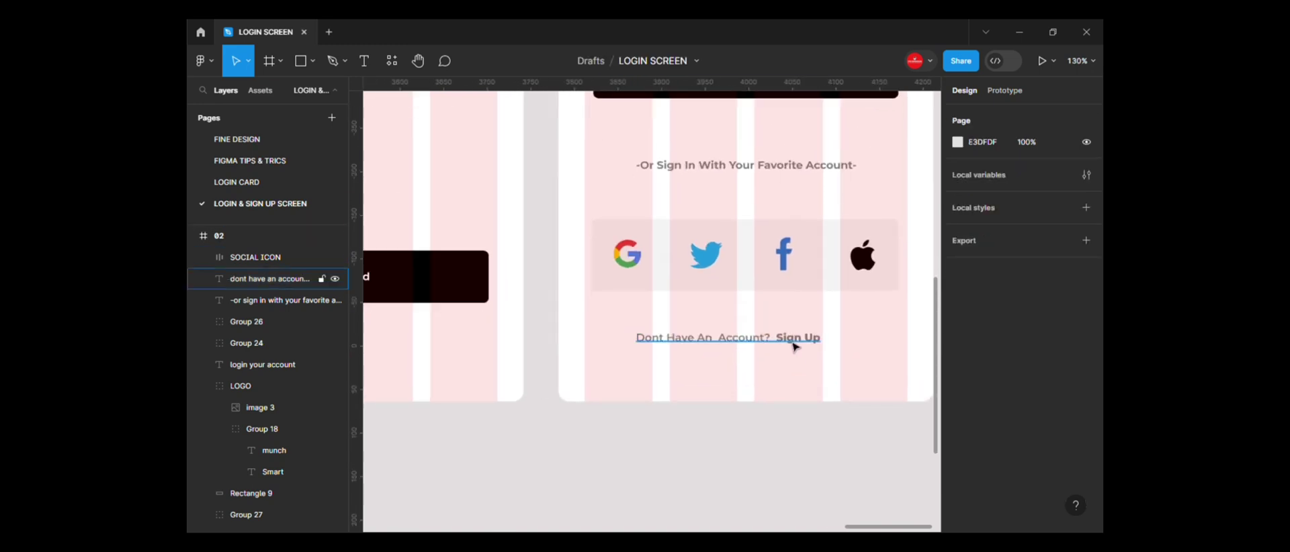
double_click(785, 341)
left_click_drag(786, 341, 827, 342)
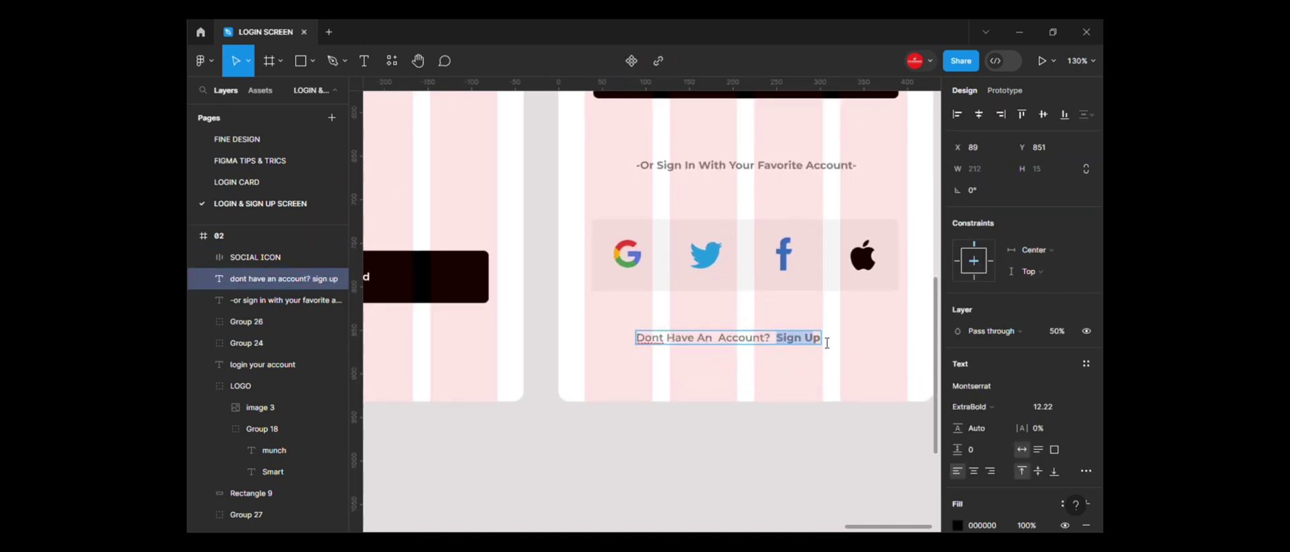
left_click(957, 525)
left_click(1071, 334)
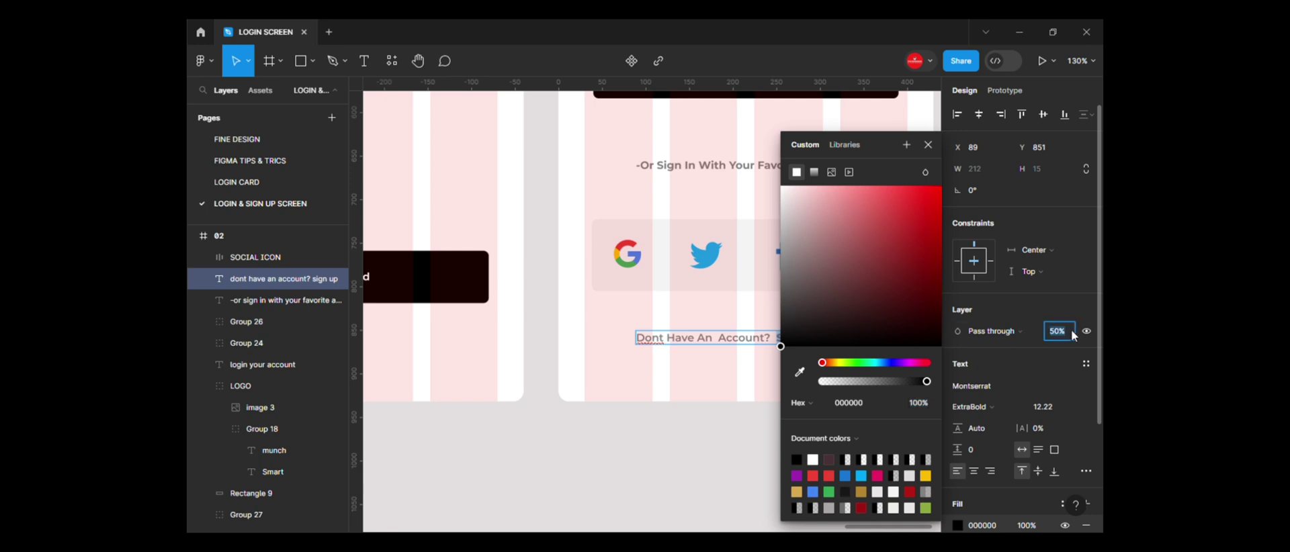
type("100")
left_click(762, 393)
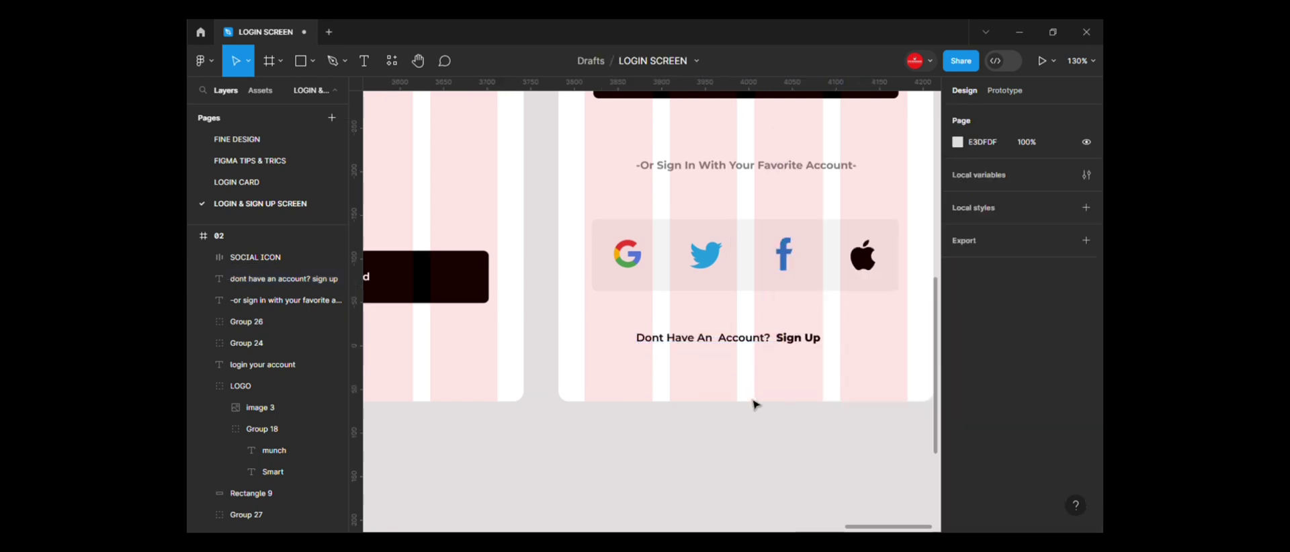
double_click(773, 343)
left_click_drag(774, 343, 637, 339)
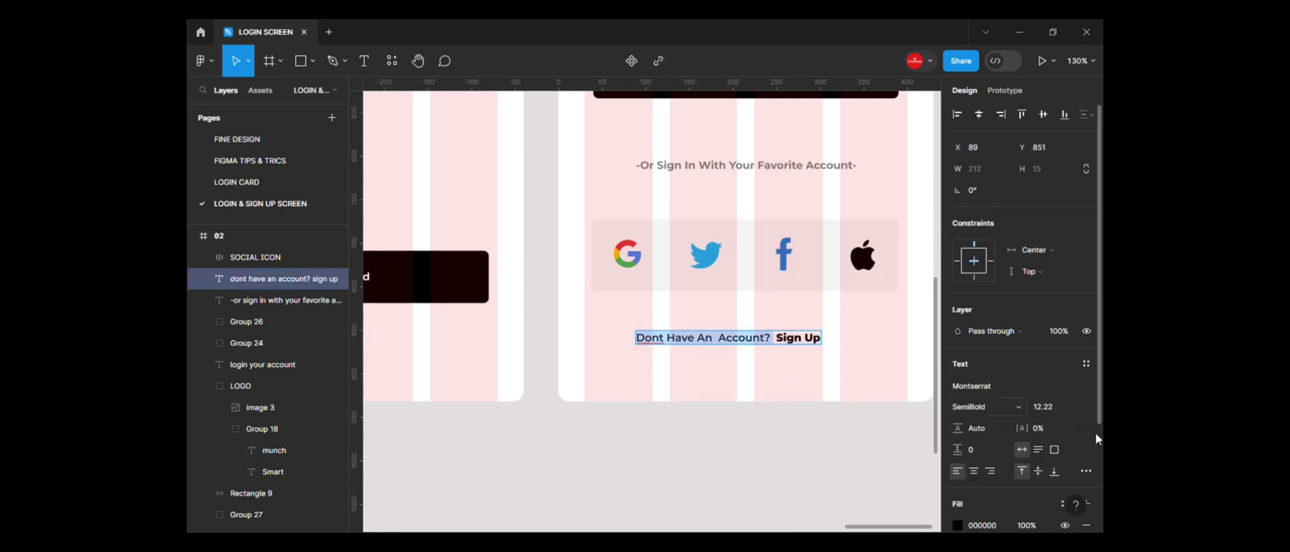
key("Escape")
- Evenly space the sign-in prompt, social icon row and sign-up line with Tidy up
scroll(827, 432, "down", 1)
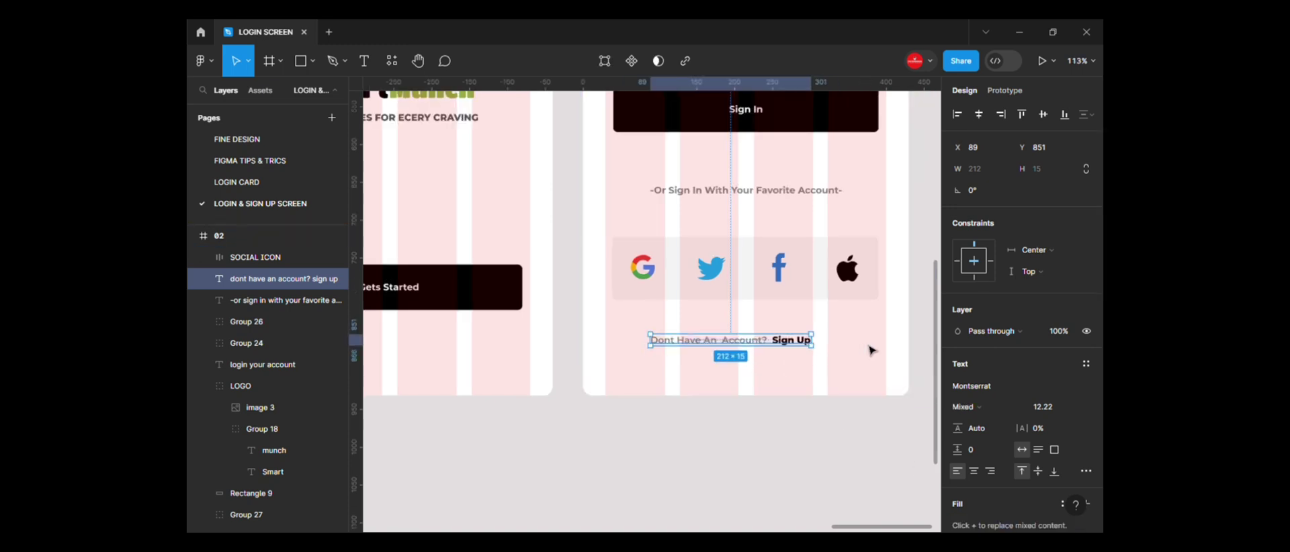
left_click(831, 268, "shift")
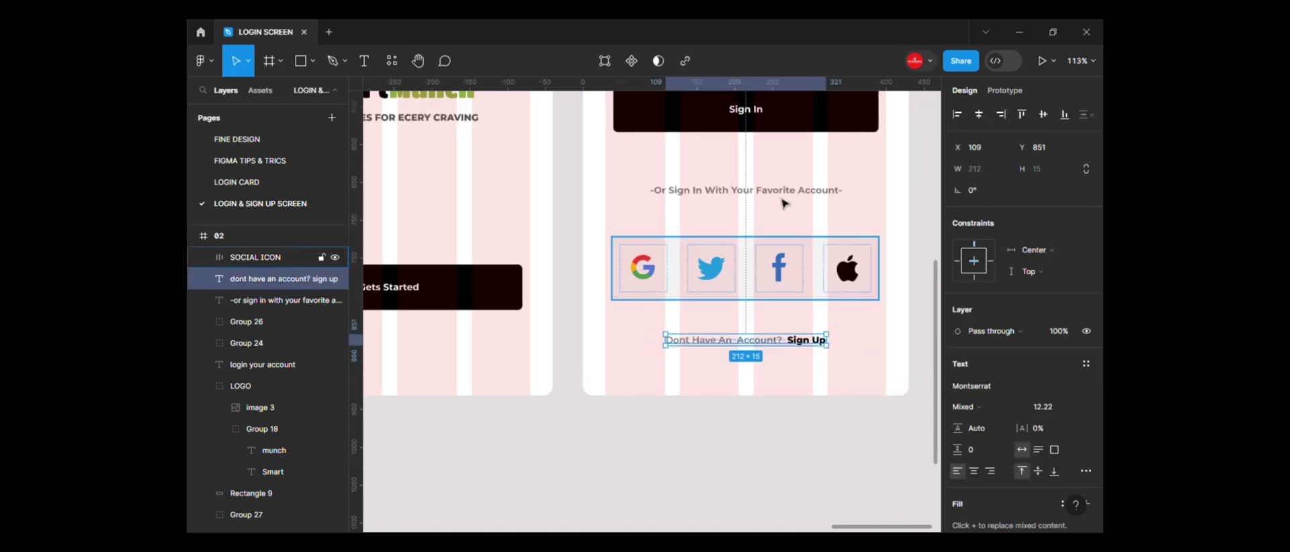
left_click(806, 190, "shift")
left_click(868, 335)
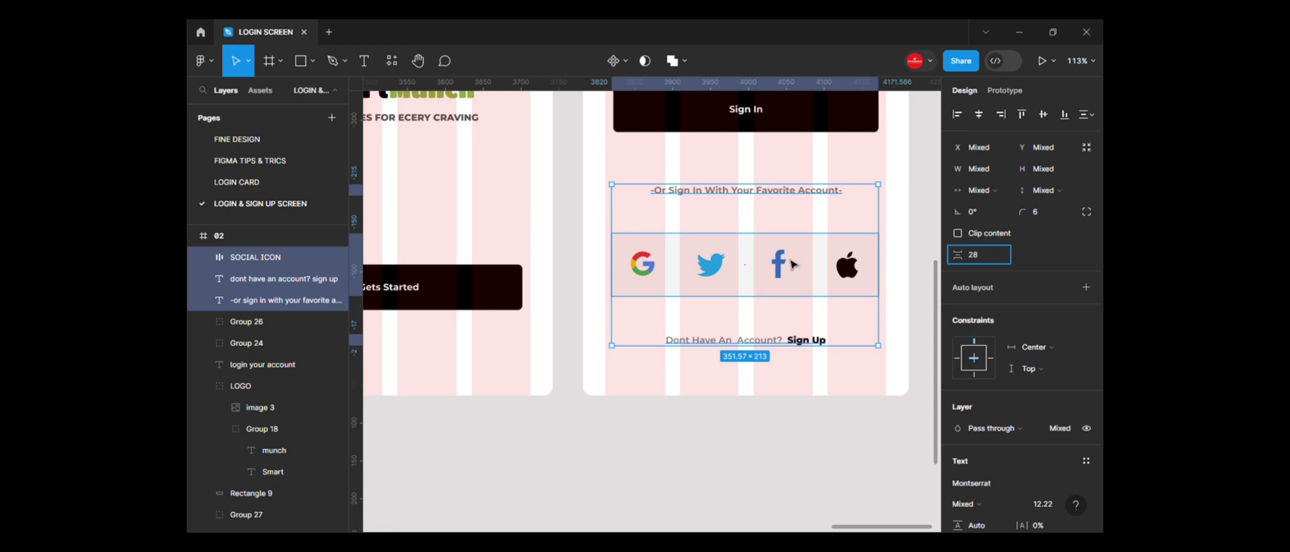
key("Escape")
- Nudge the three items into place beneath Sign In and centre them horizontally
scroll(748, 236, "up", 1)
left_click(747, 236)
left_click(736, 299, "shift")
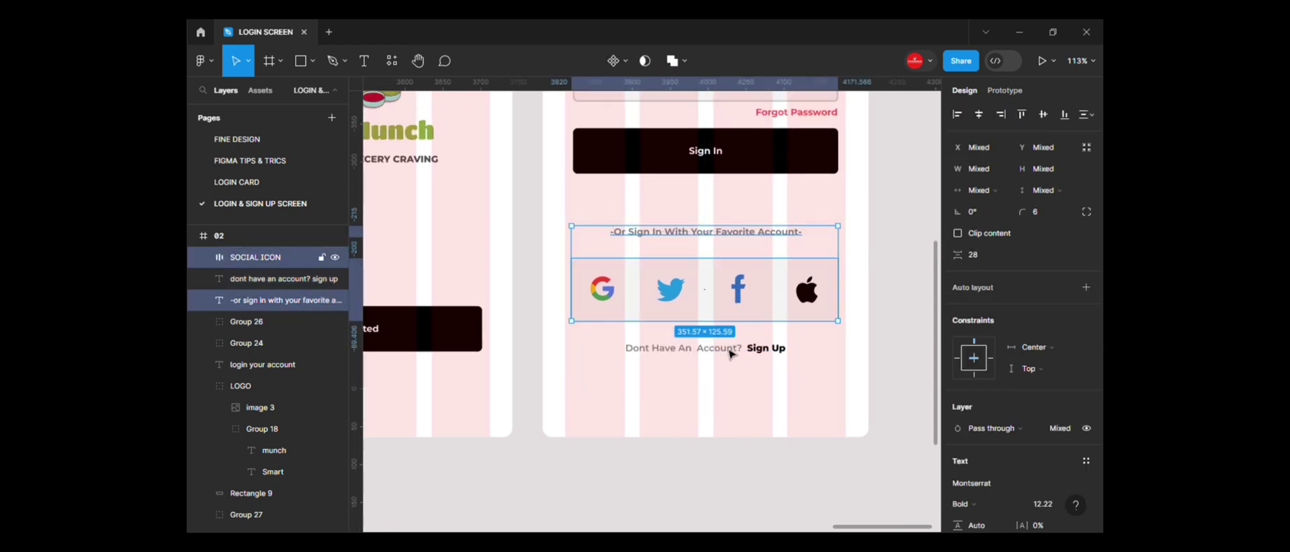
left_click(739, 348, "shift")
key("shift+Up")
left_click_drag(757, 297, 757, 310)
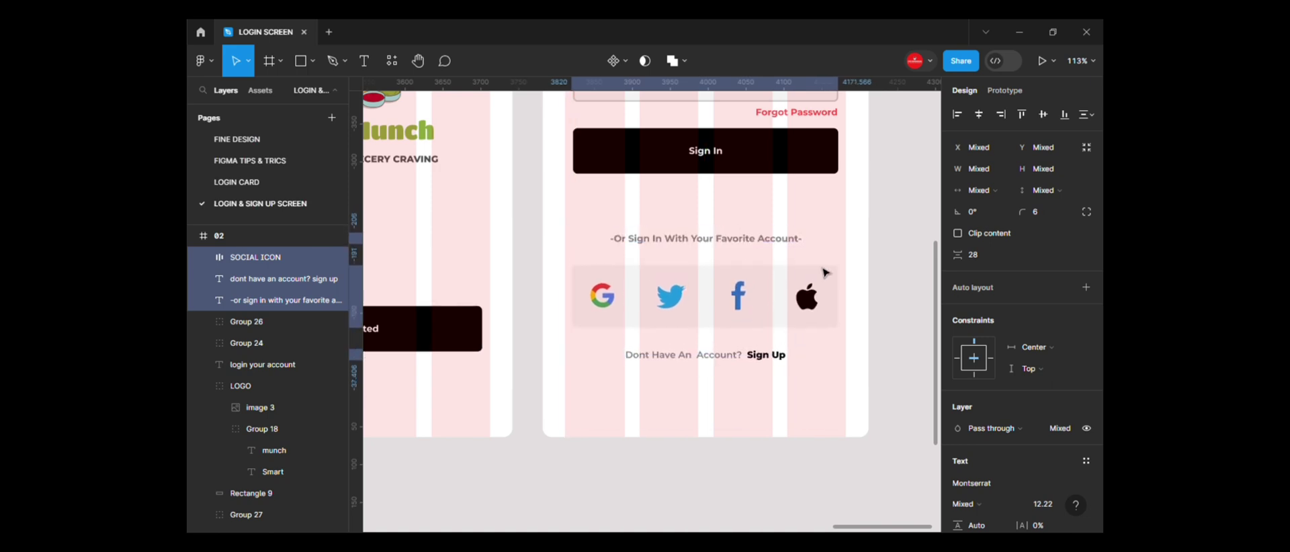
left_click(980, 114)
- Place the leaf image at the login screen's top-right beside the heading
left_click(907, 239)
scroll(815, 276, "down", 5)
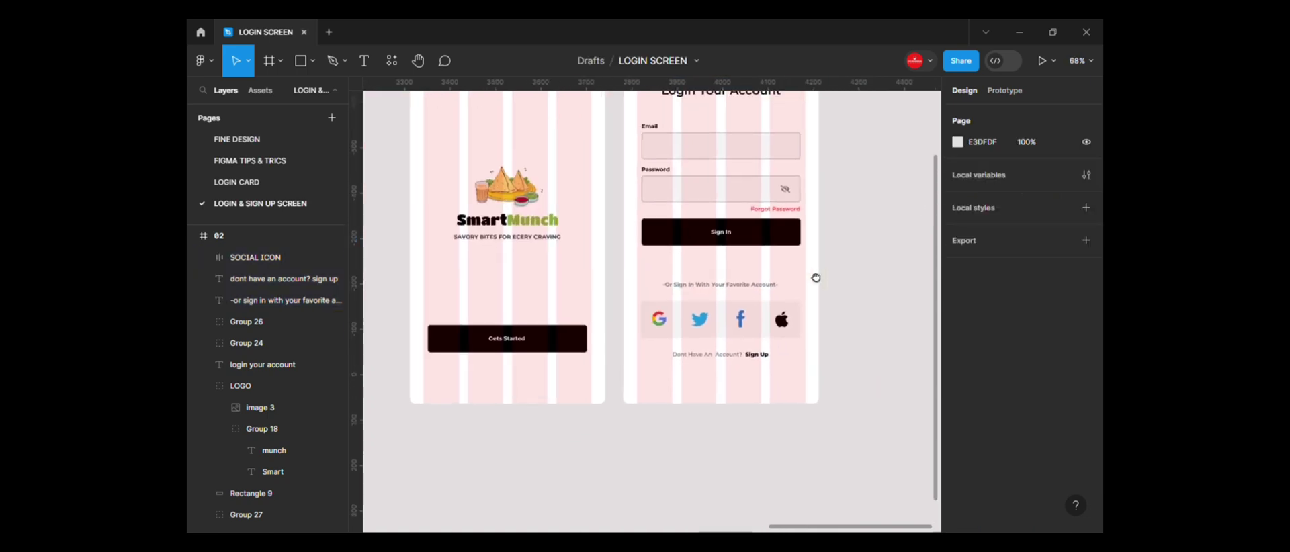
left_click_drag(380, 282, 678, 230)
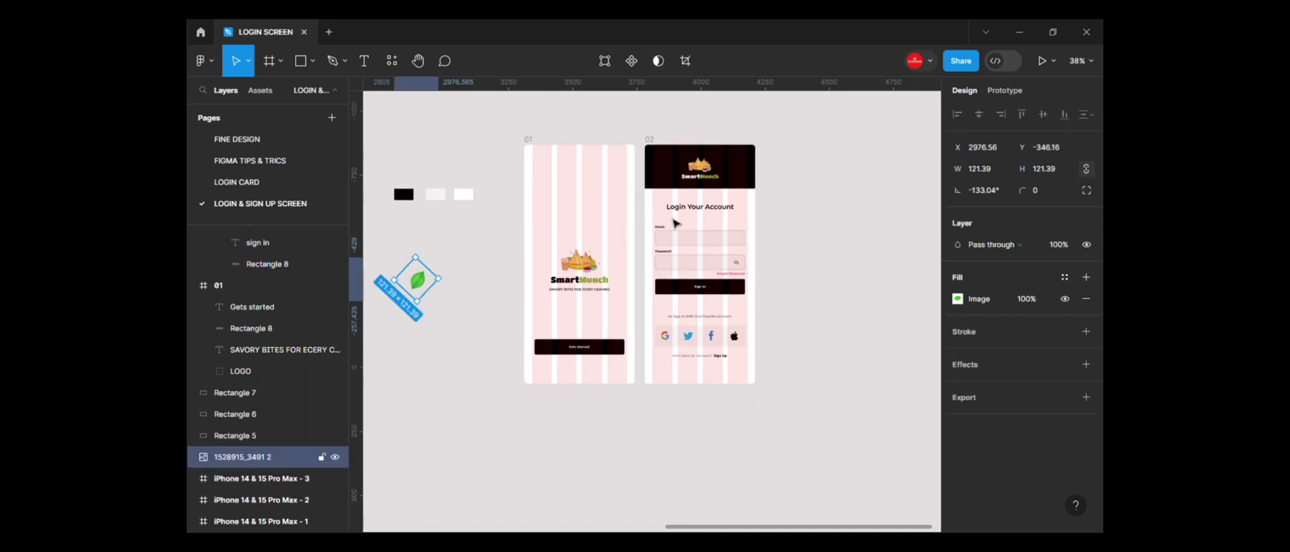
scroll(686, 227, "up", 2)
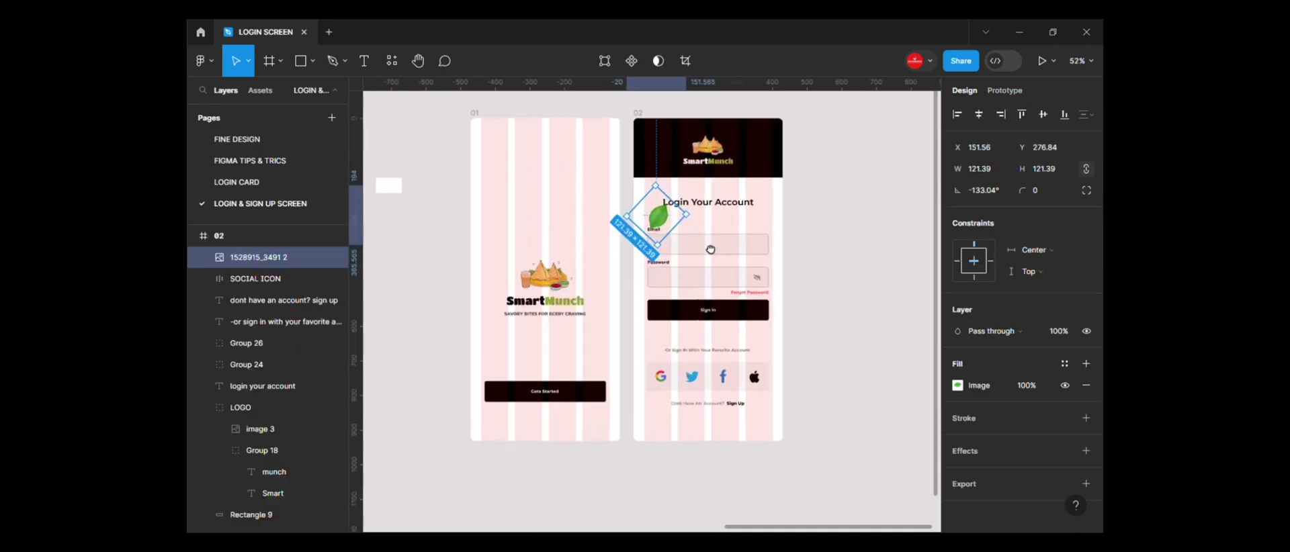
mouse_move(686, 227)
left_mouse_down()
mouse_move(729, 225)
mouse_move(584, 338)
left_mouse_up()
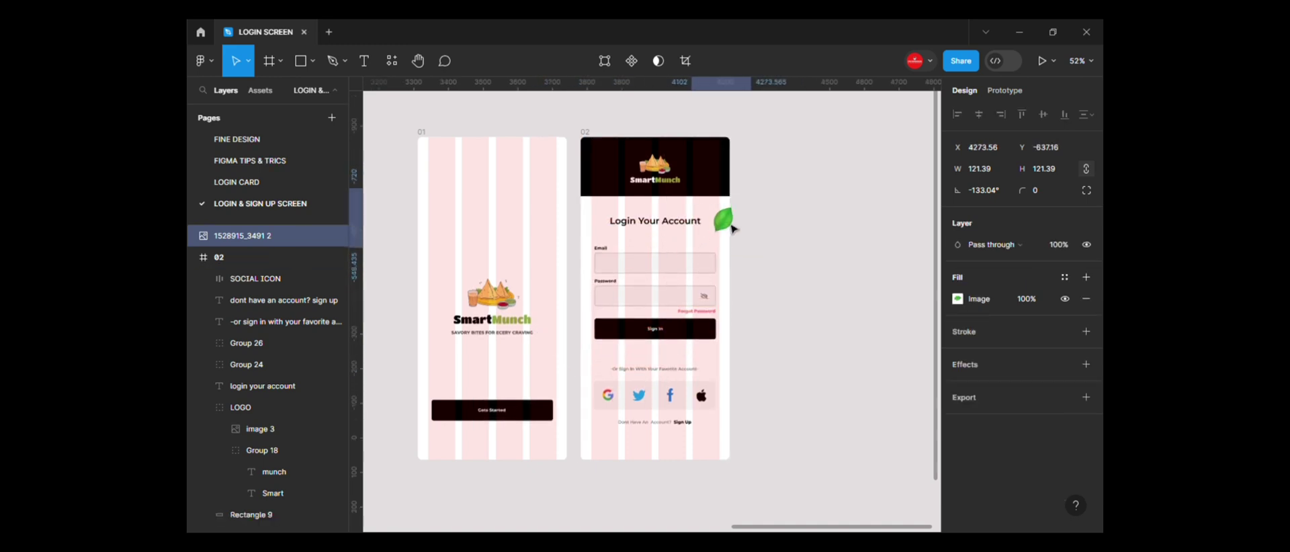
left_click_drag(585, 338, 722, 228)
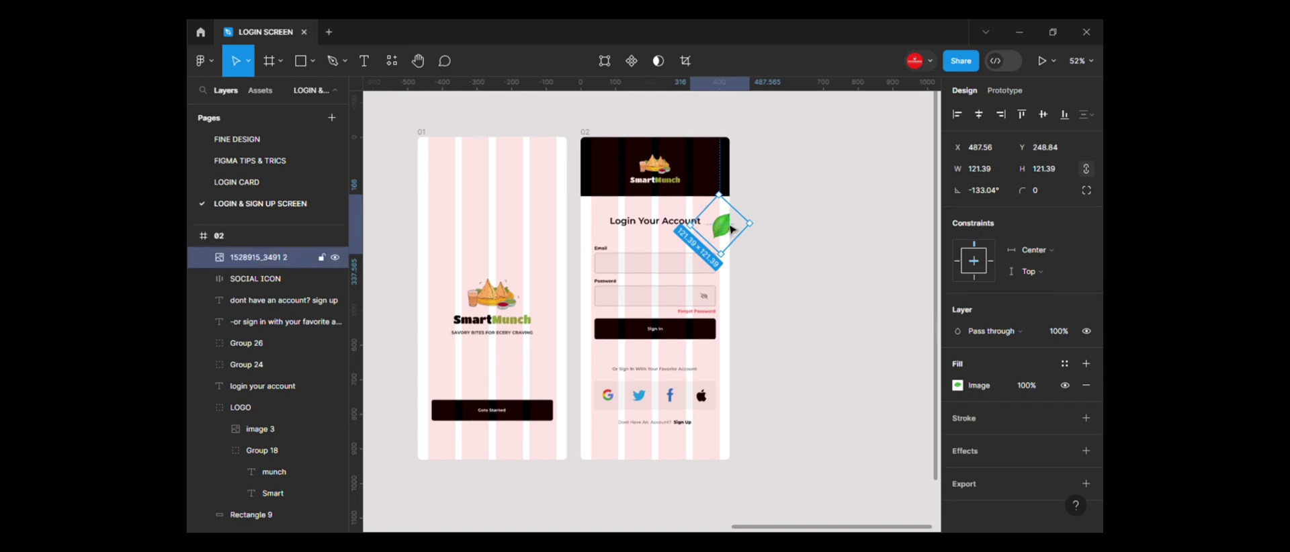
- Duplicate the leaf, flip the copy horizontally, shrink it and move it to the left edge
key("ctrl+d")
scroll(718, 282, "up", 2)
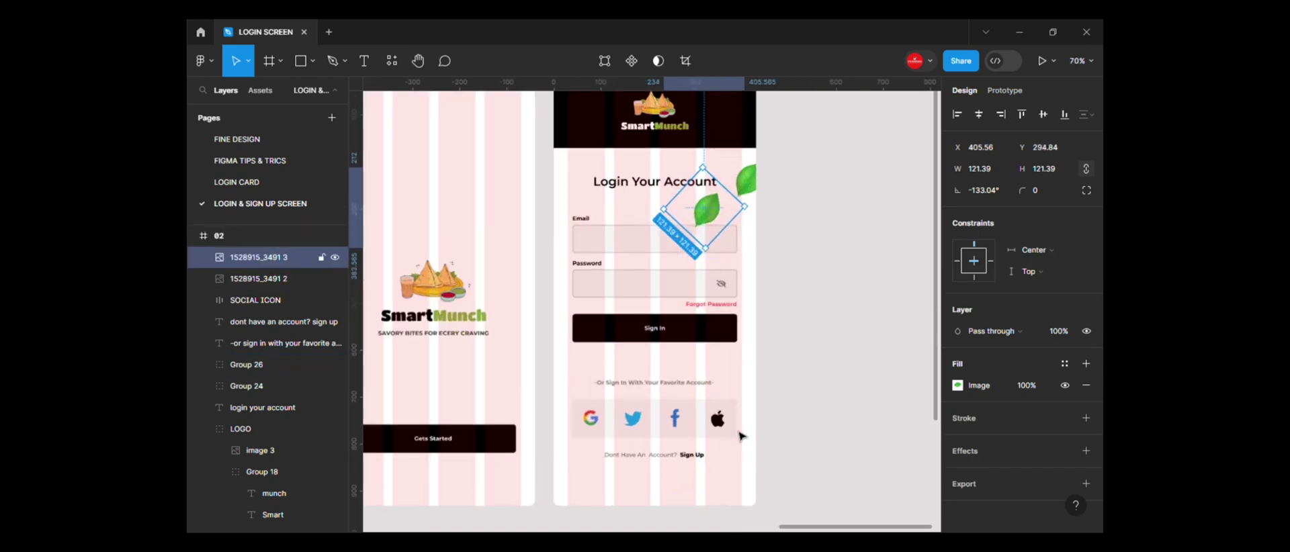
right_click(695, 222)
left_click(739, 496)
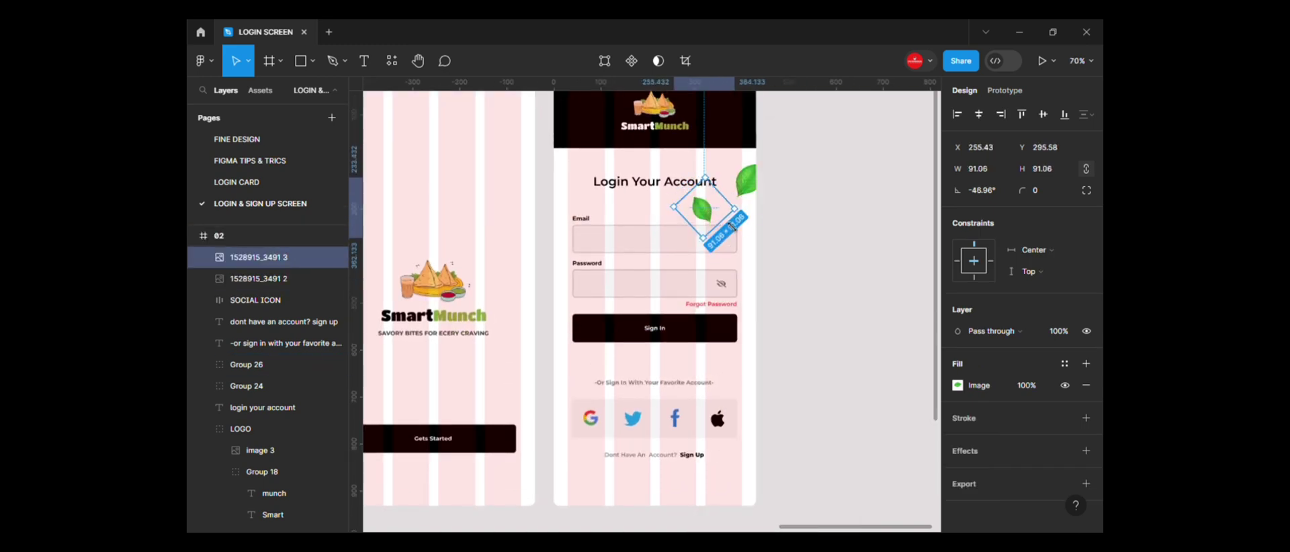
mouse_move(732, 226)
left_mouse_down()
mouse_move(710, 218)
mouse_move(563, 363)
mouse_move(530, 257)
mouse_move(586, 296)
left_mouse_up()
- Flip the small leaf back and move it to the frame's bottom-right corner
scroll(558, 377, "down", 3)
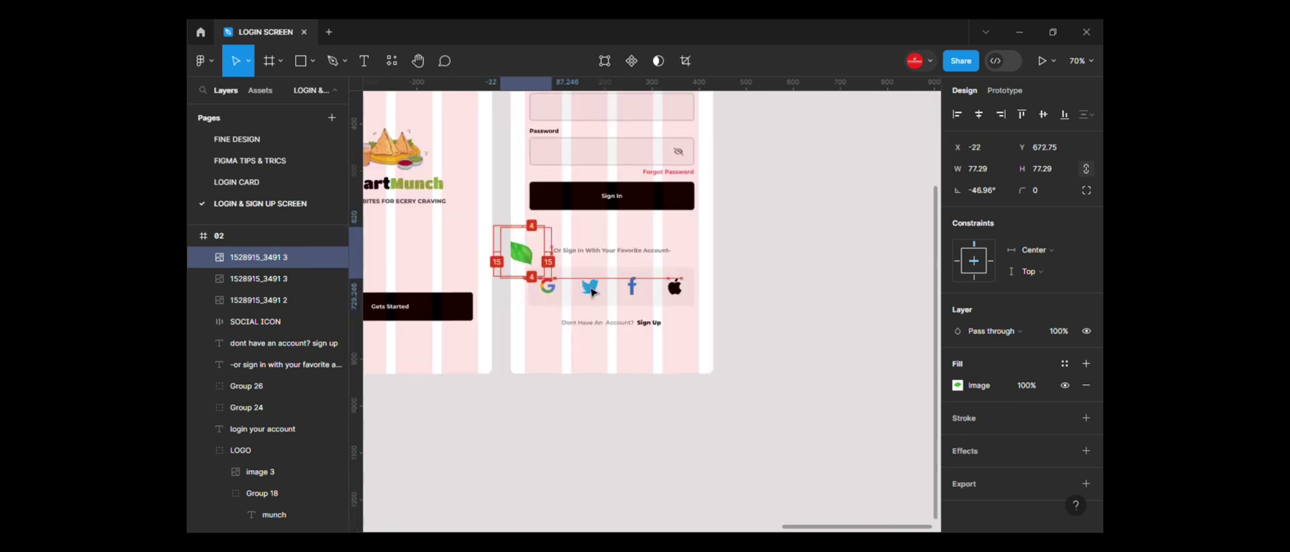
right_click(585, 292)
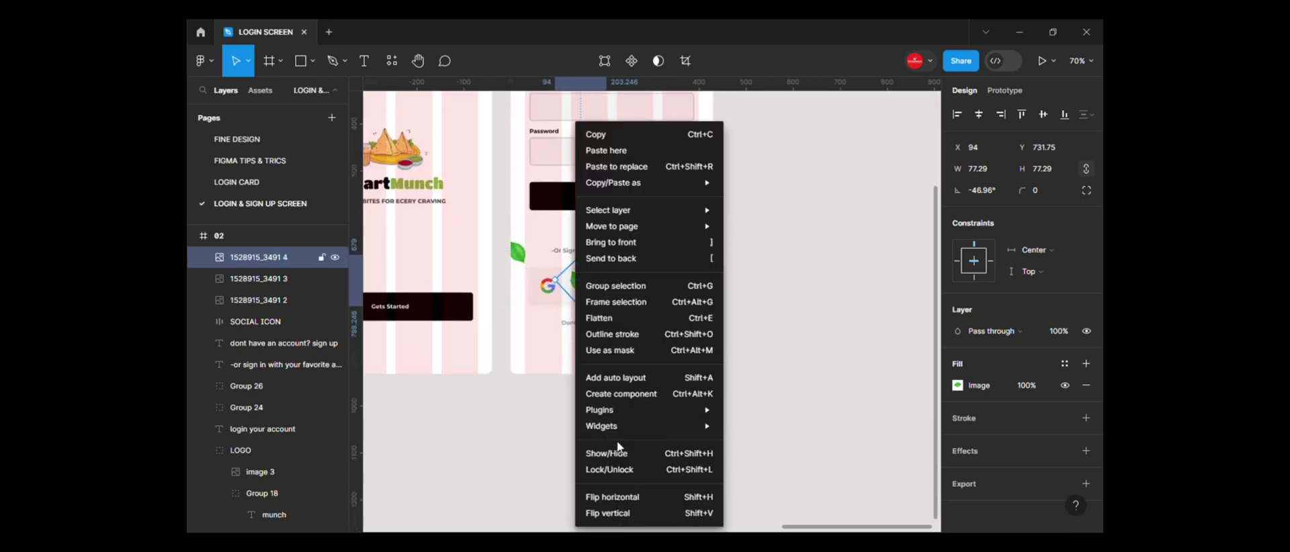
left_click(605, 495)
left_click_drag(583, 289, 710, 365)
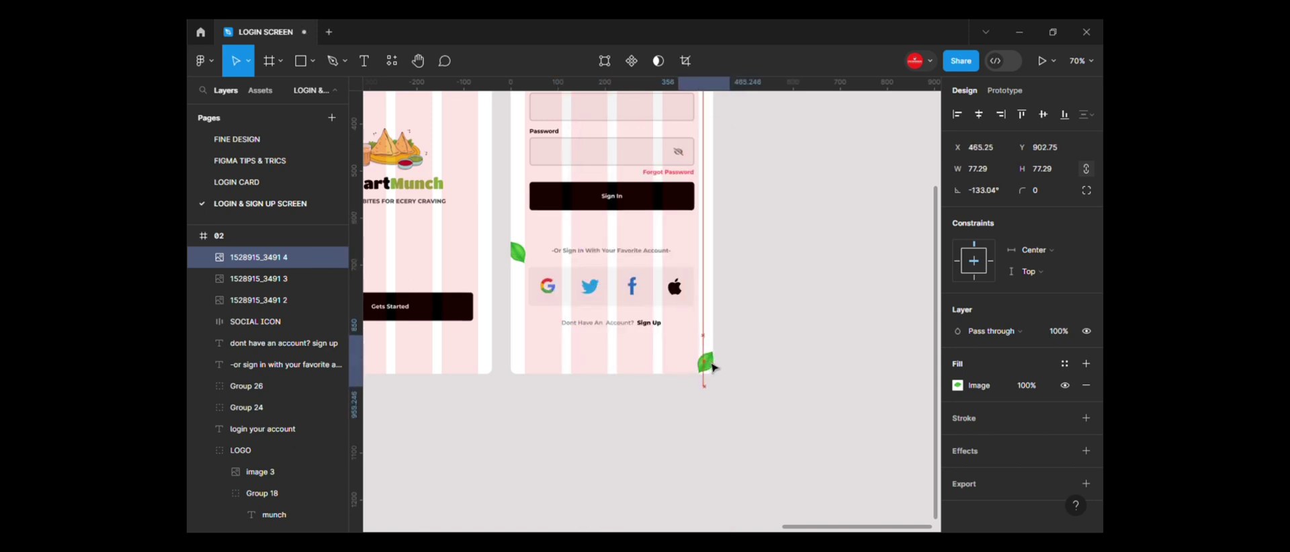
left_click(765, 348)
scroll(731, 346, "down", 3)
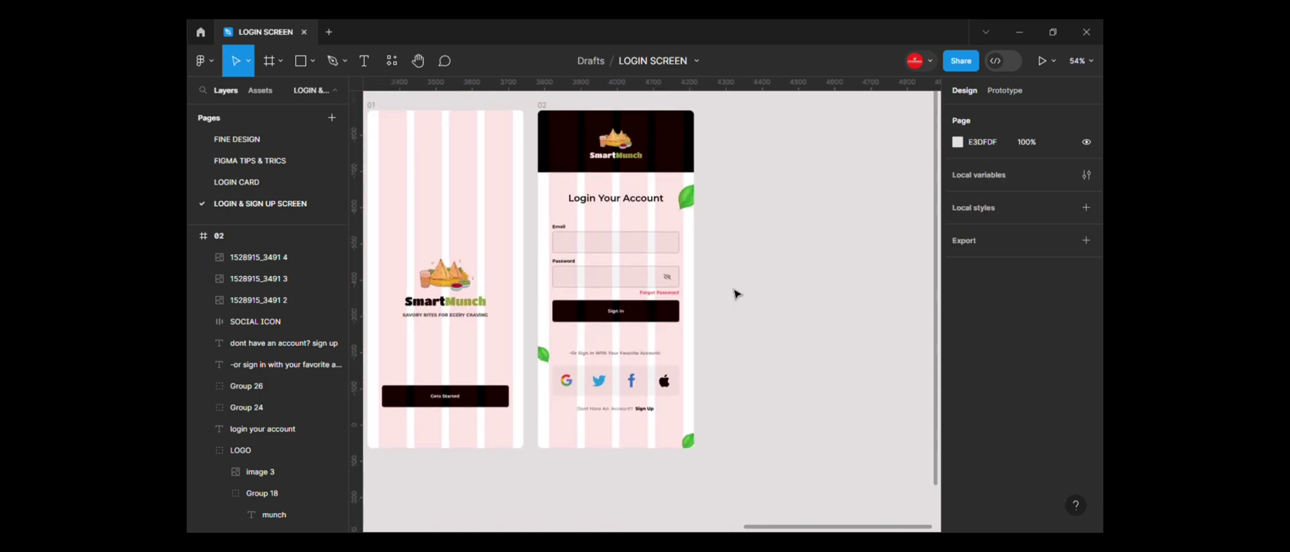
- Stack the login form elements with wider even gaps, then group email, password and Sign In
scroll(736, 294, "up", 2)
scroll(623, 362, "up", 1)
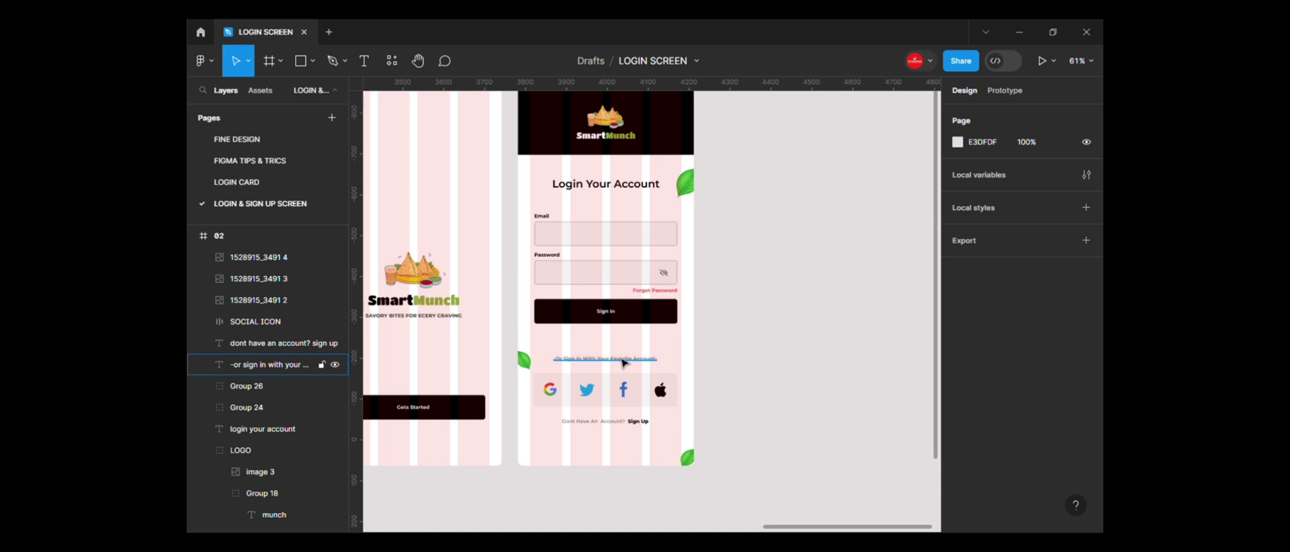
scroll(623, 363, "down", 1)
left_click_drag(699, 443, 679, 181)
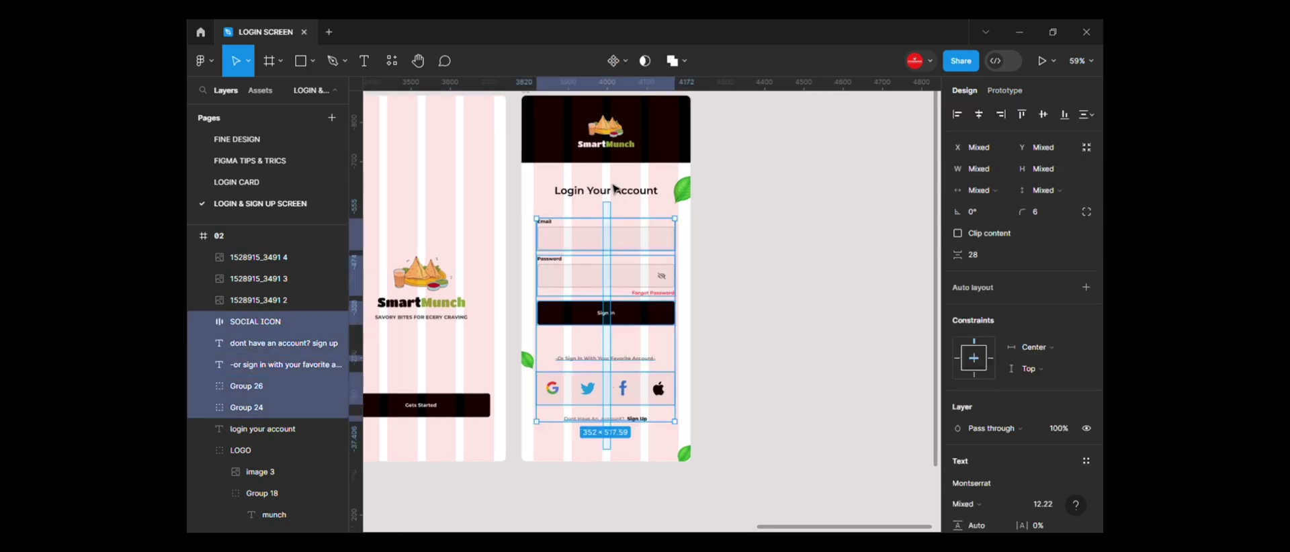
key("ctrl+alt+t")
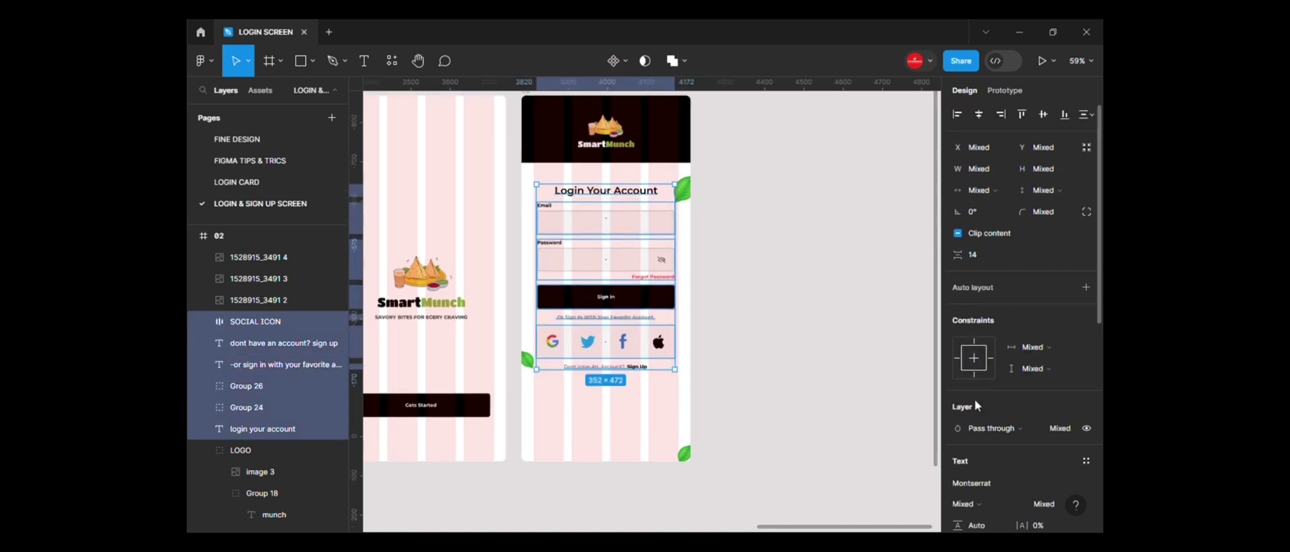
left_click_drag(960, 254, 745, 251)
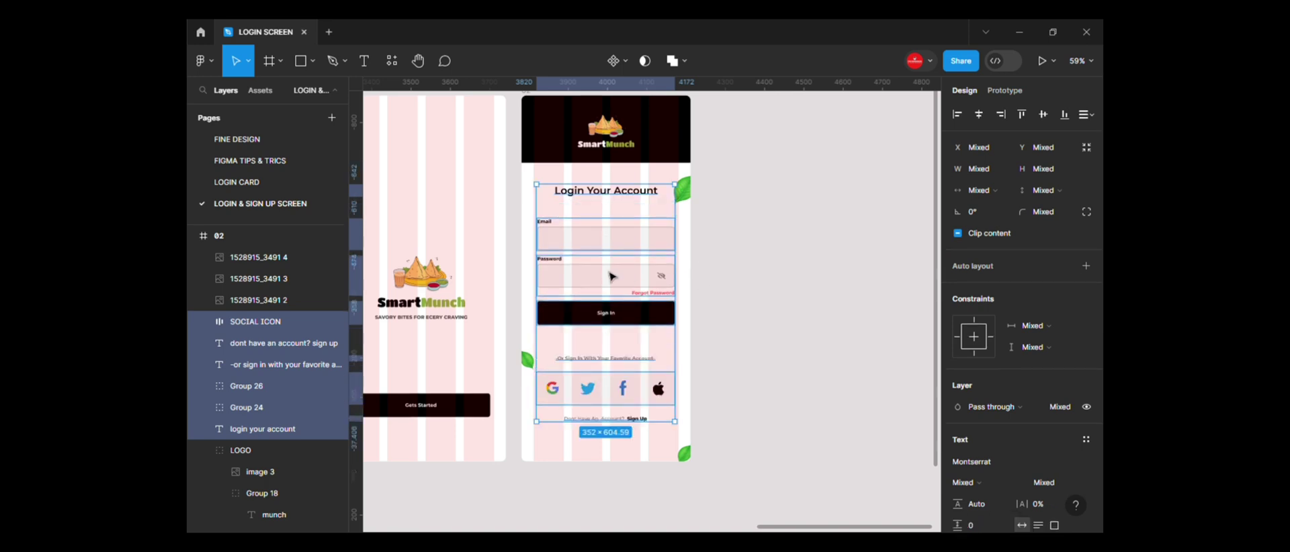
left_click(745, 250)
left_click_drag(602, 219, 606, 336)
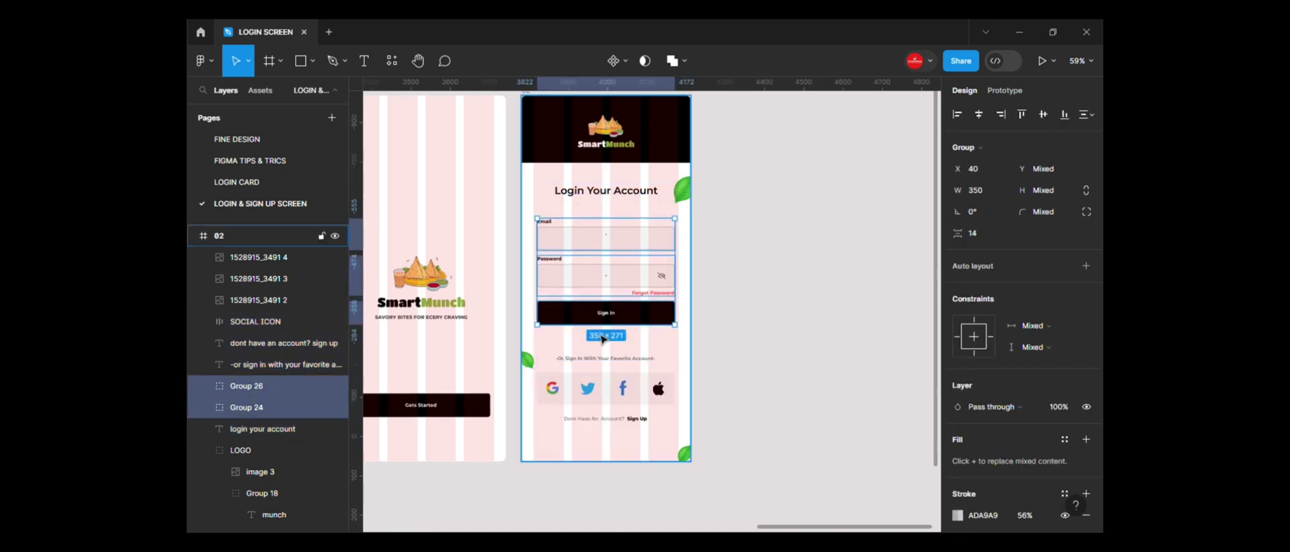
key("ctrl+g")
- Position the Or Sign In With text, social icons and sign-up line lower beneath the group
left_click(607, 360)
left_click(604, 395, "shift")
left_click(608, 418, "shift")
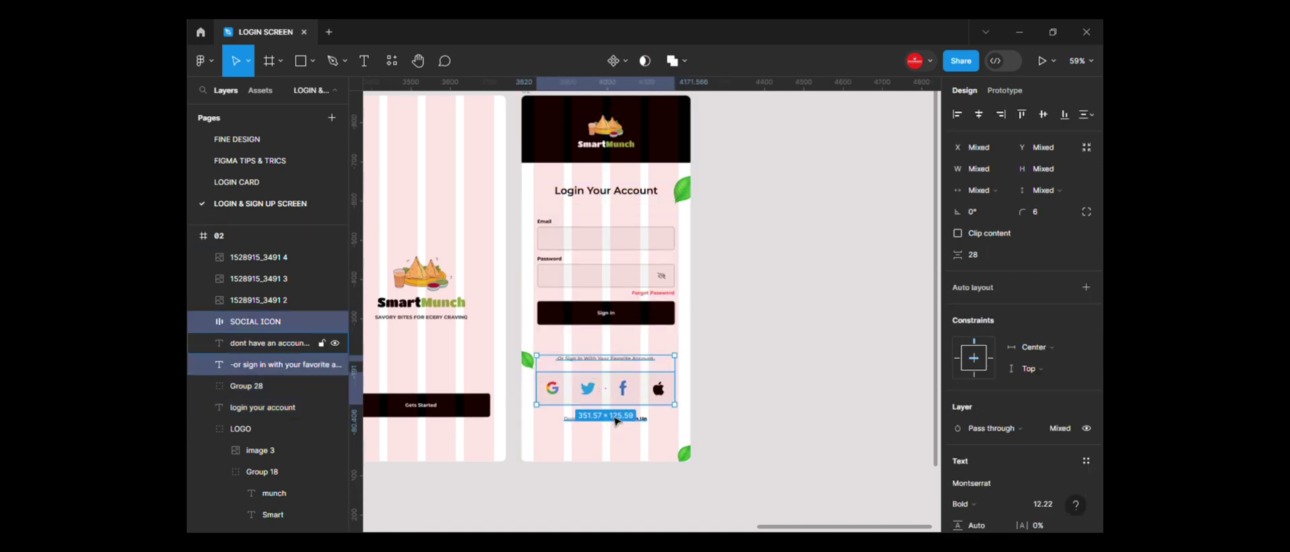
left_click(612, 317, "shift")
key("ctrl+alt+shift+t")
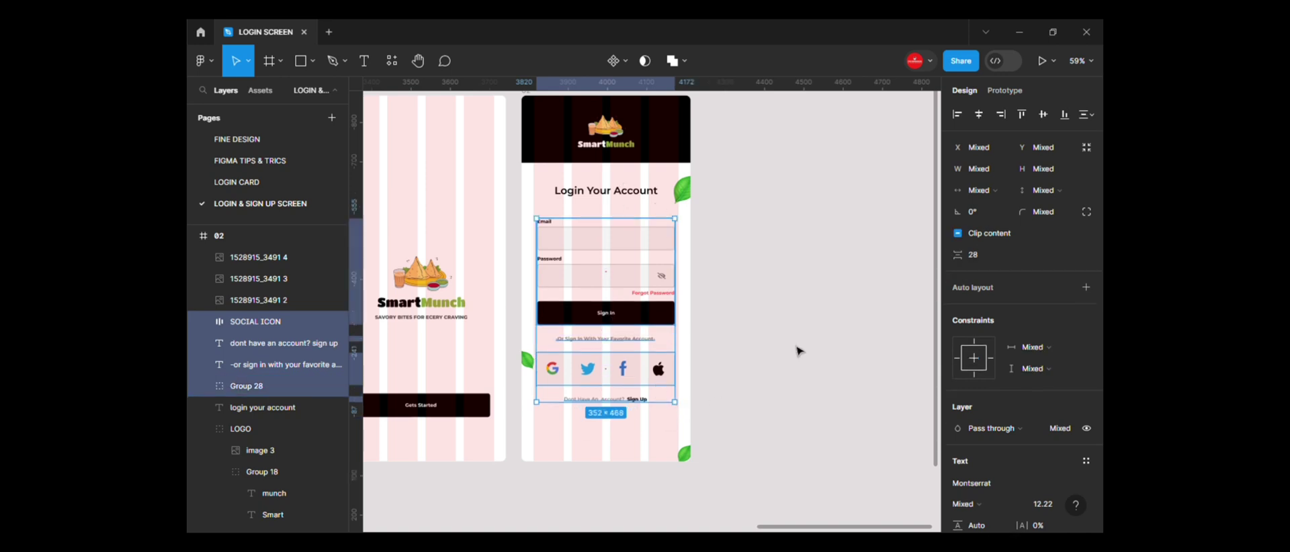
left_click(827, 314)
scroll(591, 437, "up", 1)
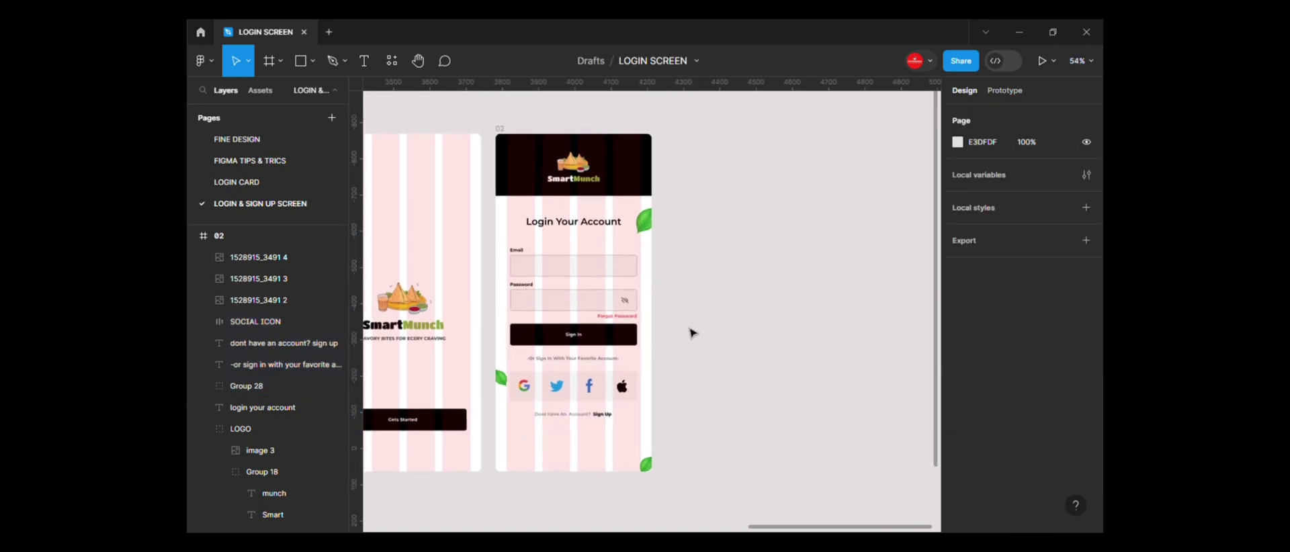
scroll(592, 457, "up", 1)
left_click(591, 426)
left_click(592, 370, "shift")
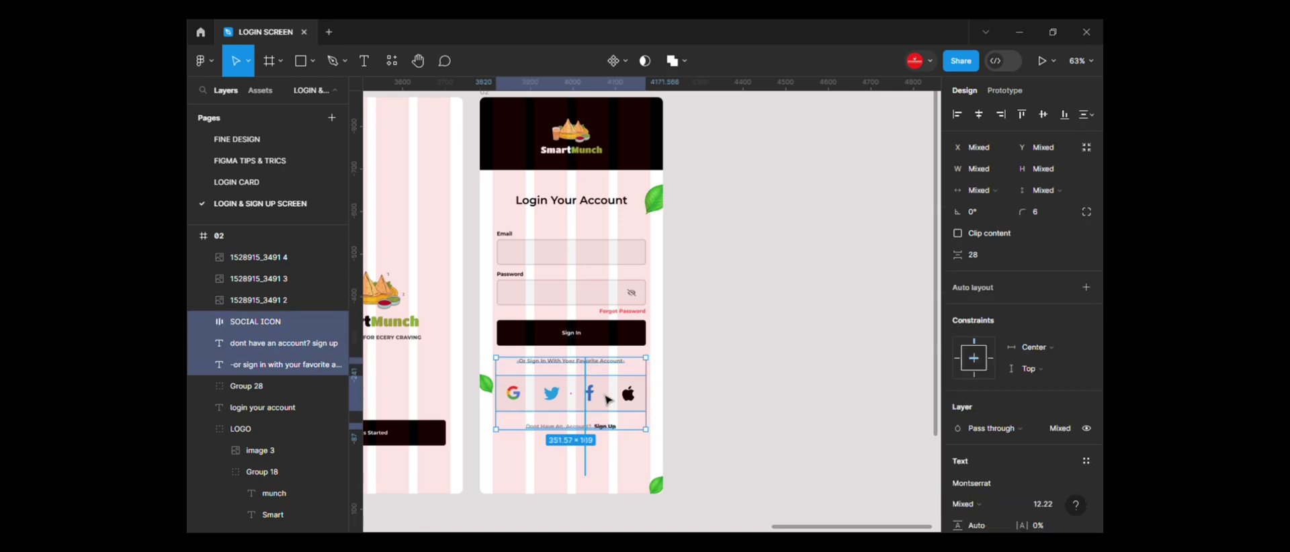
left_click_drag(605, 406, 607, 422)
key("Down")
key("Down")
key("Down")
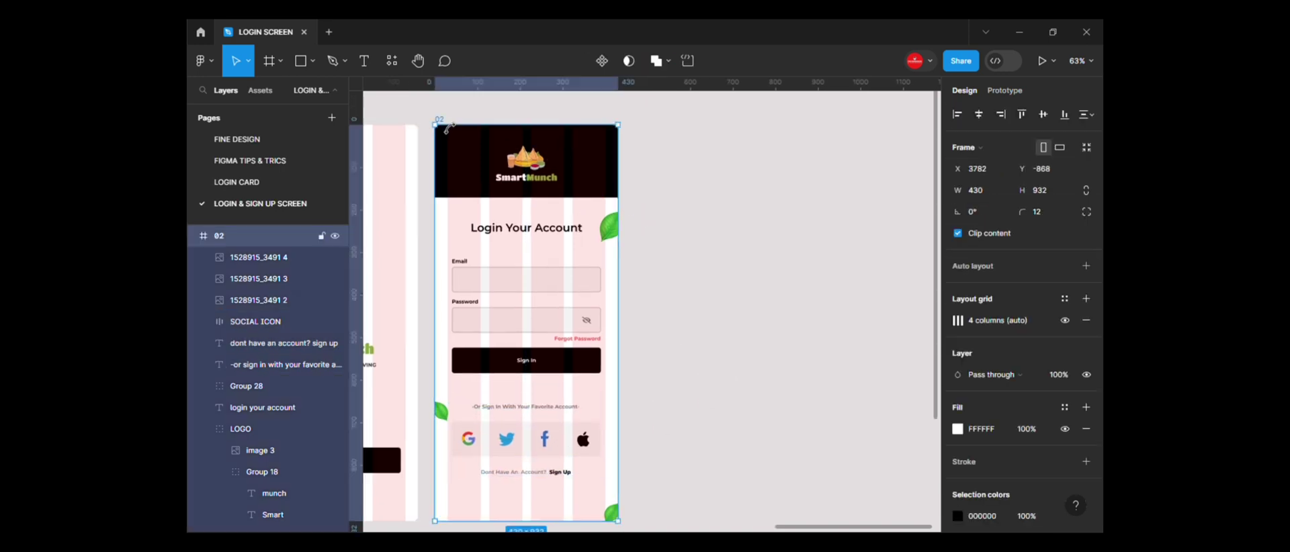
- Duplicate login frame 02 as frame 3 and move its social section down about 38 px
left_click(437, 121)
key("ctrl+d")
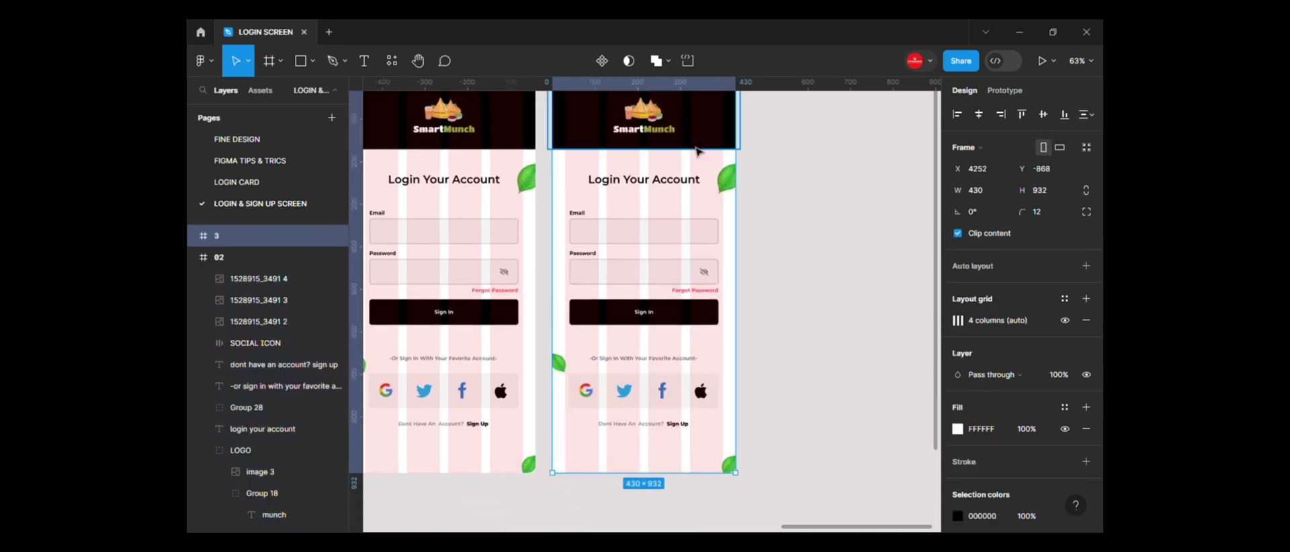
left_click(766, 309)
scroll(689, 412, "down", 2)
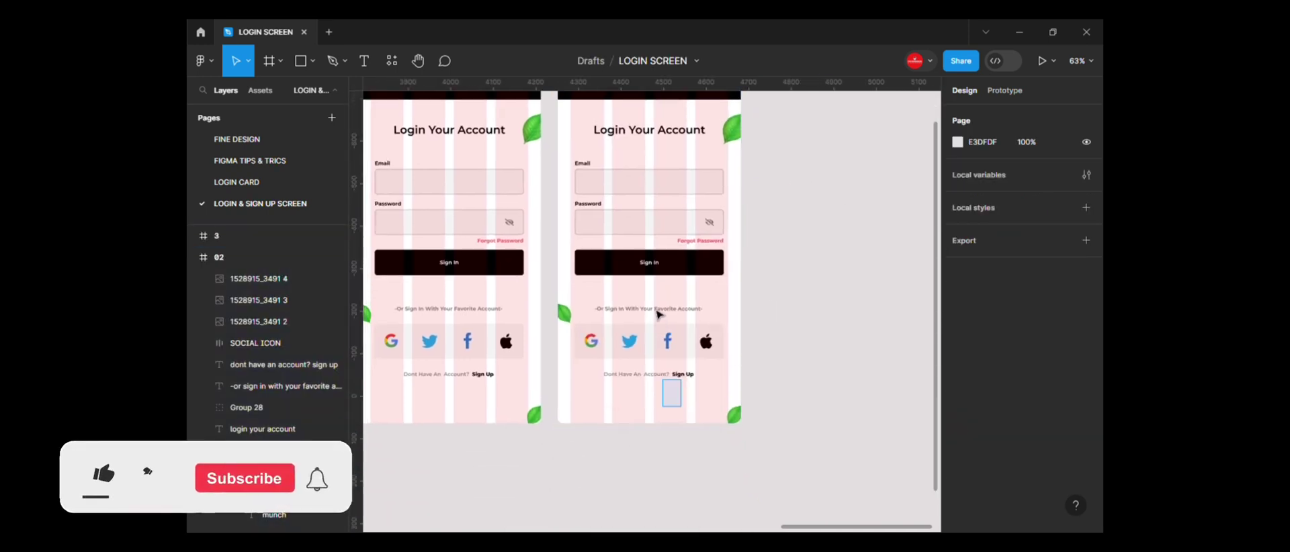
left_click_drag(680, 406, 657, 309)
left_click_drag(682, 352, 682, 379)
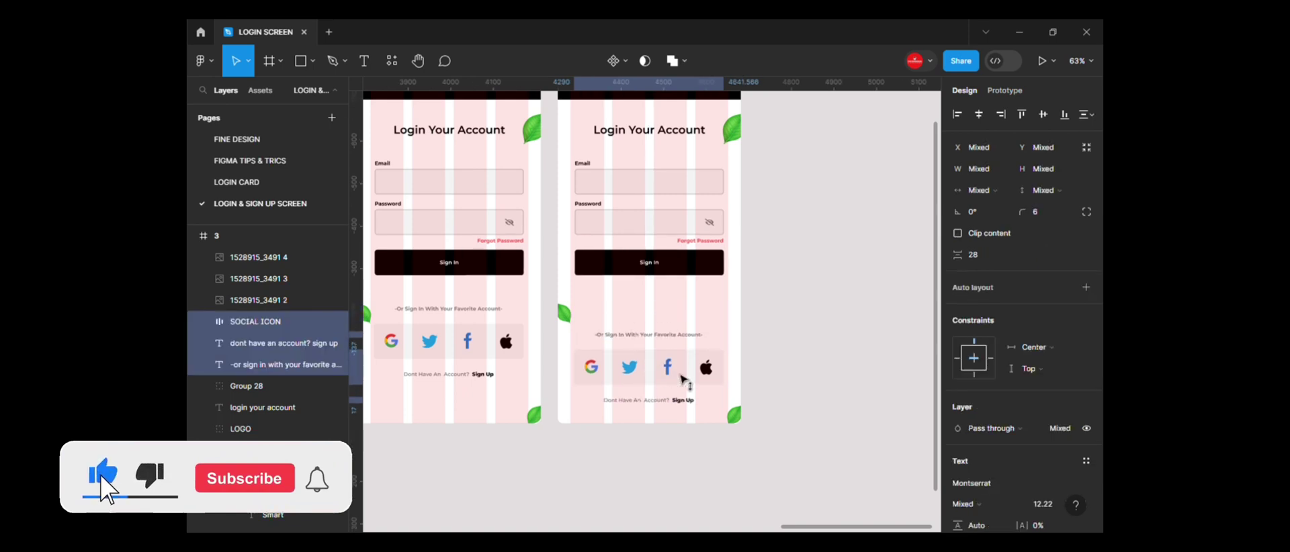
- Select the Email field inside frame 3's fields group
scroll(743, 291, "up", 1)
left_click(745, 293)
left_click(692, 292)
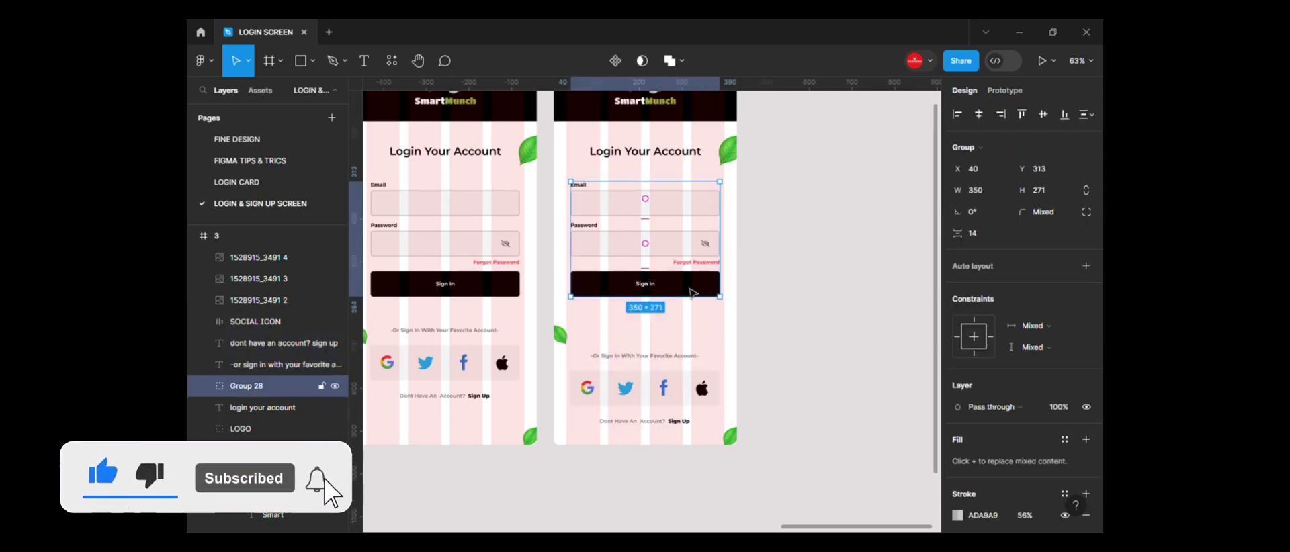
double_click(659, 208)
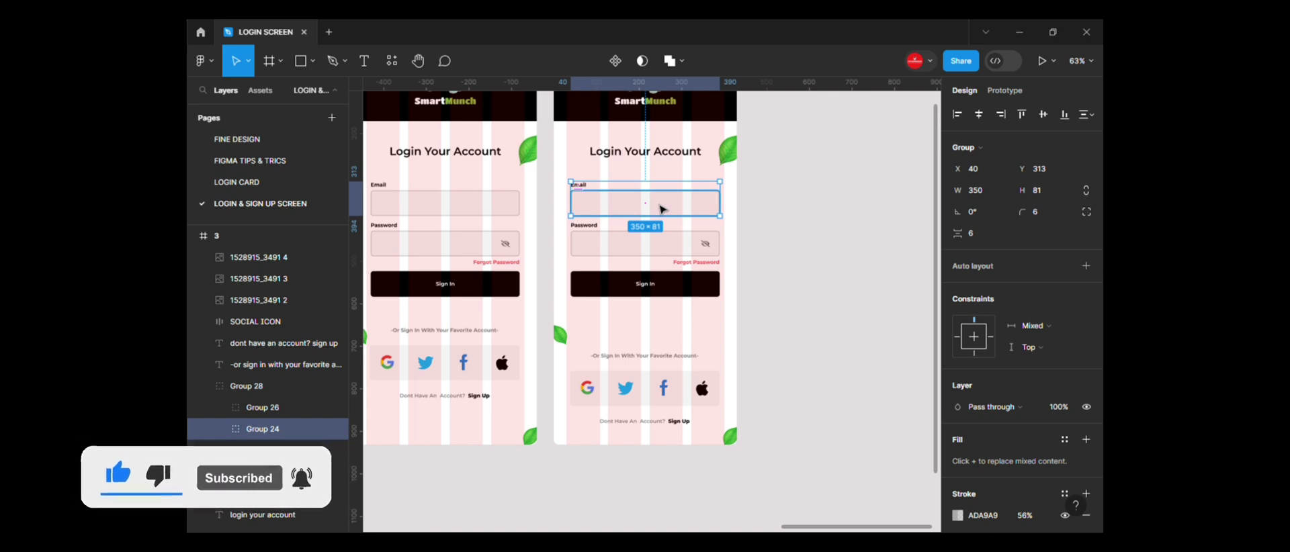
- Duplicate the Email field below the original and shift Password and Sign In down
key("ctrl+d")
scroll(666, 215, "up", 2)
left_click_drag(671, 238, 688, 337)
left_click(675, 296)
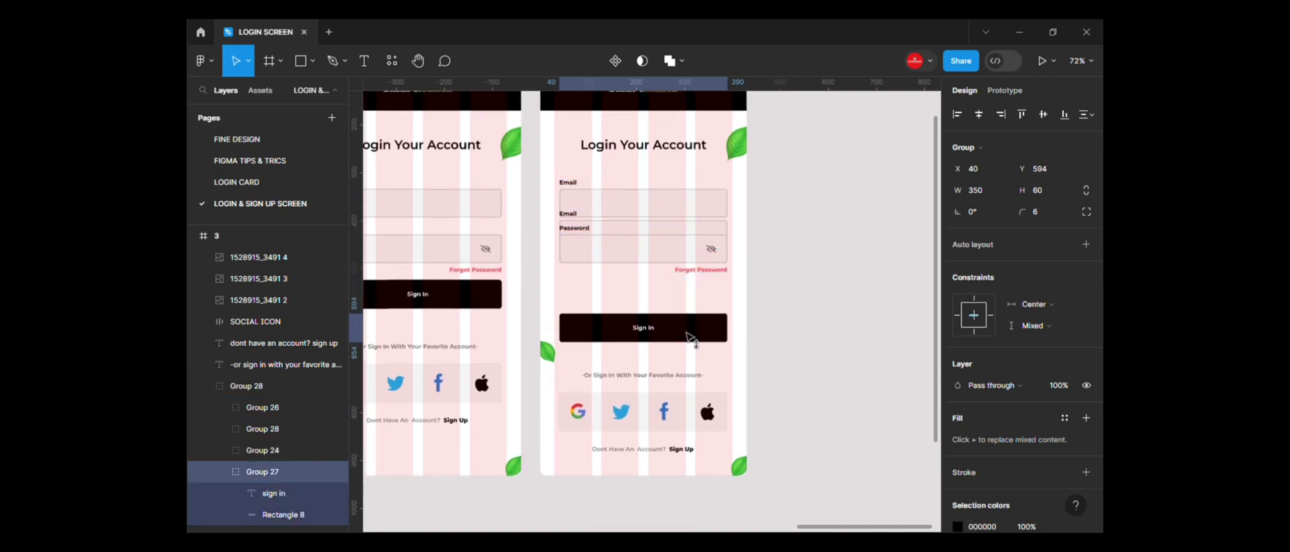
left_click_drag(678, 255, 675, 286)
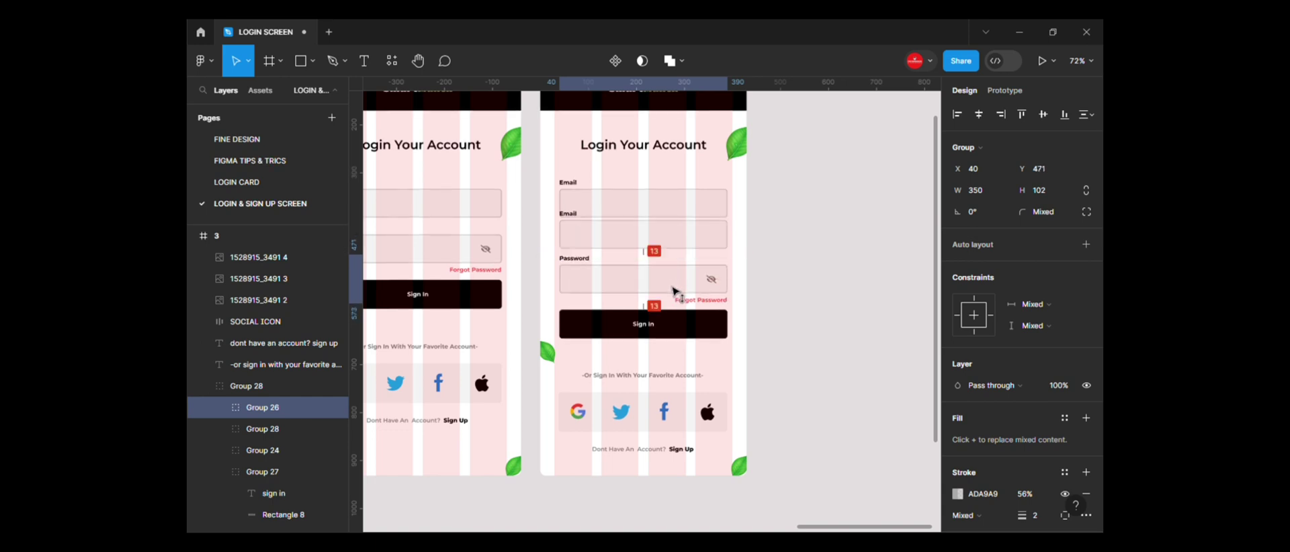
- Set spacing of 7 between the two Email fields and the Password field
left_click(659, 242, "shift")
left_click(645, 202, "shift")
left_click(777, 274)
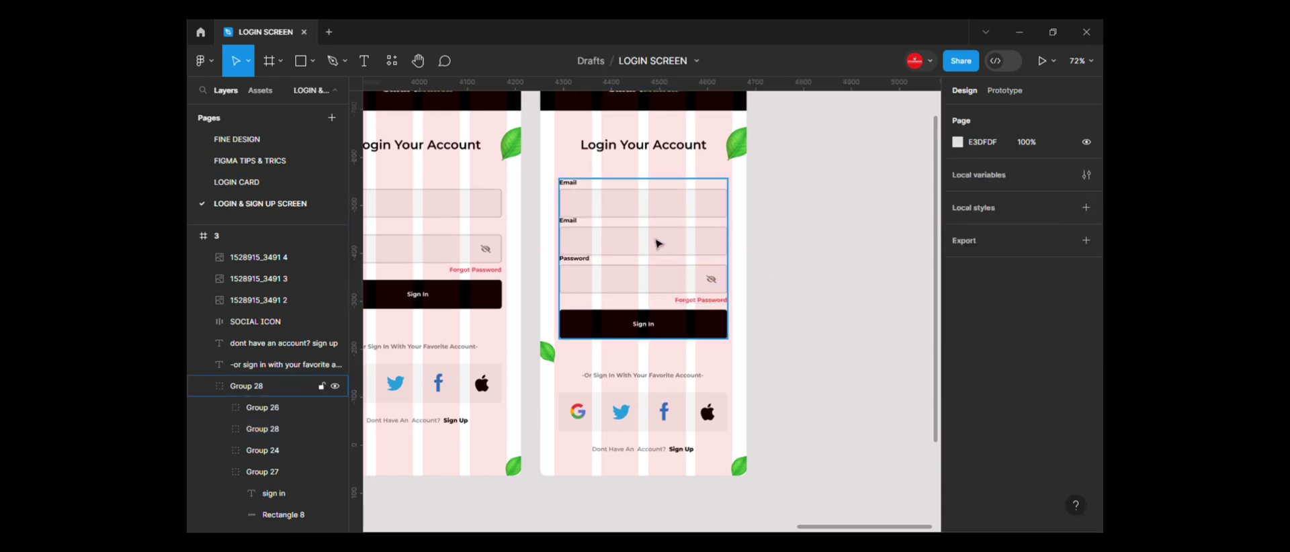
scroll(657, 235, "up", 1)
left_click(591, 194)
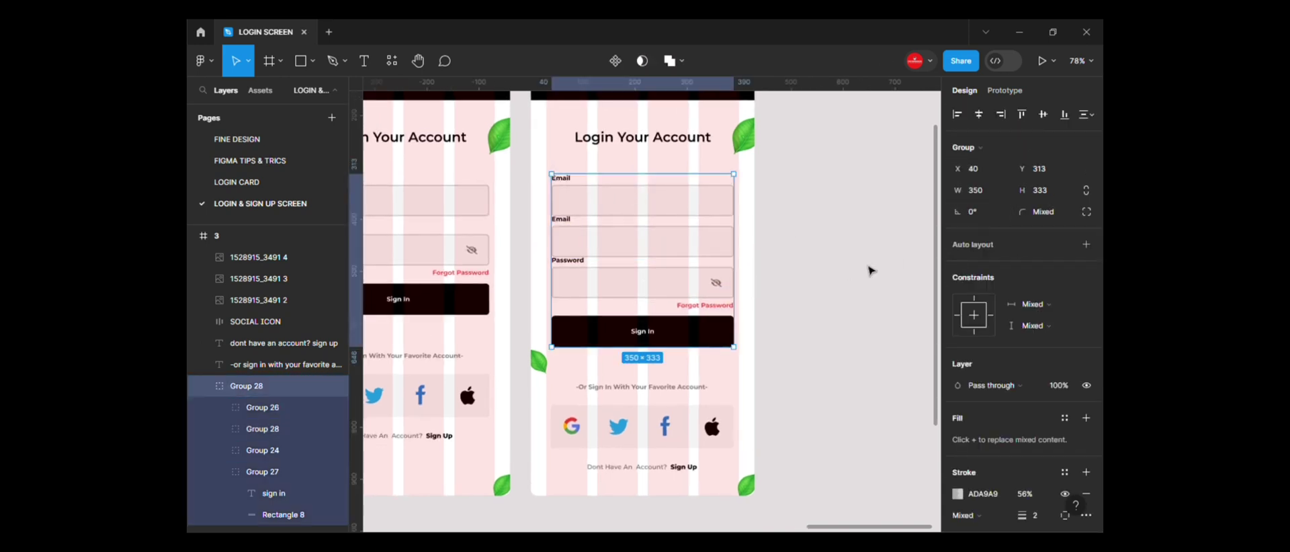
left_click(673, 202, "ctrl")
left_click(667, 232, "shift")
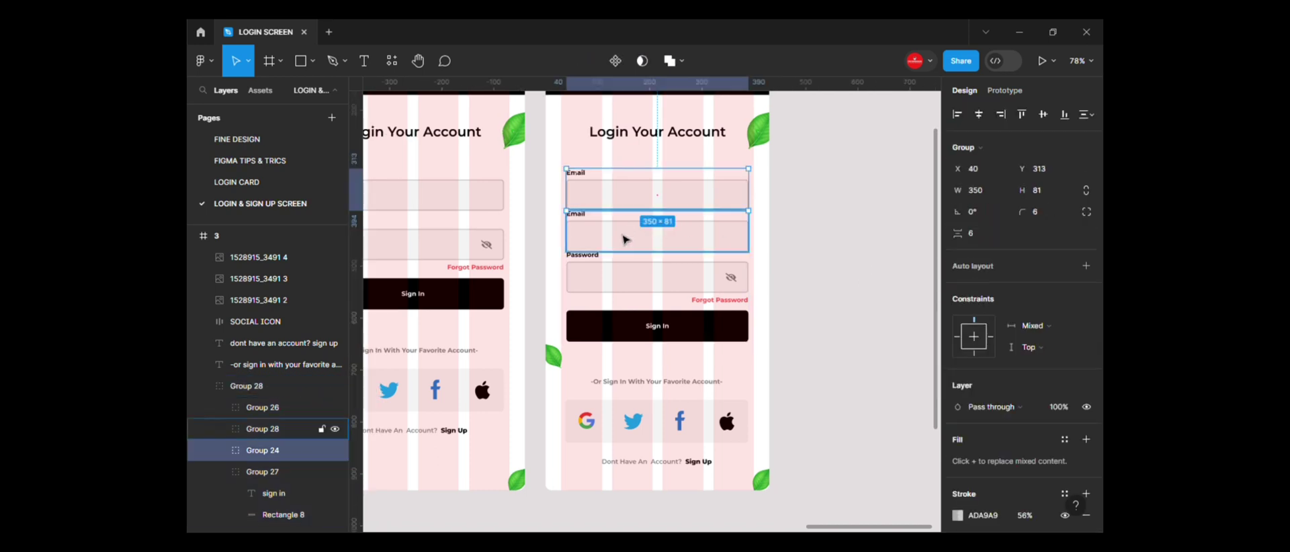
left_click(625, 274, "shift")
left_click(984, 233)
type("7")
key("Return")
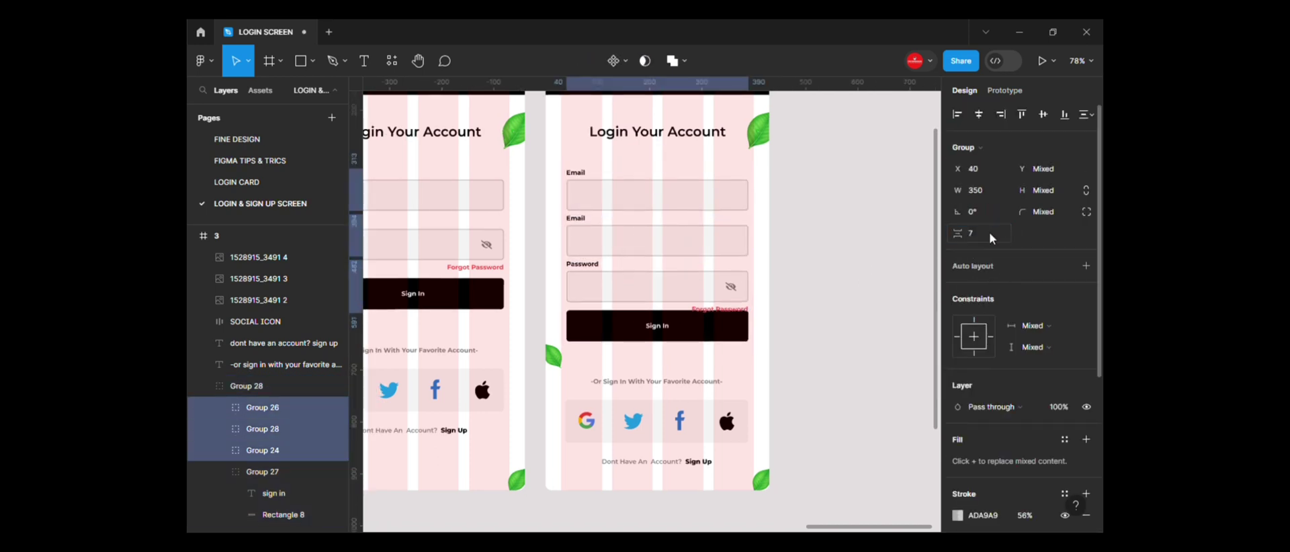
left_click(850, 252)
- Move frame 3's Sign In button down about 23 px
scroll(853, 258, "down", 1)
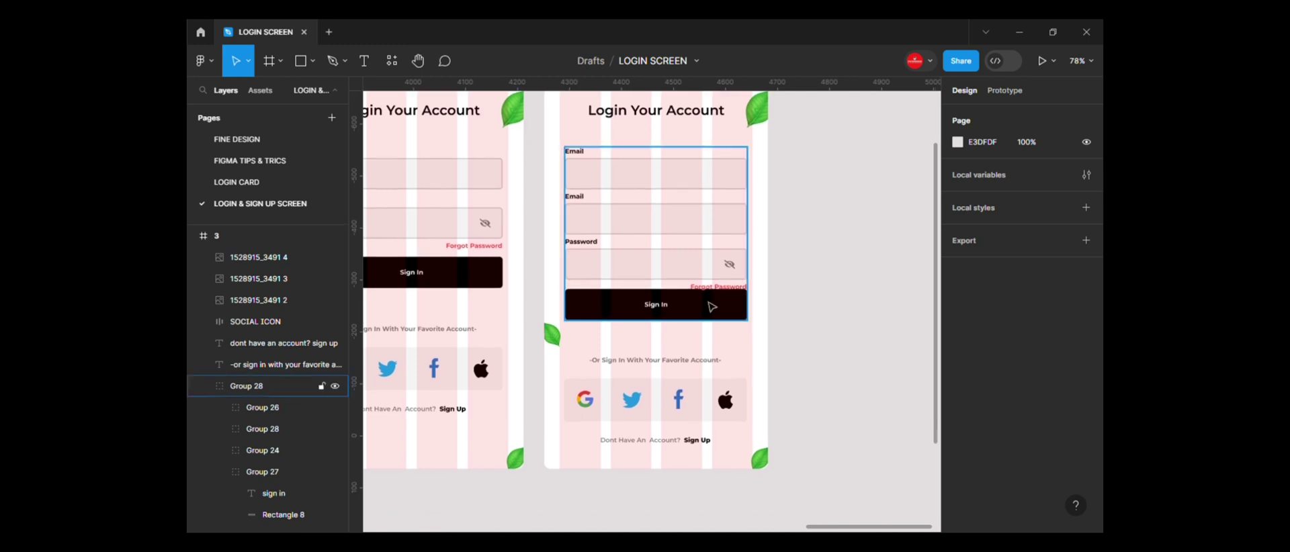
left_click(712, 307)
double_click(702, 312)
key("Escape")
key("Escape")
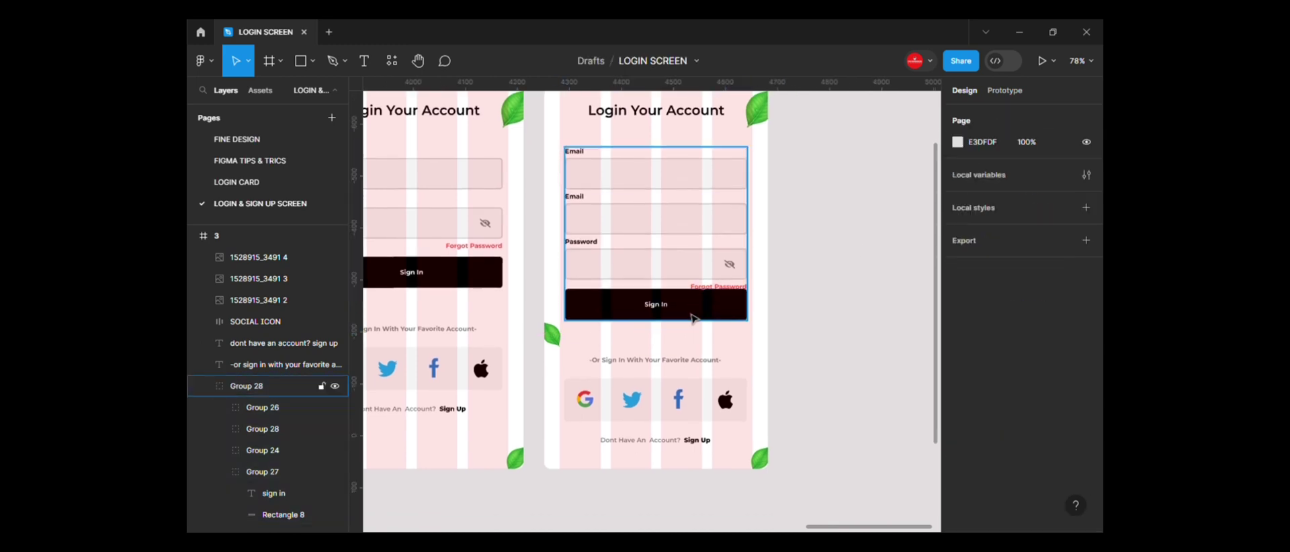
left_click(694, 318)
double_click(694, 319)
left_click_drag(694, 318, 698, 330)
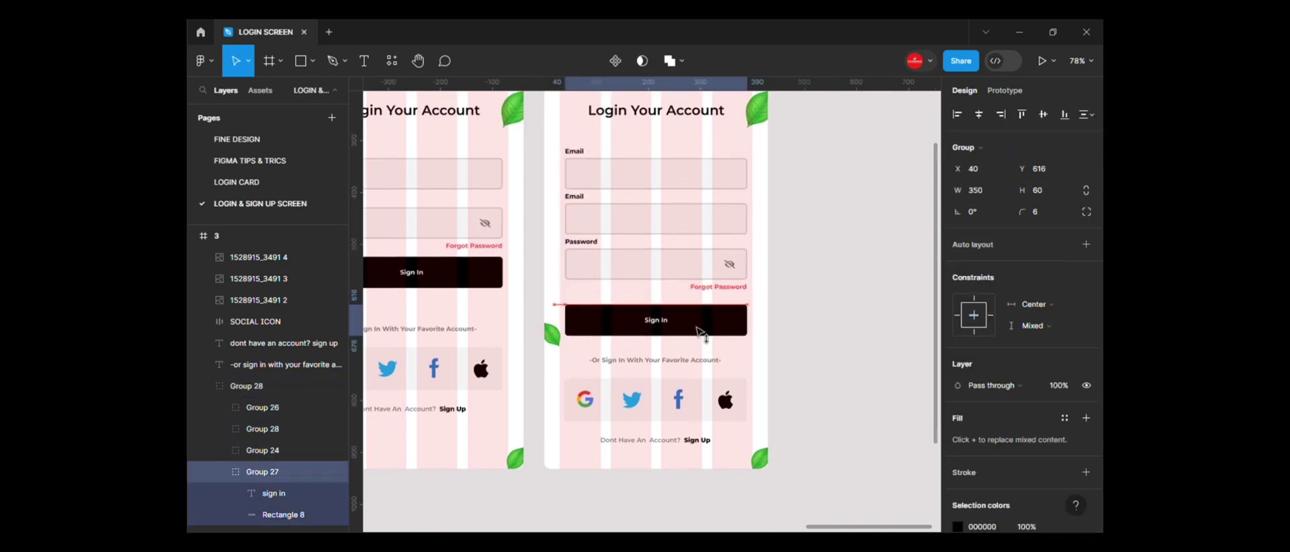
- Compare the Password-to-Sign In gap in frame 3 with the original login screen
left_click(471, 272)
double_click(470, 272)
left_click(464, 226, "shift")
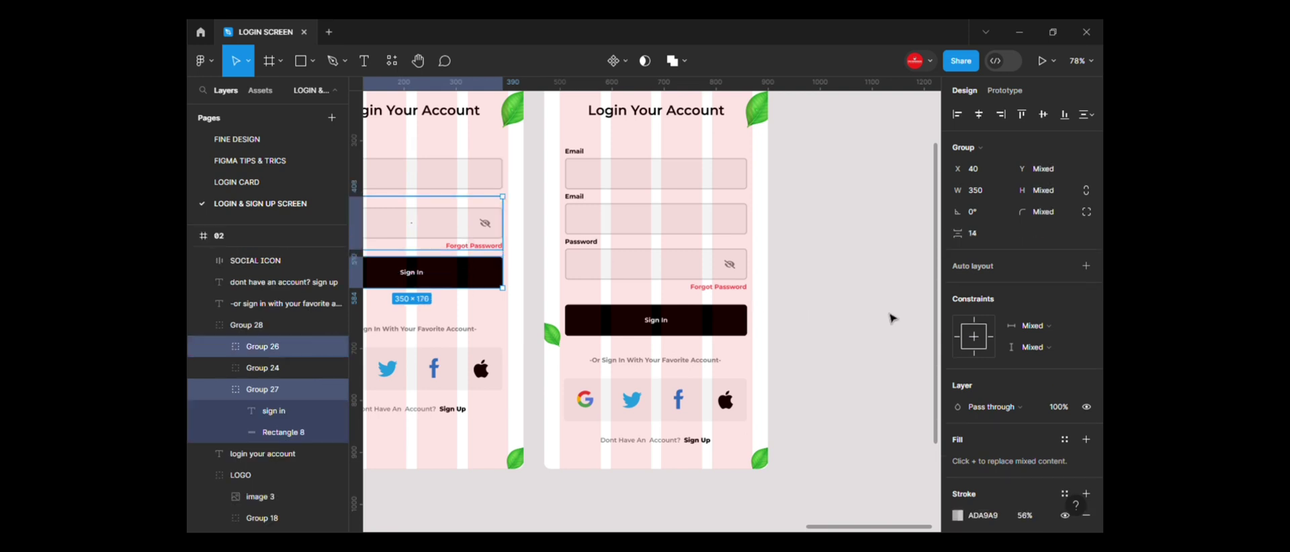
left_click(712, 320)
double_click(712, 320)
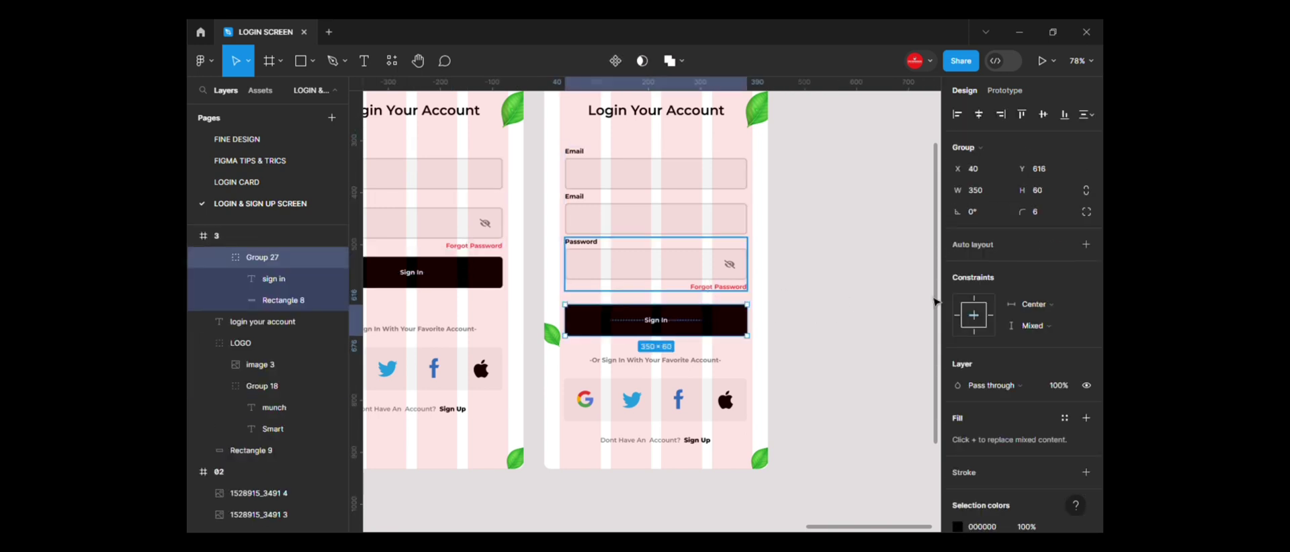
left_click(645, 264, "shift")
left_click(977, 233)
left_click(858, 285)
- Select the first Email field in frame 3's fields group
scroll(594, 286, "up", 1)
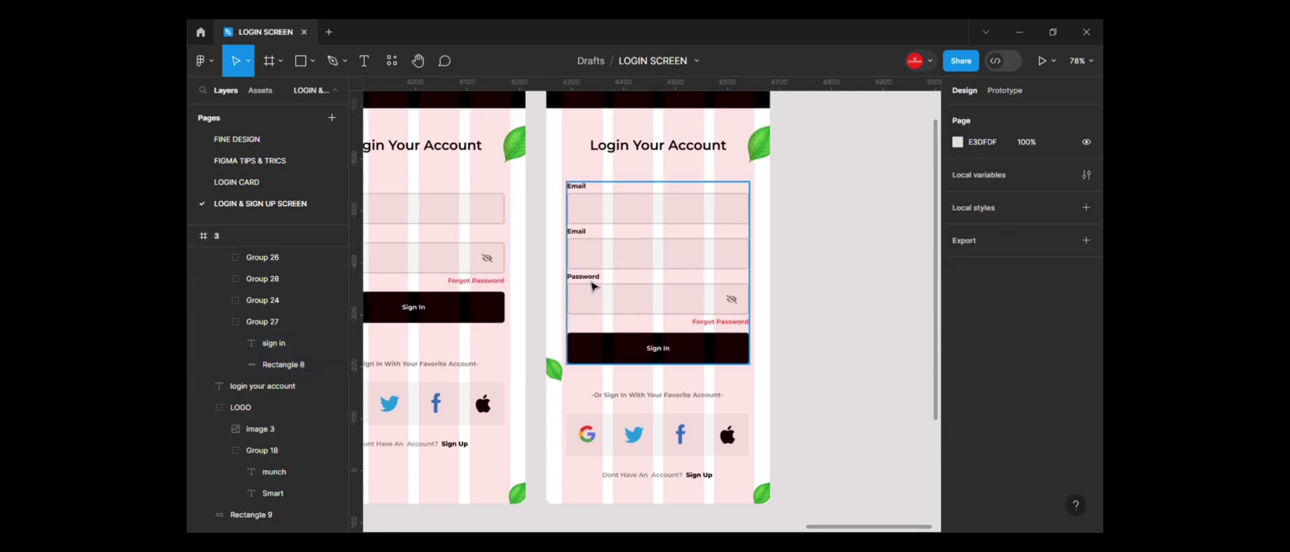
left_click(586, 194)
double_click(586, 195)
scroll(586, 194, "up", 2)
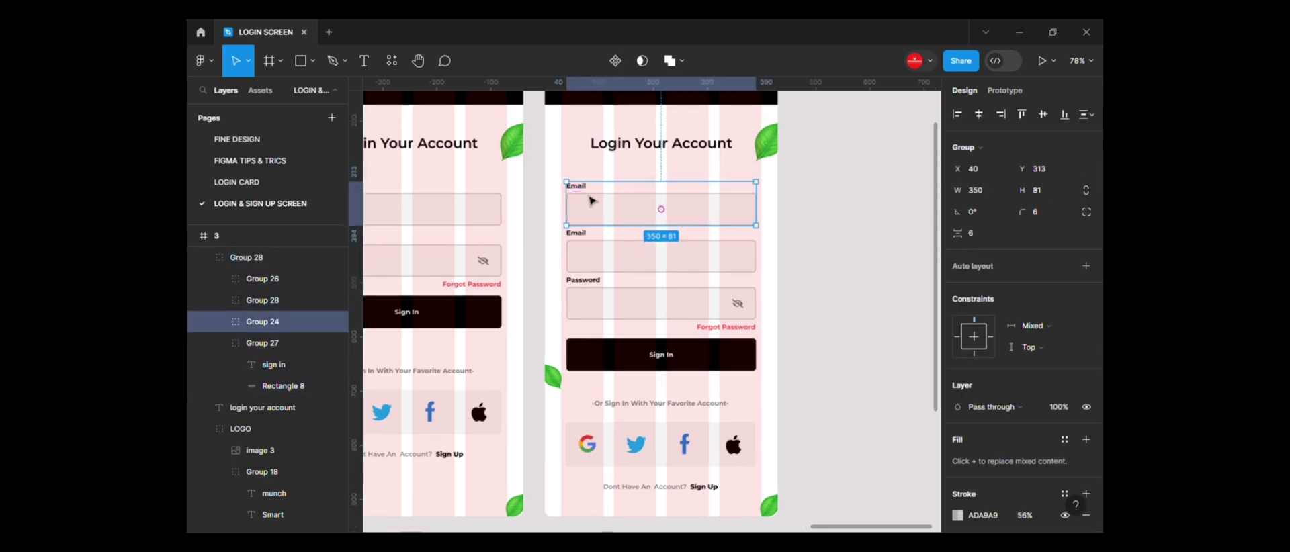
scroll(586, 194, "up", 2)
- Retitle frame 3's Login Your Account heading to Create Your Account
double_click(674, 134)
triple_click(674, 134)
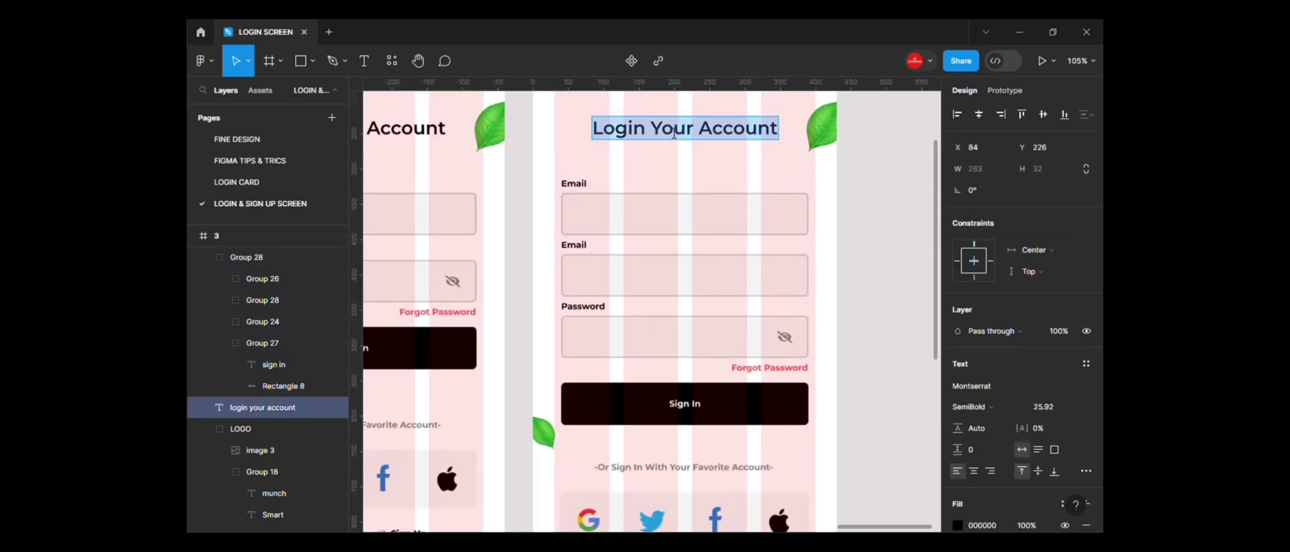
type("Create Yo")
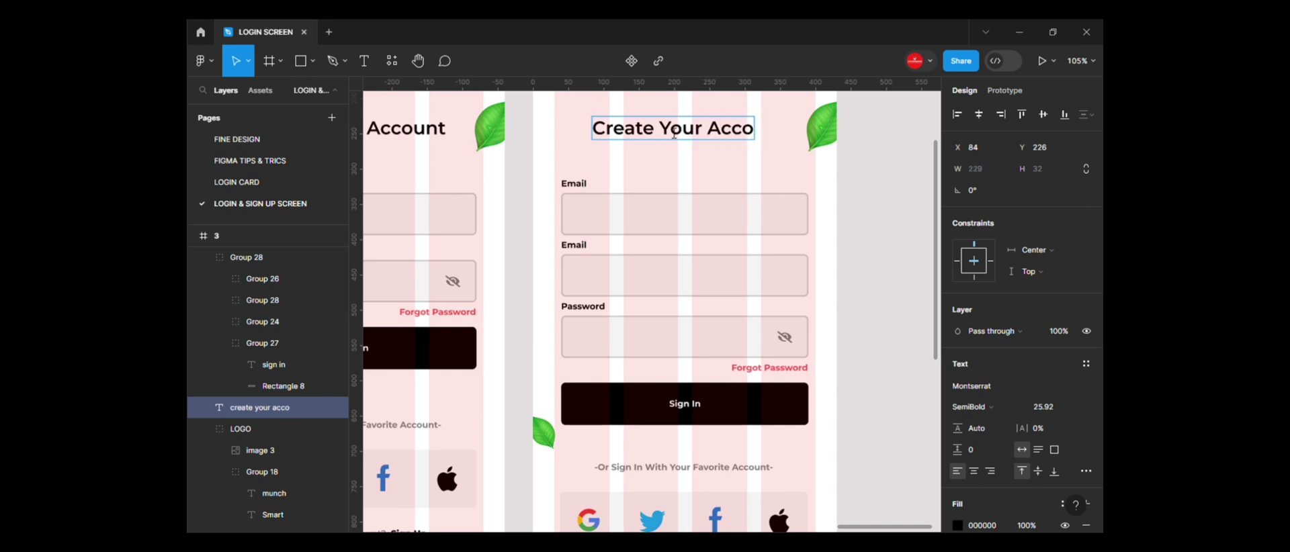
key("Escape")
- Rename the third field's label to 'Confrom Password'
left_click(574, 191)
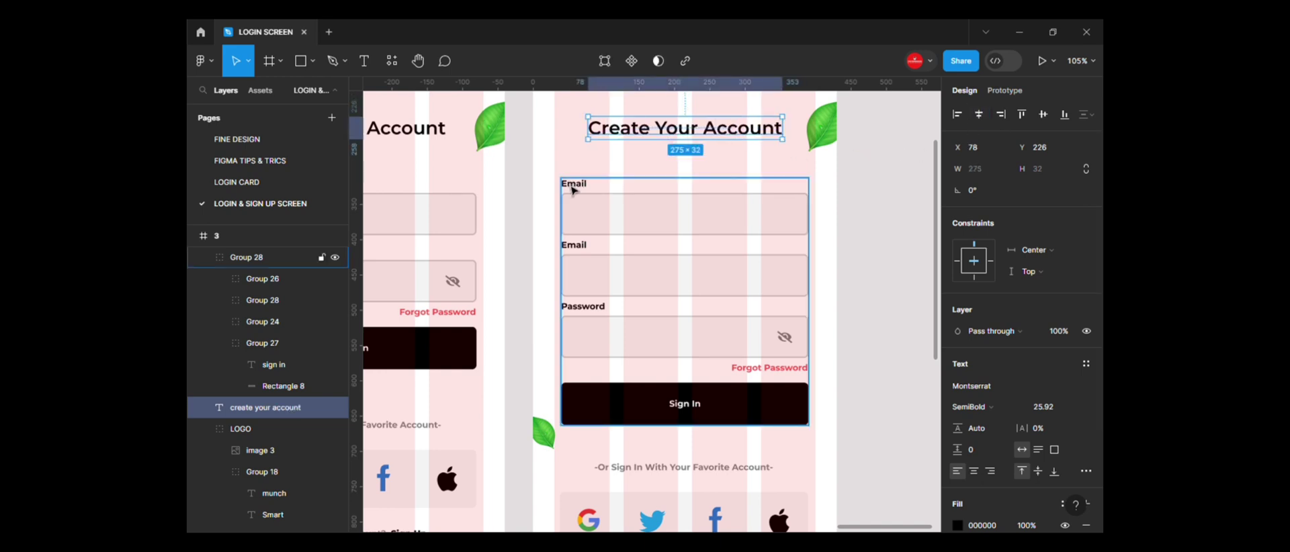
double_click(574, 191)
double_click(574, 190)
type("Or Mobile Number")
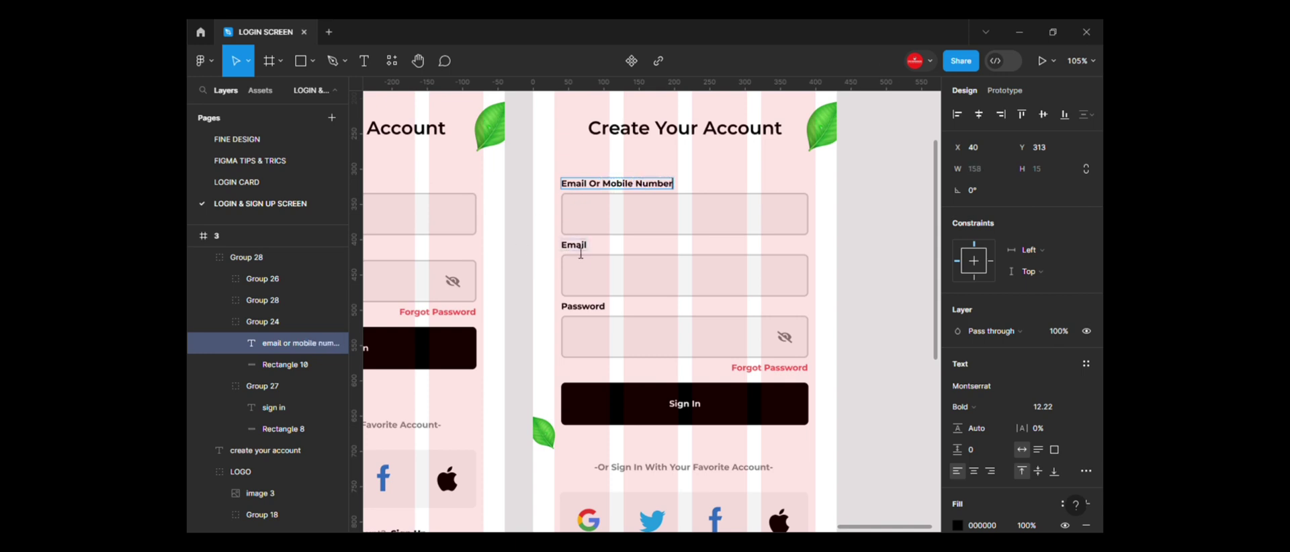
double_click(581, 249)
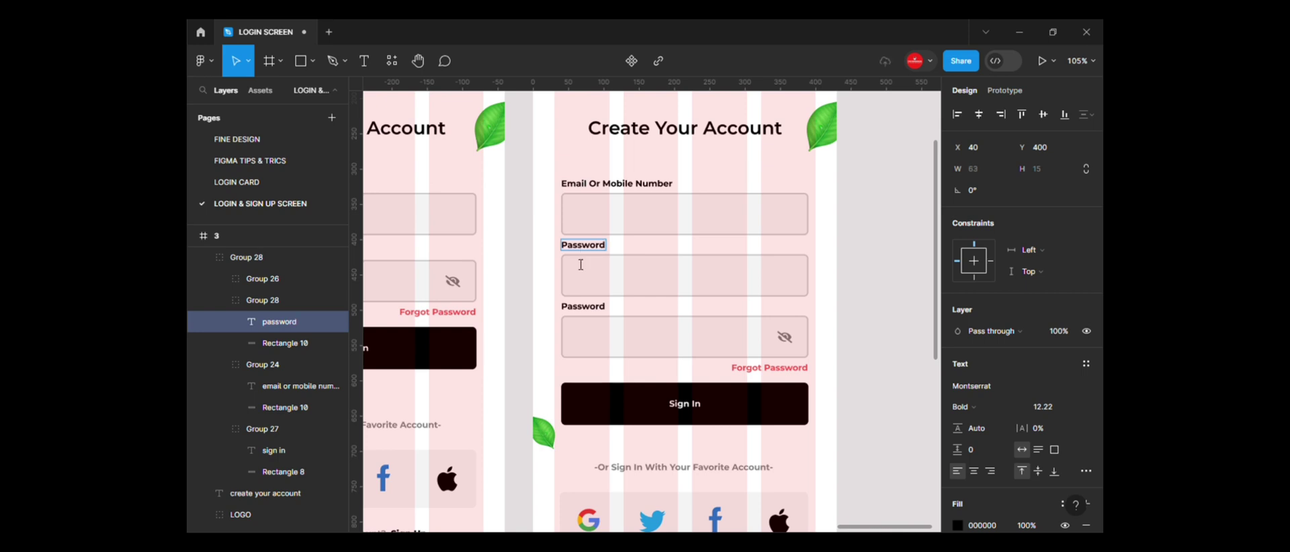
double_click(575, 308)
type("on")
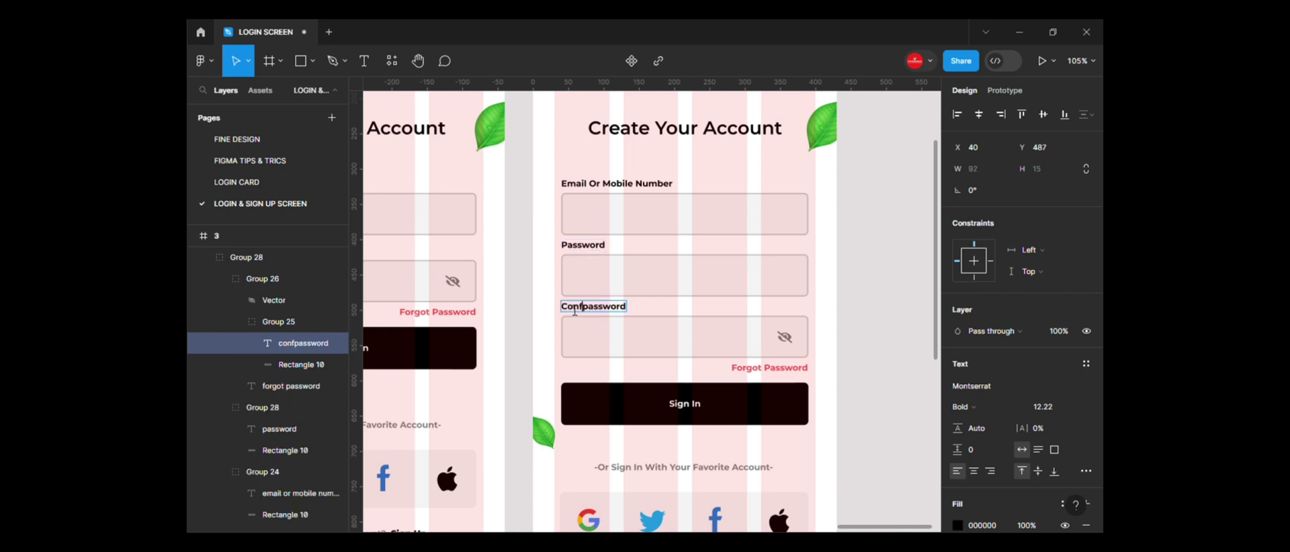
type("from P")
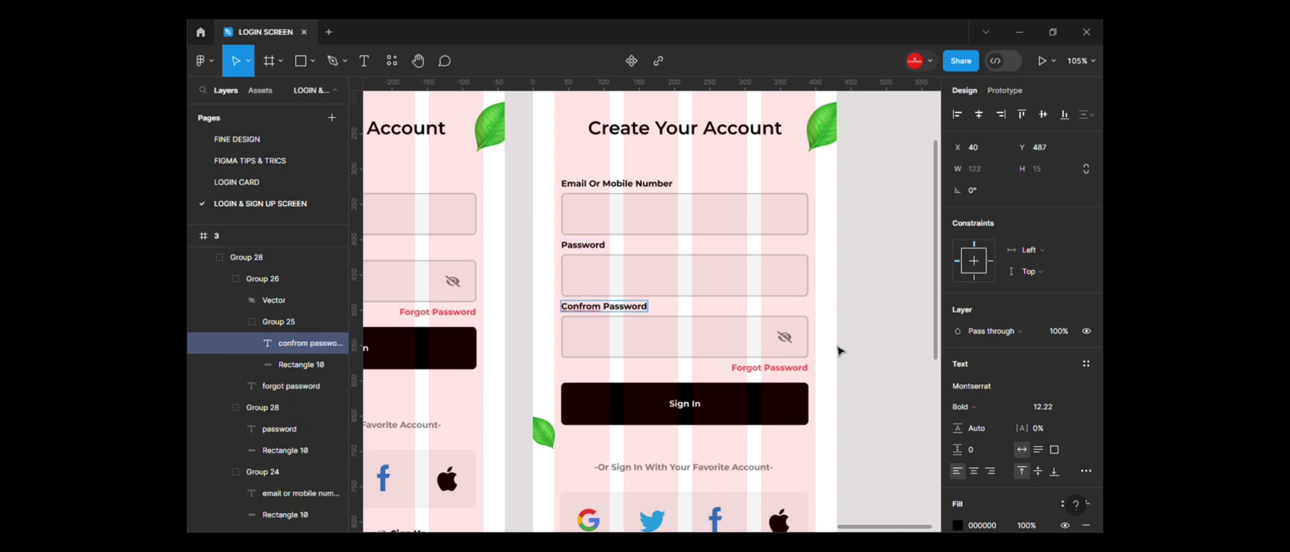
key("Escape")
scroll(853, 336, "down", 5)
scroll(852, 282, "down", 2)
- Replace 'Dont' with 'You' in the bottom line and remove the extra space
key("Escape")
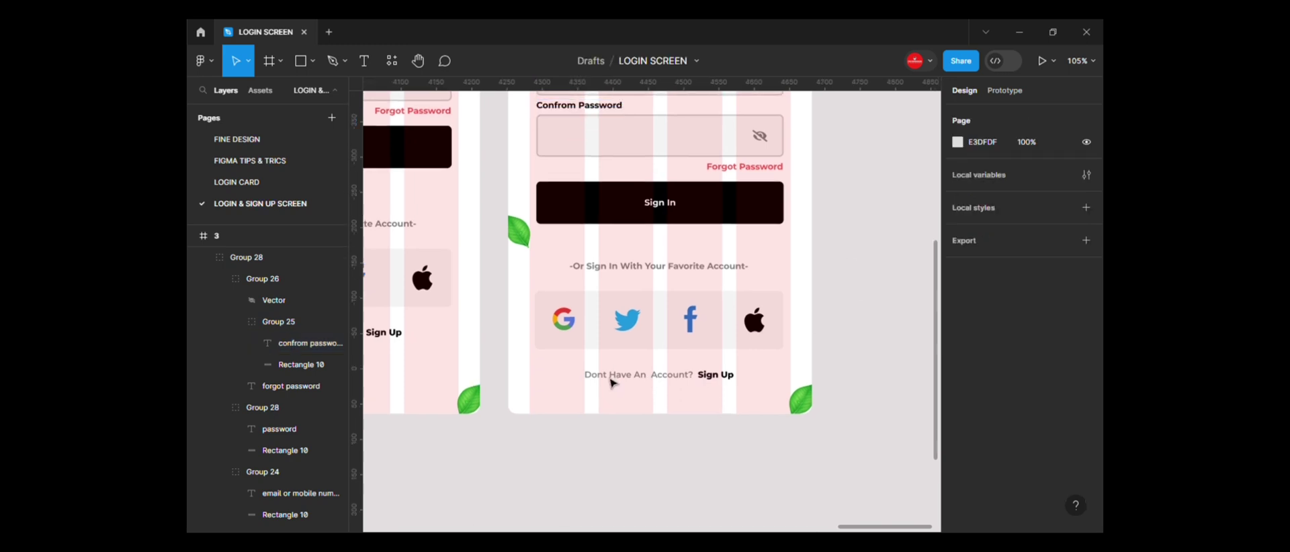
left_click(613, 378)
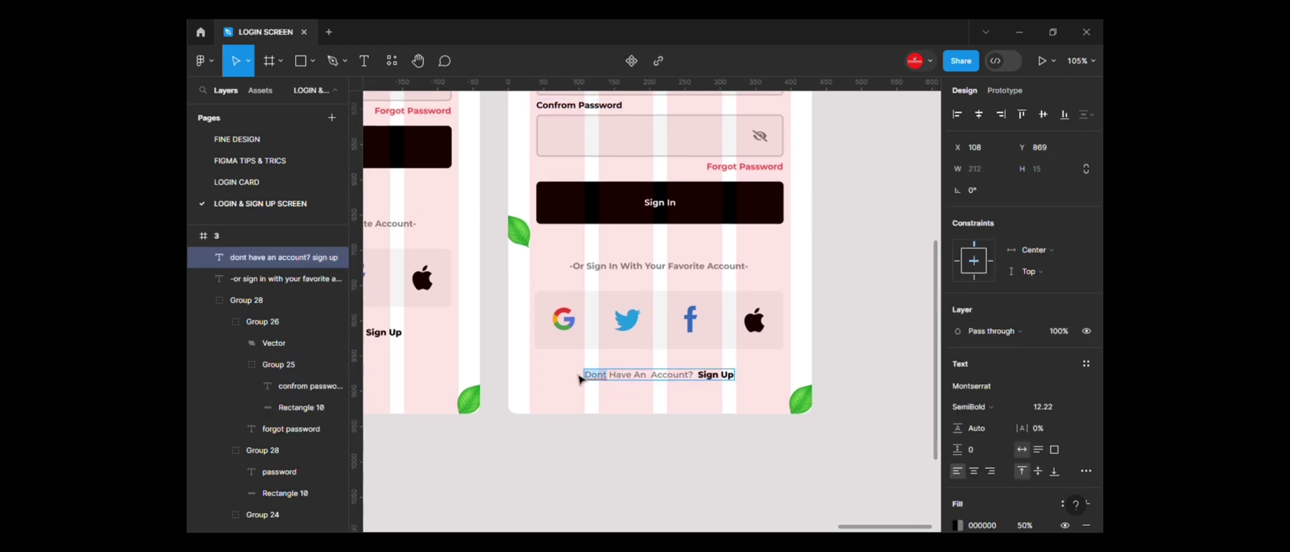
type("You")
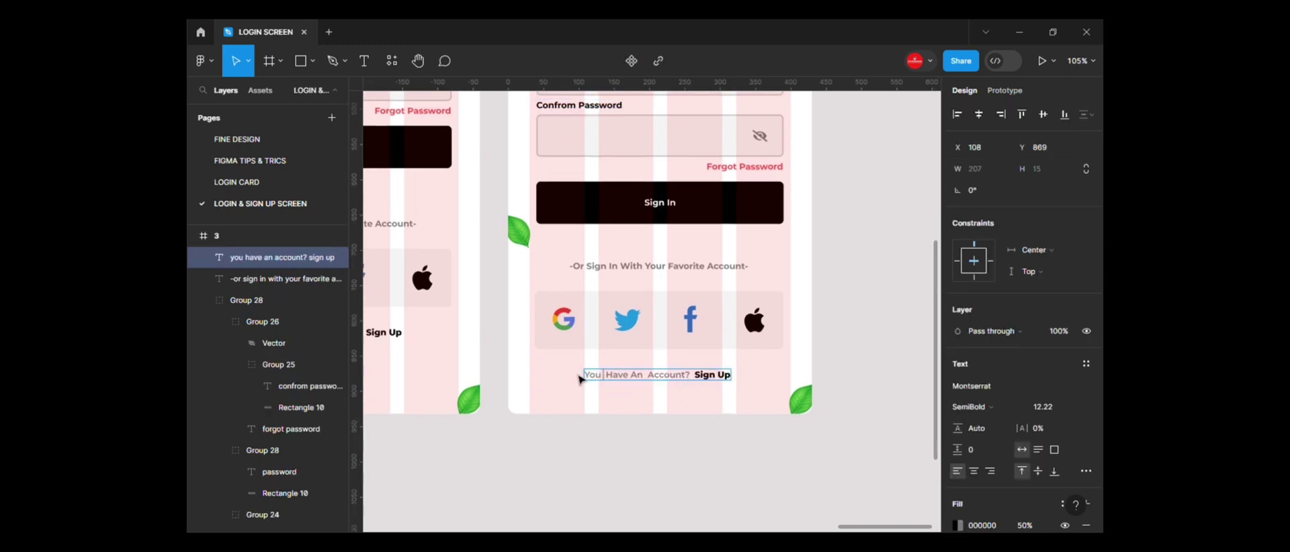
key("BackSpace")
type("In")
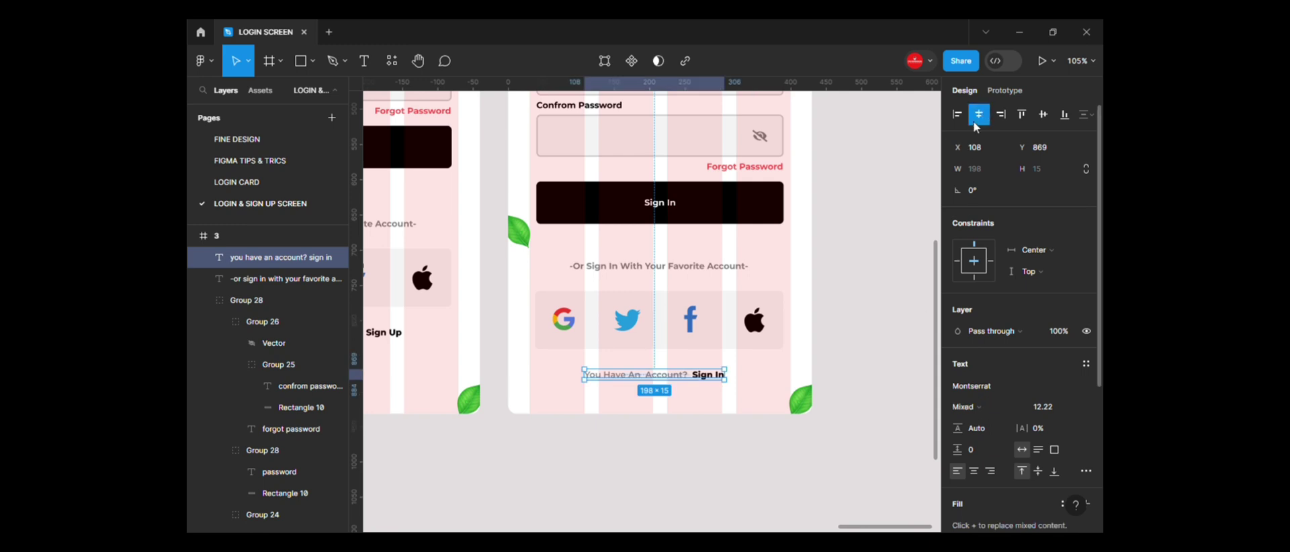
scroll(845, 341, "down", 3)
left_click(685, 436)
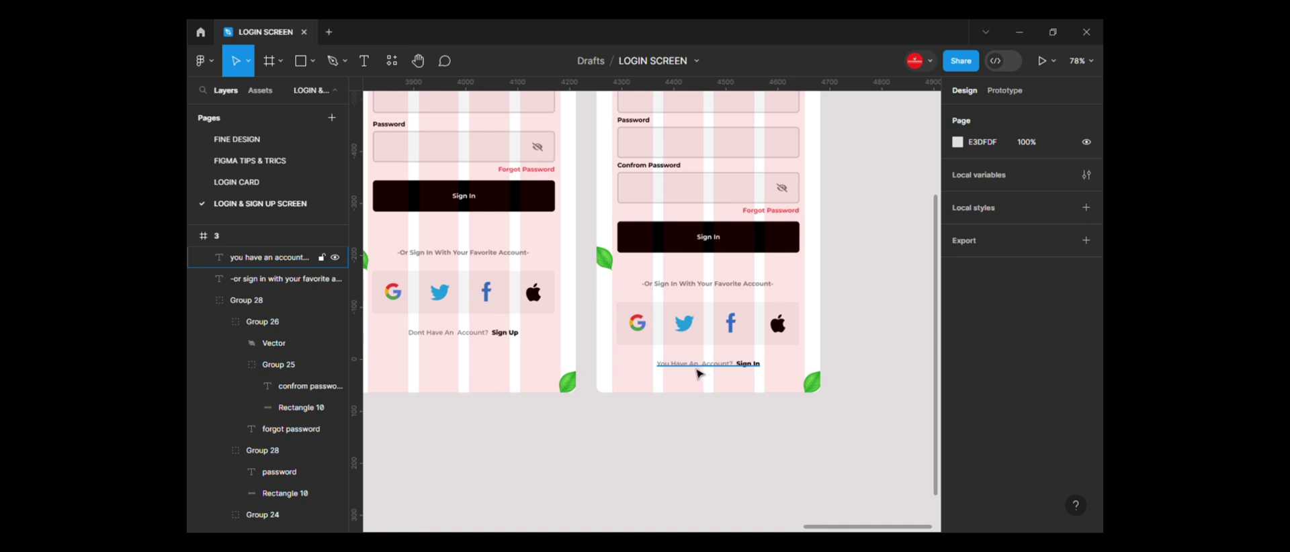
- Try lowercasing the 'A' before Account via type settings, then undo it
left_click(699, 366)
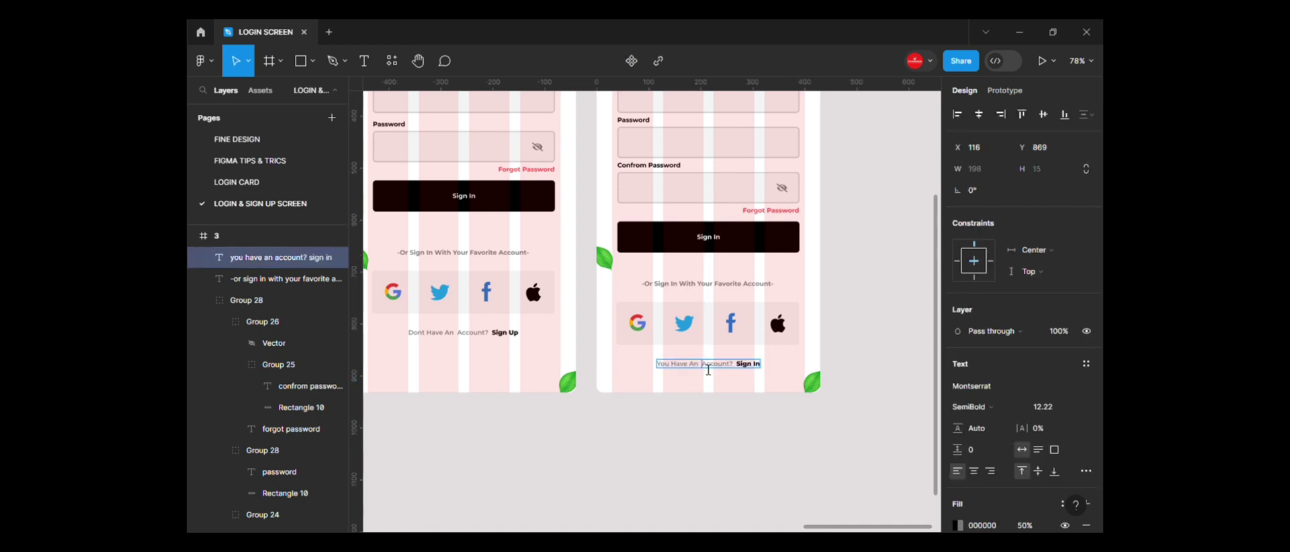
key("BackSpace")
scroll(703, 381, "up", 5)
key("shift+Left")
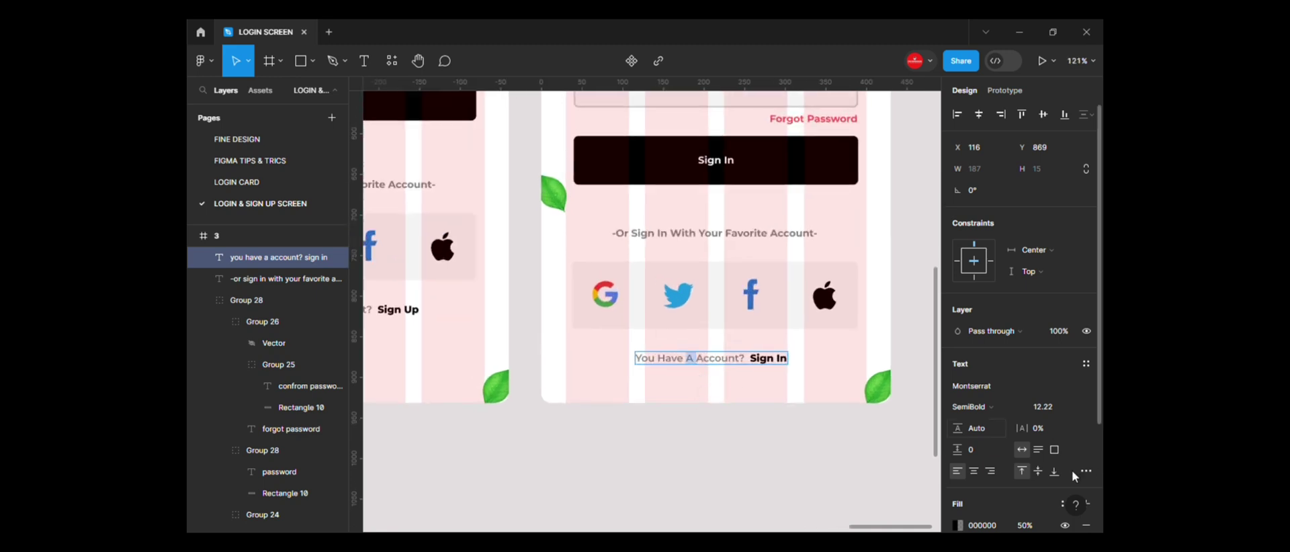
left_click(1086, 472)
left_click(876, 387)
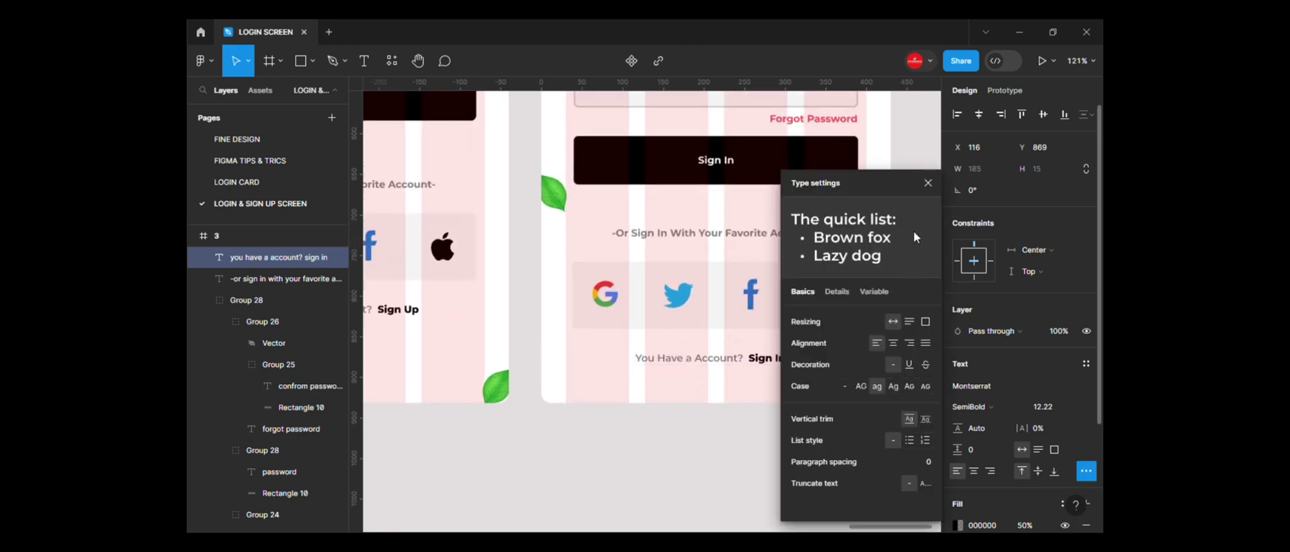
left_click(928, 183)
key("Escape")
scroll(723, 423, "left", 5)
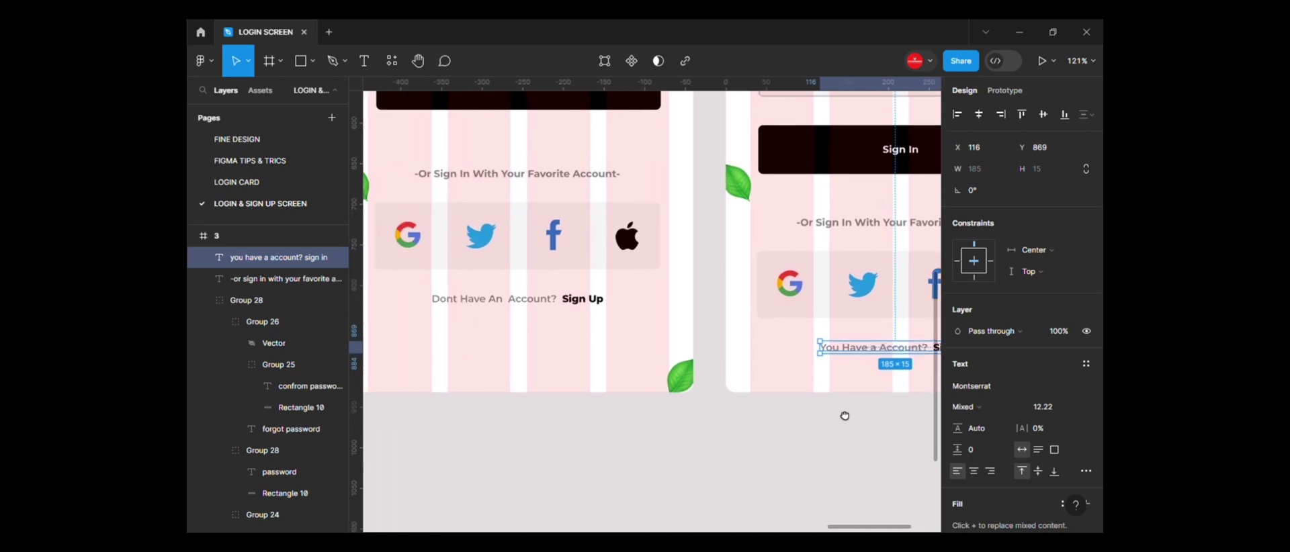
scroll(844, 417, "right", 3)
key("ctrl+z")
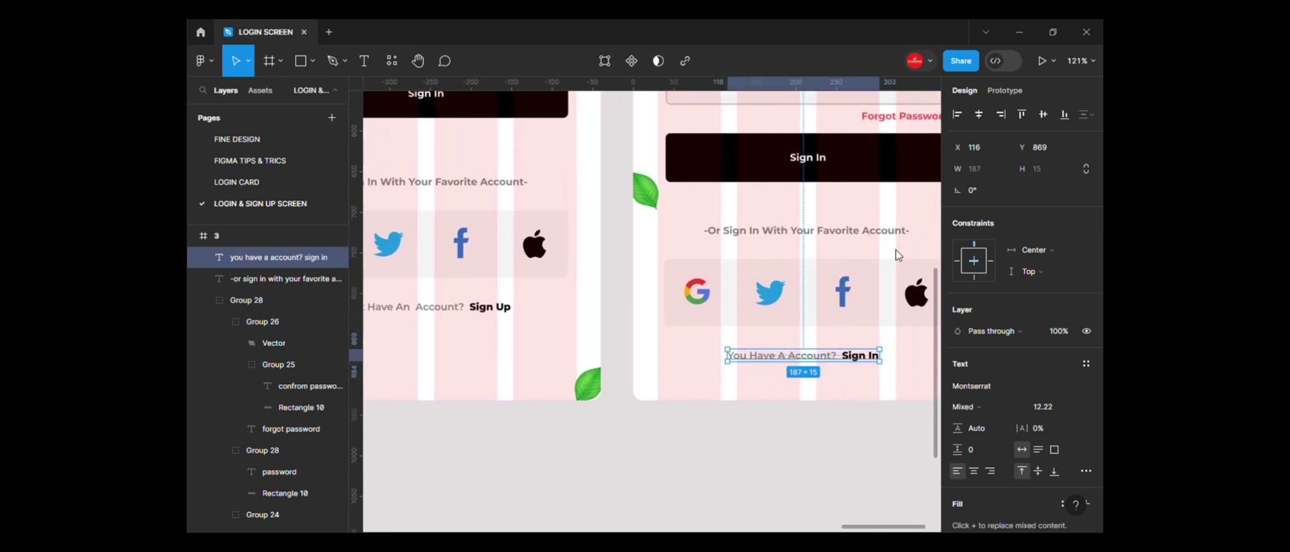
- Delete the 'A' before Account so the line reads 'You Have Account? Sign In'
double_click(794, 362)
key("BackSpace")
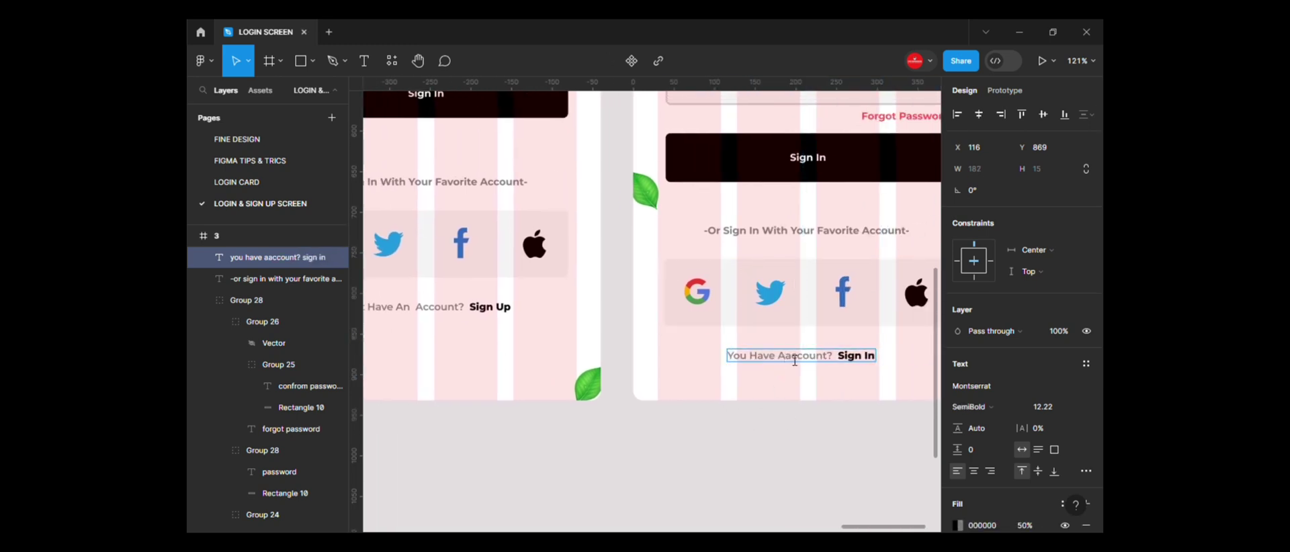
key("BackSpace")
key("Escape")
- Nudge the sign-in line right to centre it beneath the social icons
key("shift+Right")
scroll(807, 363, "up", 2)
scroll(813, 360, "right", 2)
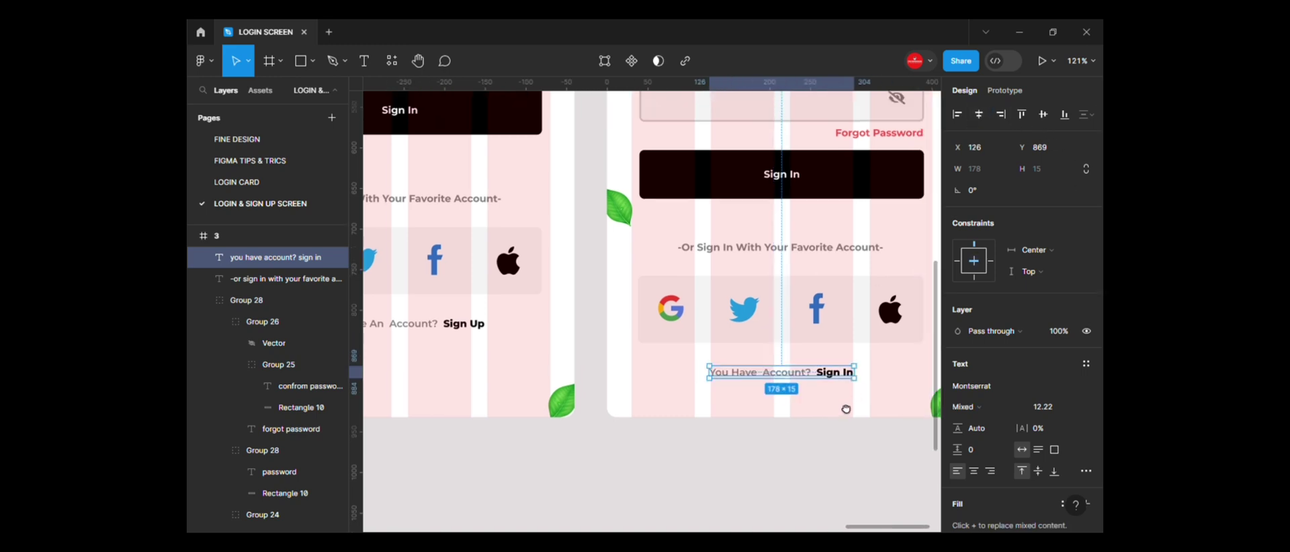
left_click(806, 309, "shift")
scroll(822, 441, "down", 5)
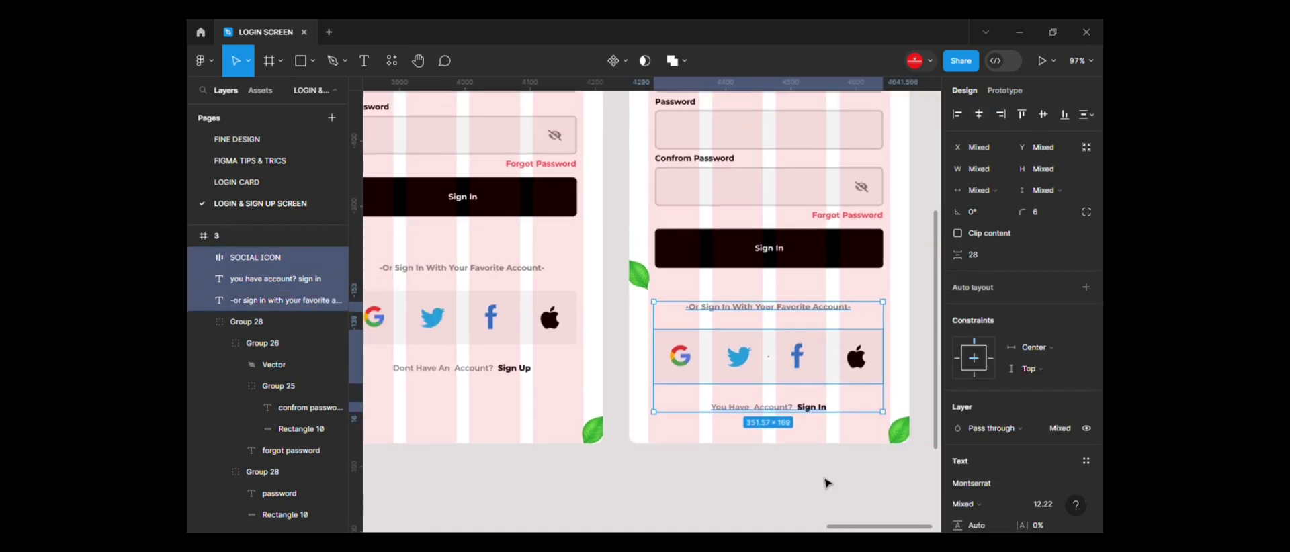
left_click(829, 487)
scroll(829, 487, "down", 3)
- Link the splash screen's Gets Started button to Login frame 02 with Move in
scroll(794, 327, "down", 2)
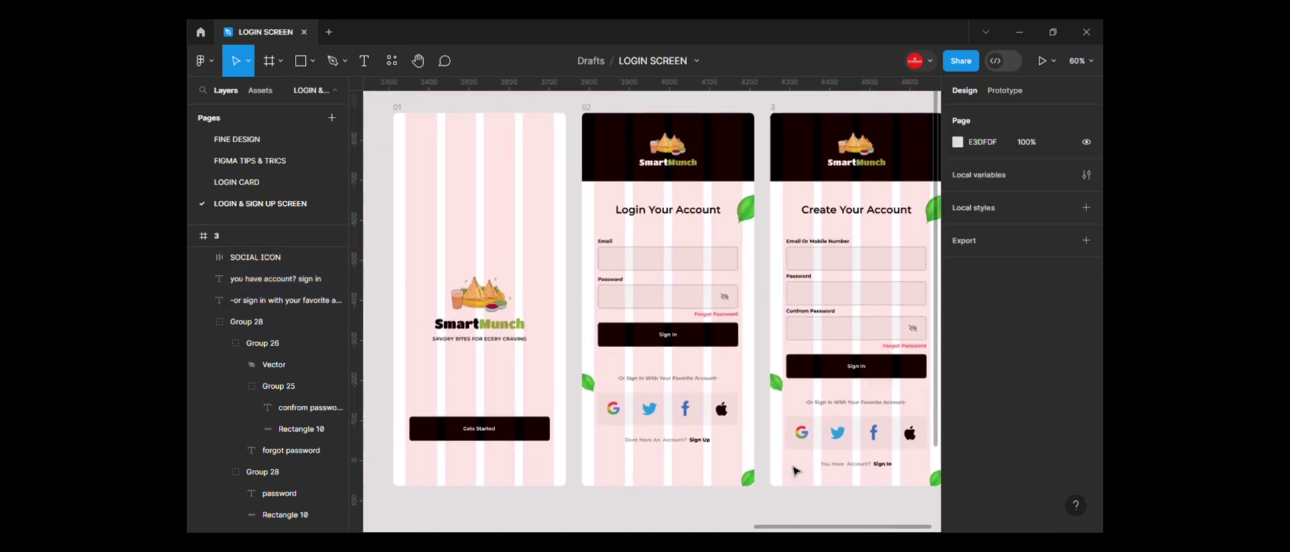
left_click(1004, 90)
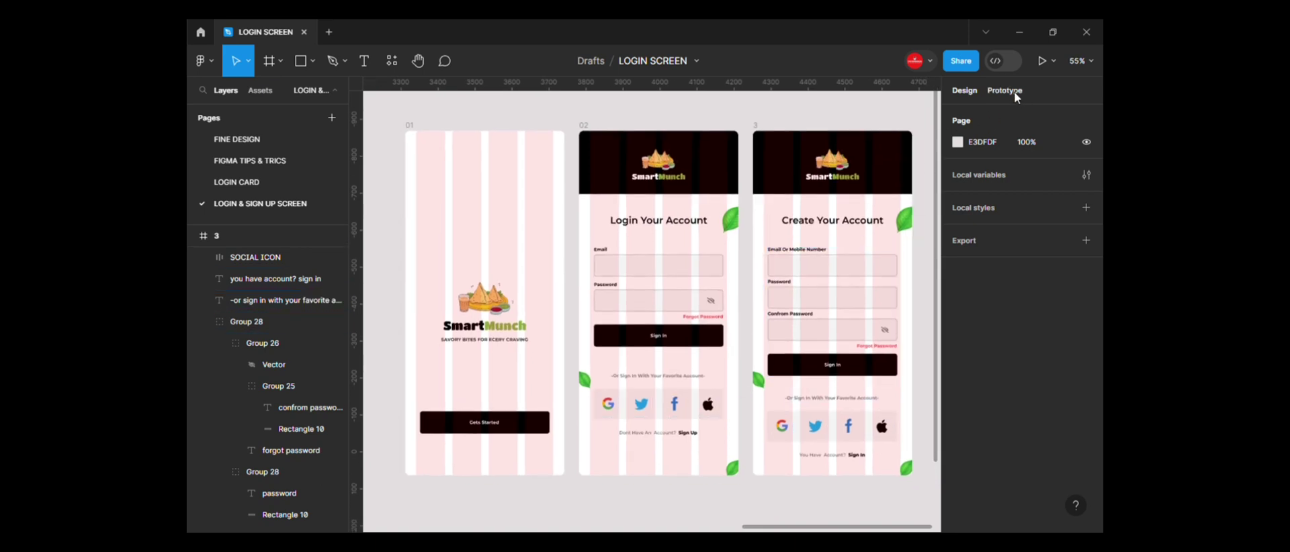
left_click(483, 422)
left_click_drag(549, 422, 618, 344)
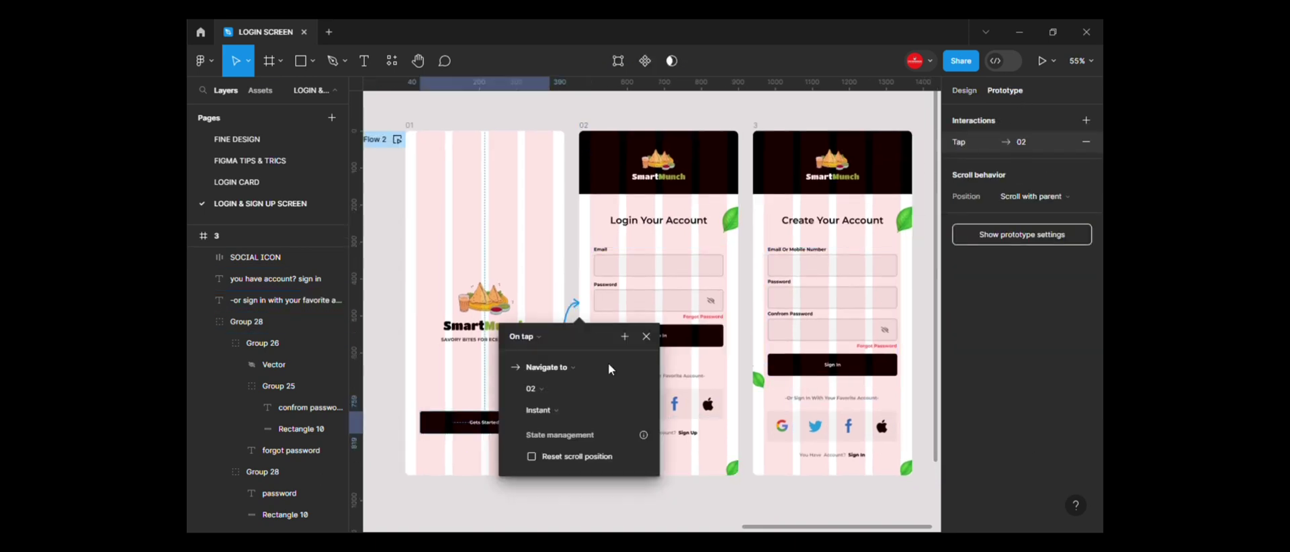
left_click(541, 410)
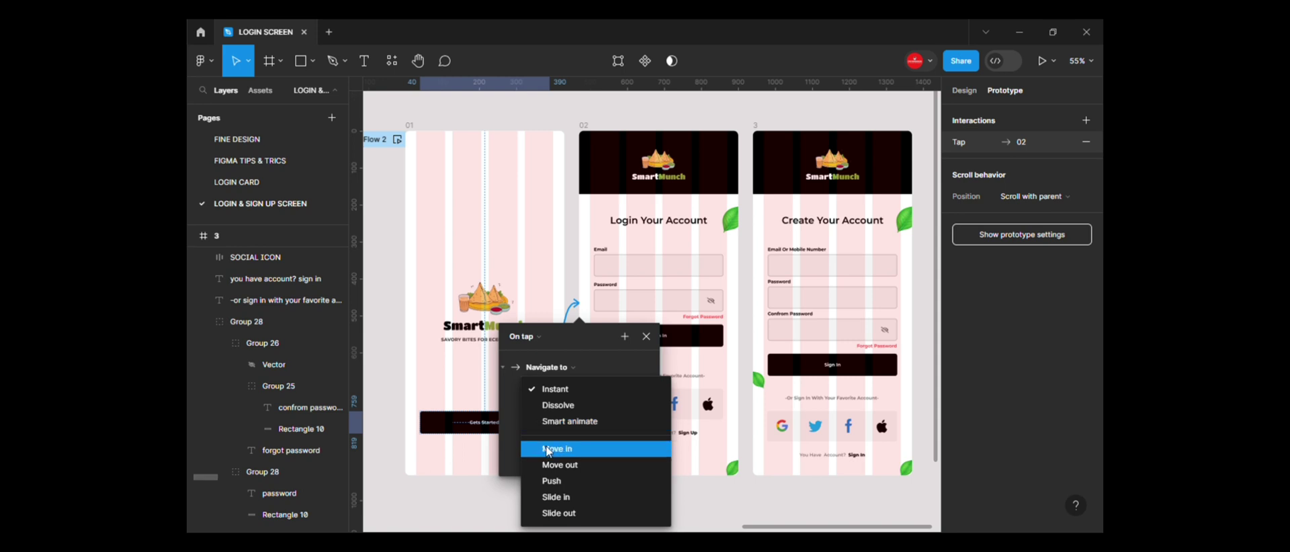
left_click(589, 448)
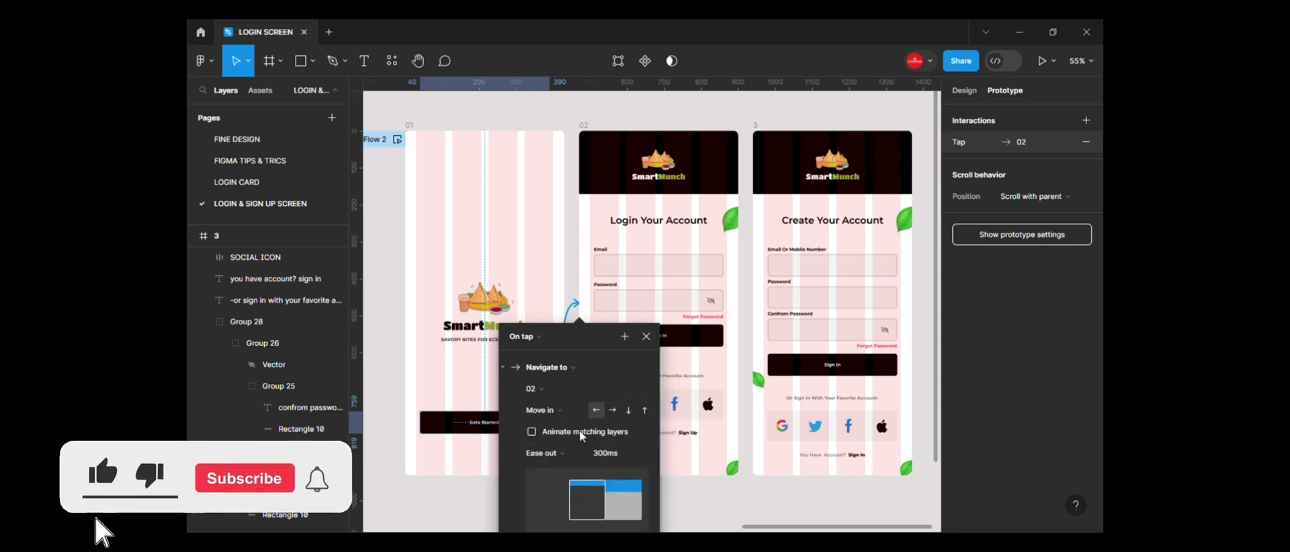
left_click(646, 337)
- Link Sign Up to Create Account frame 3 and Sign In back to frame 02
left_click(655, 433)
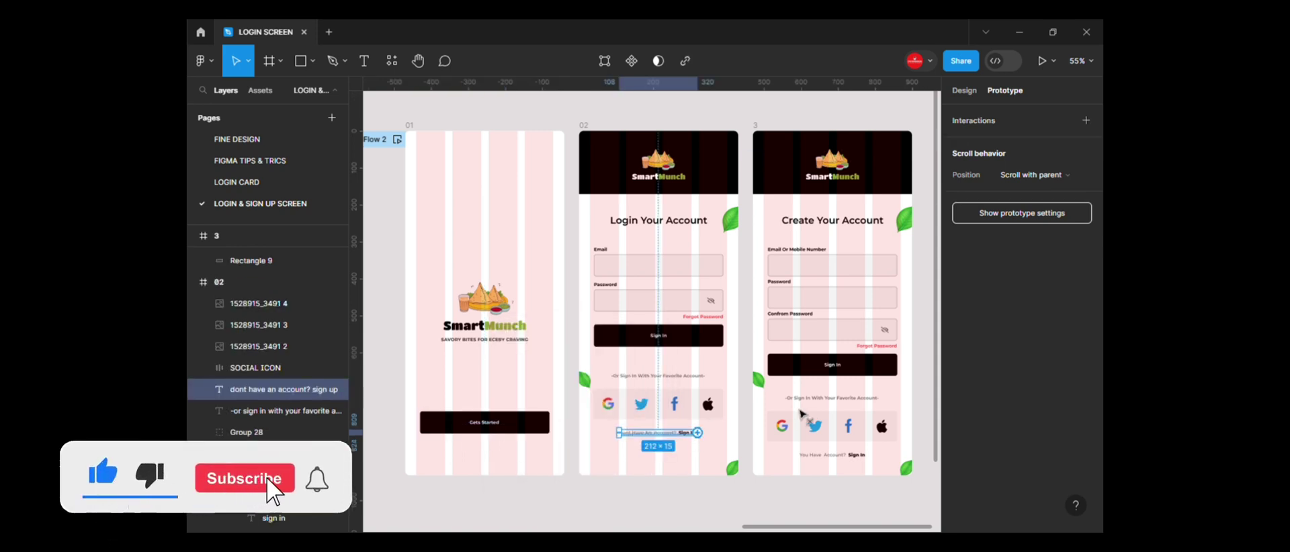
left_click_drag(698, 432, 762, 407)
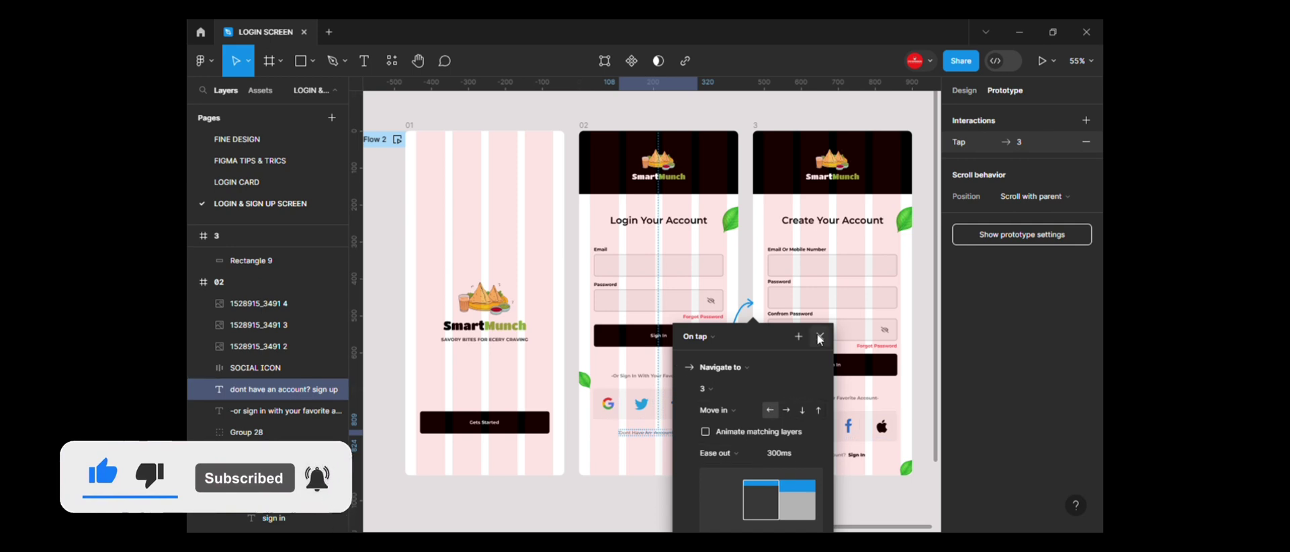
left_click(819, 338)
left_click(840, 455)
left_click_drag(869, 455, 732, 385)
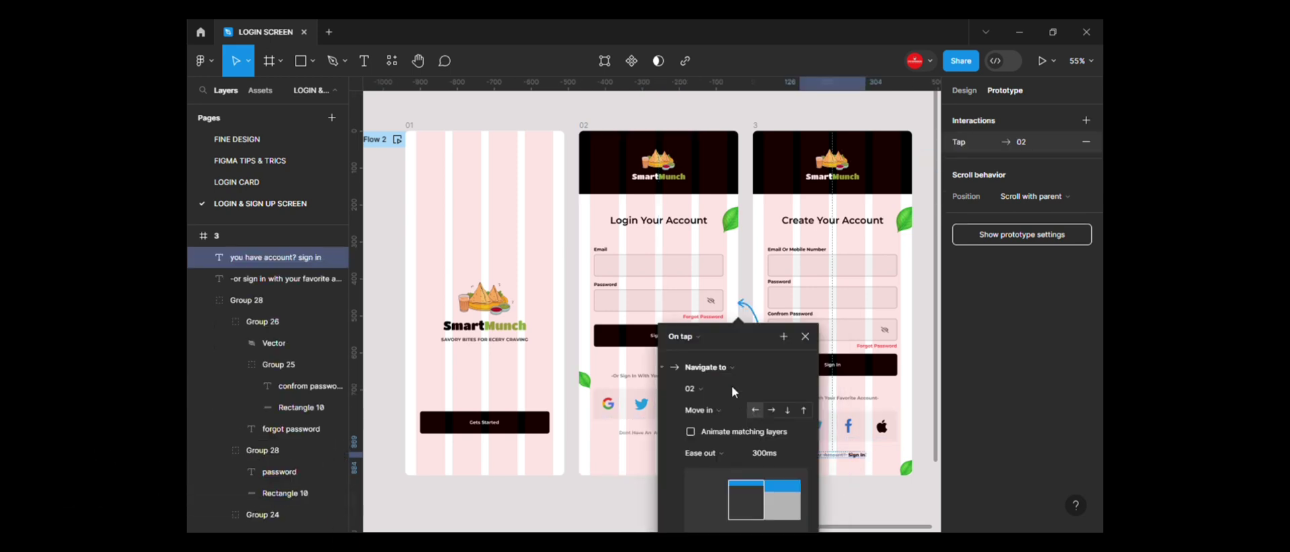
left_click(805, 336)
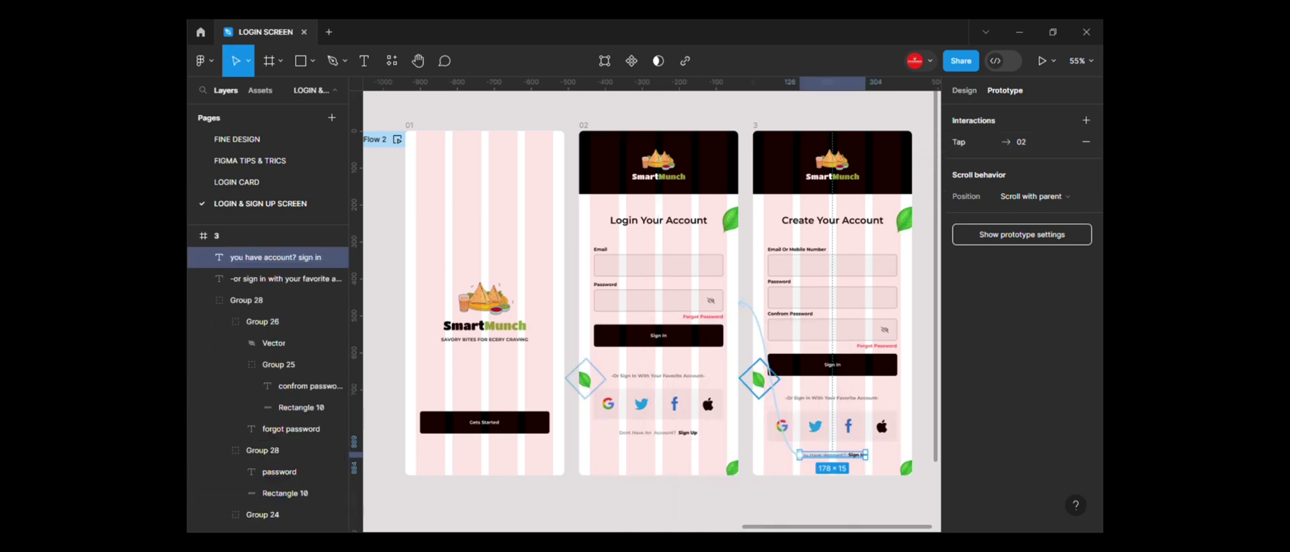